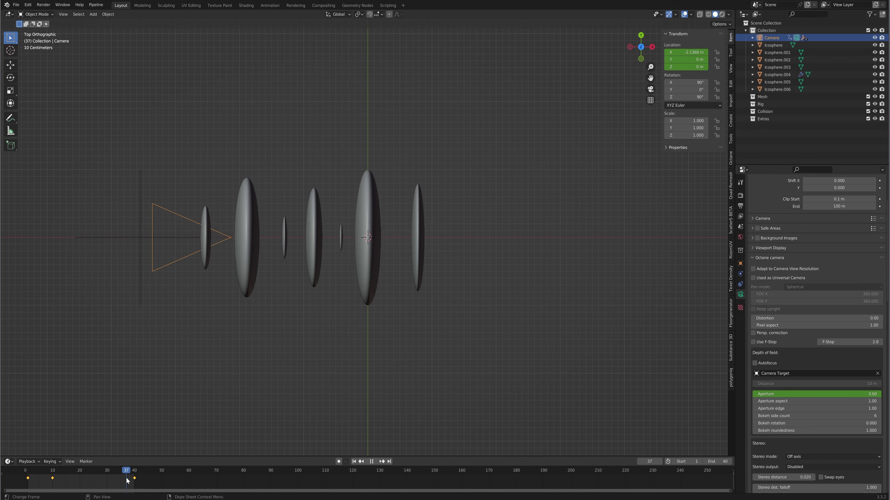
View the lens scene through the camera and scrub the animation back to its start
{"action": "key", "text": "KP_0"}
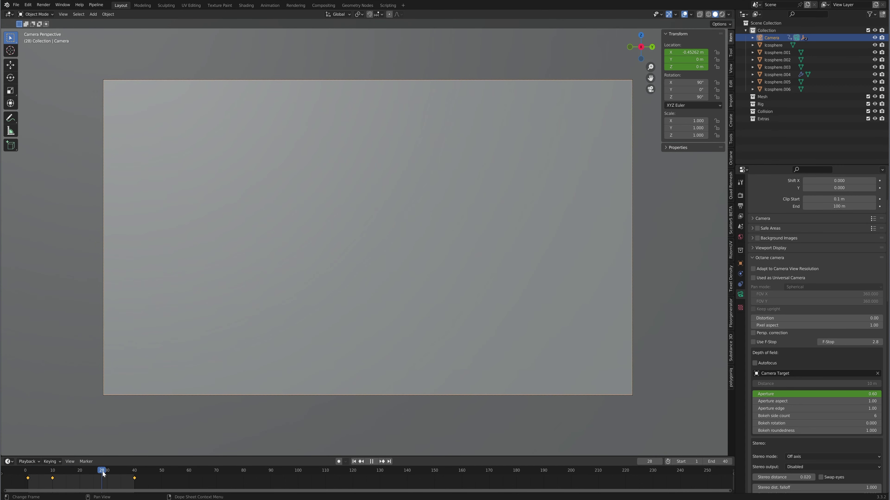
{"action": "left_click_drag", "start_coordinate": [53, 474], "coordinate": [23, 476]}
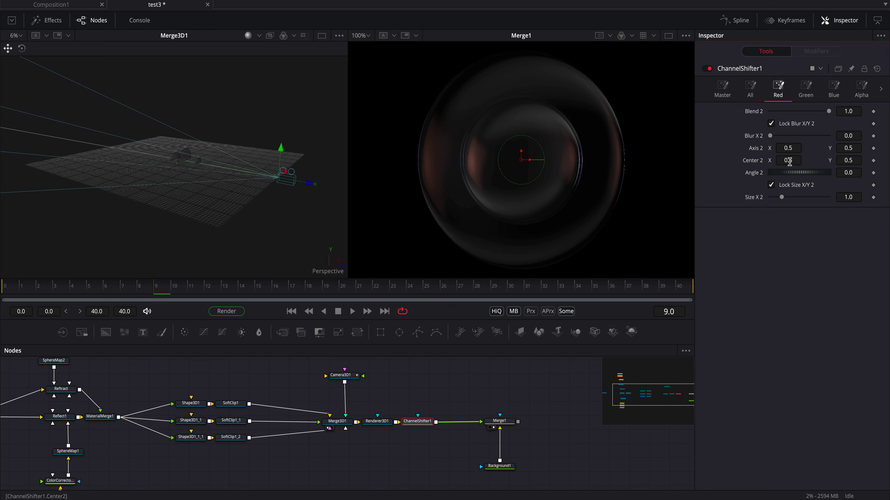
Switch to the Fusion composition test3 and adjust the red channel's center in ChannelShifter1
{"action": "left_click", "coordinate": [788, 160]}
{"action": "left_click_drag", "start_coordinate": [853, 161], "coordinate": [855, 161]}
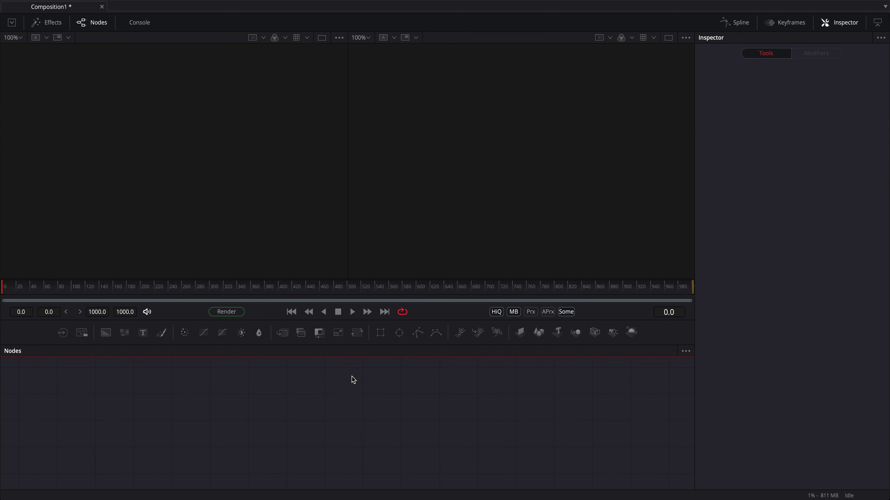
Add a Shape 3D node to the empty composition and chain a Merge 3D node after it
{"action": "key", "text": "shift+space"}
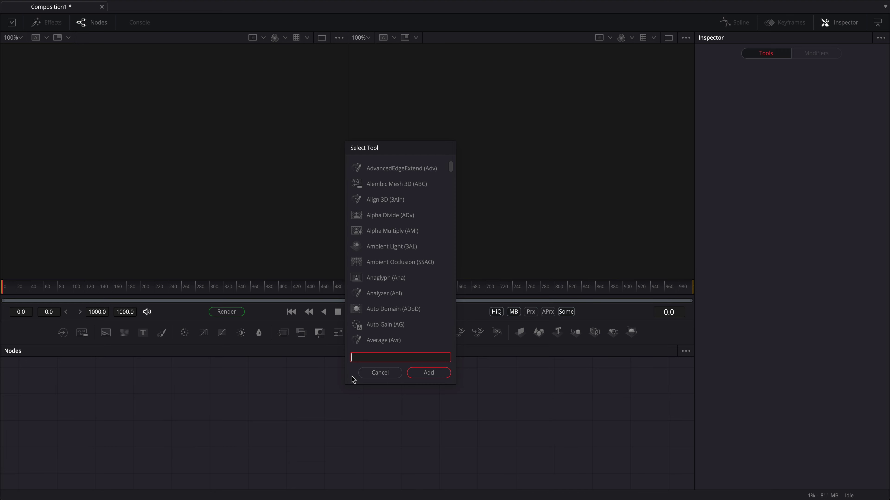
{"action": "type", "text": "shape"}
{"action": "key", "text": "Return"}
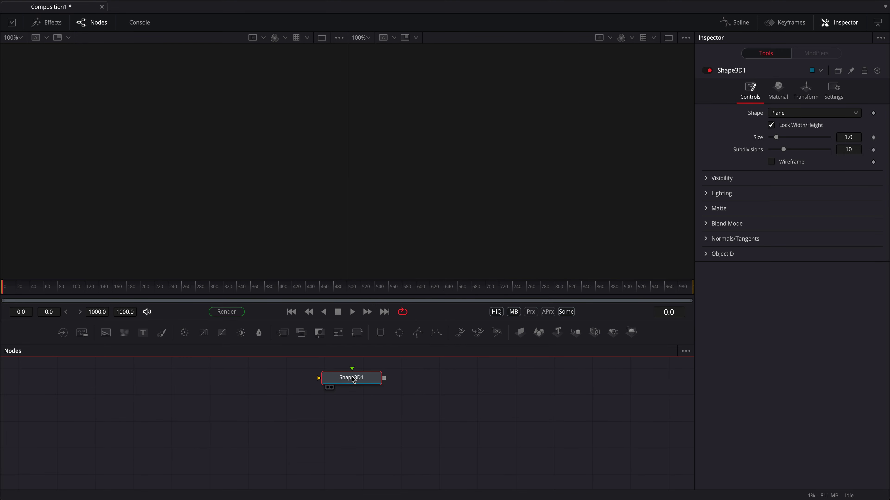
{"action": "key", "text": "shift+space"}
{"action": "type", "text": "merge"}
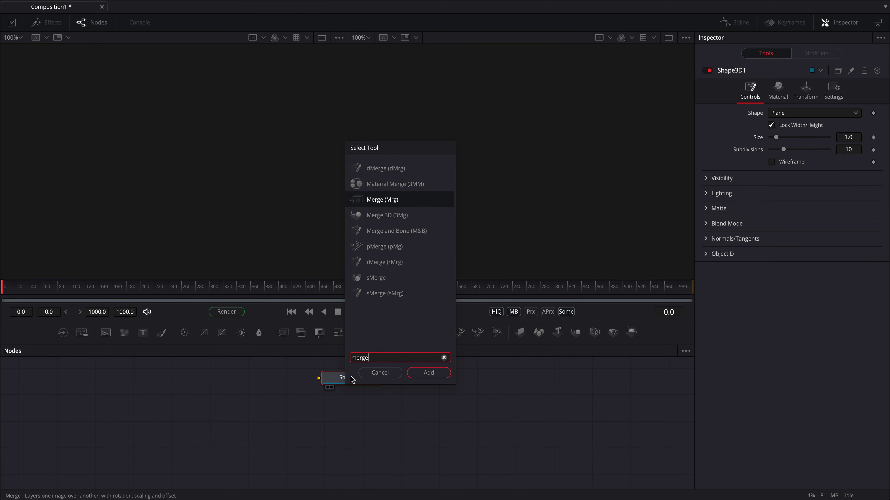
{"action": "key", "text": "Down"}
{"action": "key", "text": "Return"}
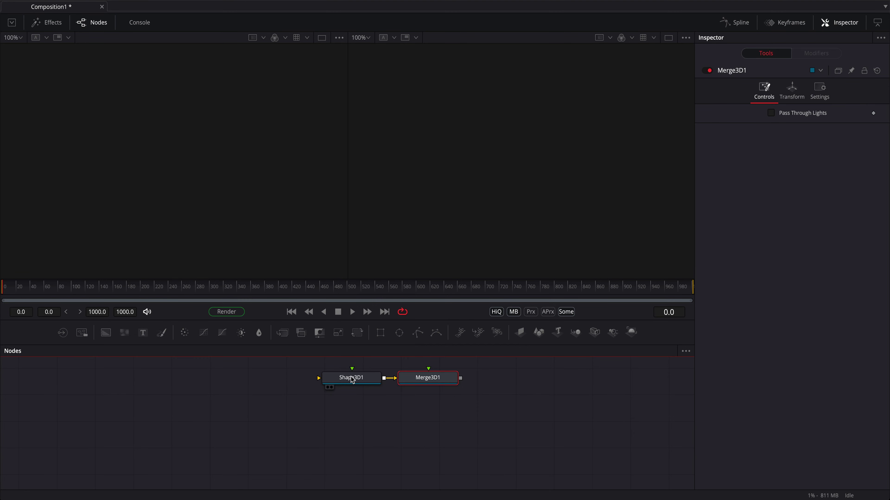
Add a Renderer 3D node after the Merge 3D node
{"action": "key", "text": "shift+space"}
{"action": "type", "text": "render"}
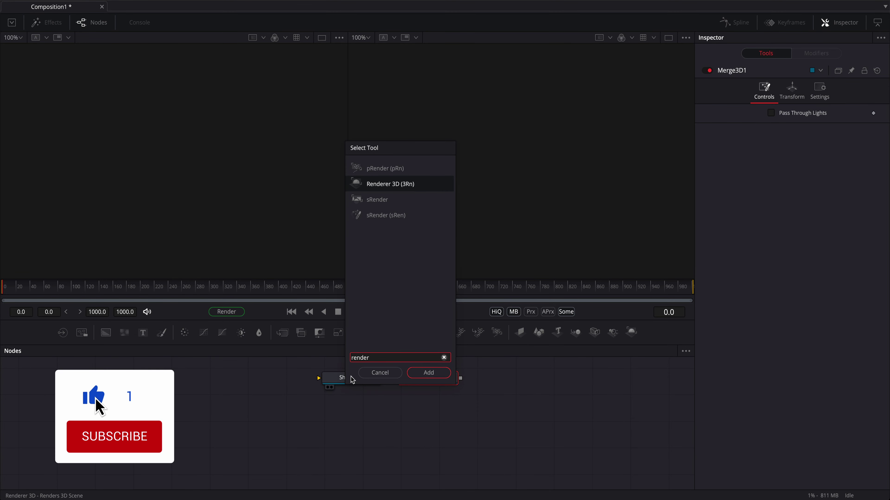
{"action": "key", "text": "Return"}
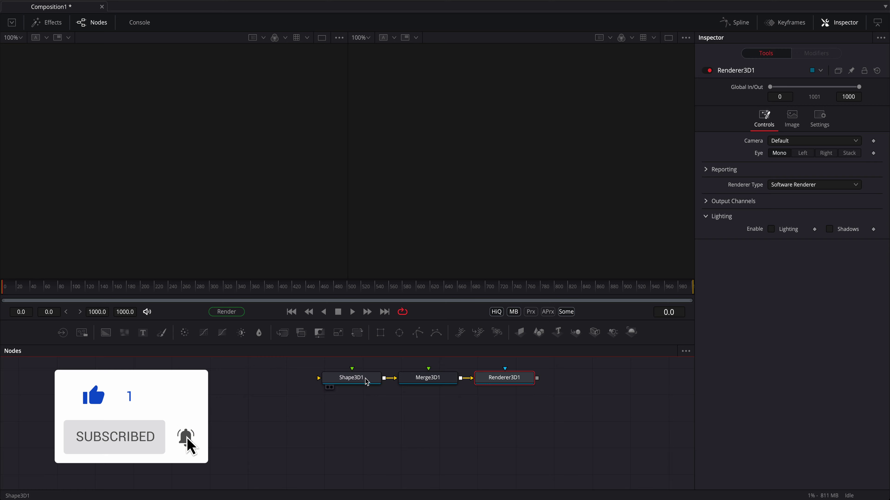
Display Shape3D1 in the first viewer and Renderer3D1 in the second viewer
{"action": "left_click", "coordinate": [366, 381]}
{"action": "key", "text": "1"}
{"action": "left_click", "coordinate": [502, 388]}
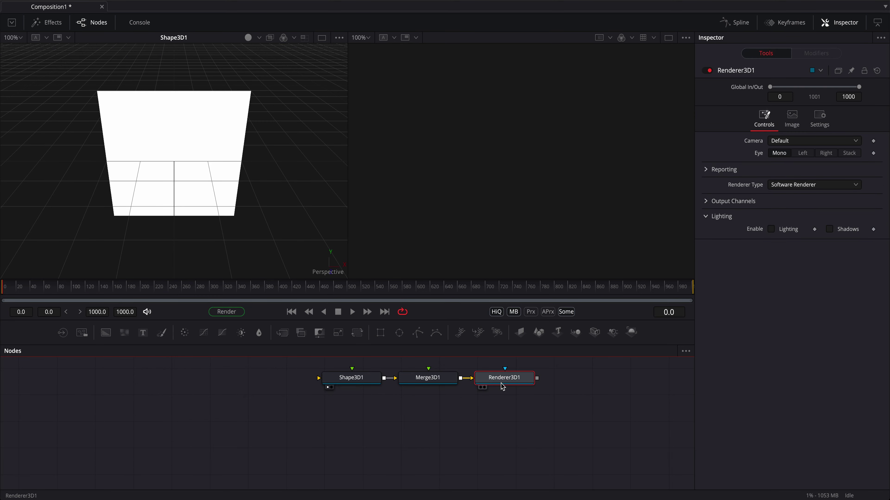
{"action": "key", "text": "2"}
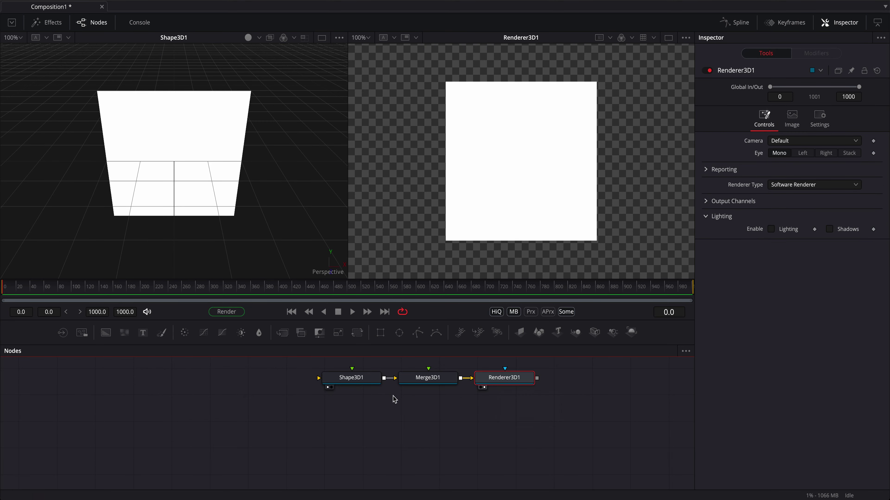
{"action": "left_click_drag", "start_coordinate": [396, 403], "coordinate": [323, 433]}
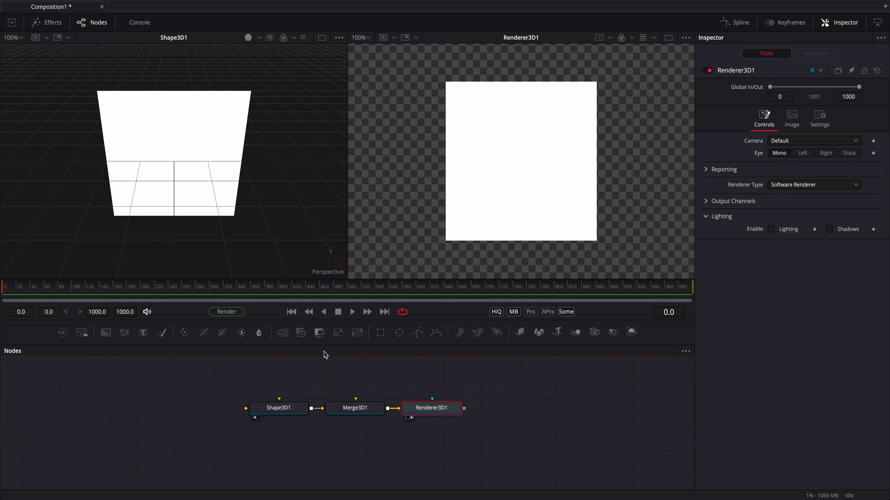
Change the Shape3D1 primitive to a Sphere
{"action": "left_click_drag", "start_coordinate": [196, 232], "coordinate": [257, 239]}
{"action": "left_click", "coordinate": [304, 412]}
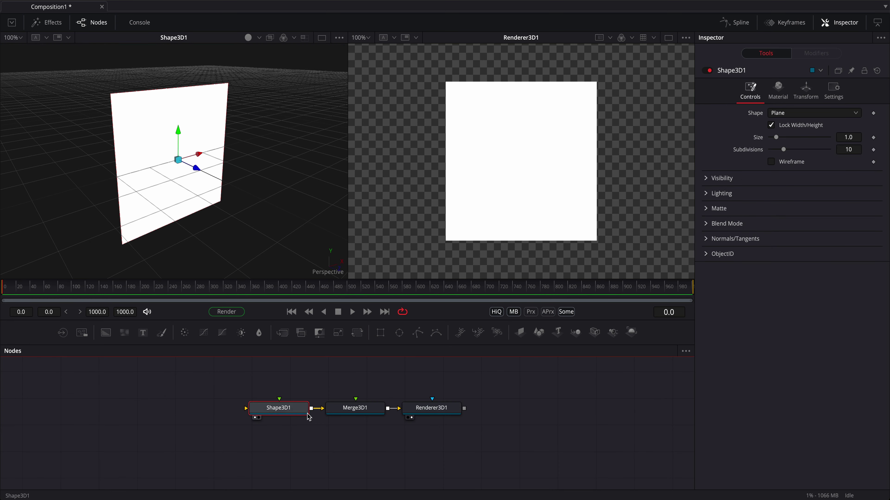
{"action": "left_click", "coordinate": [816, 114]}
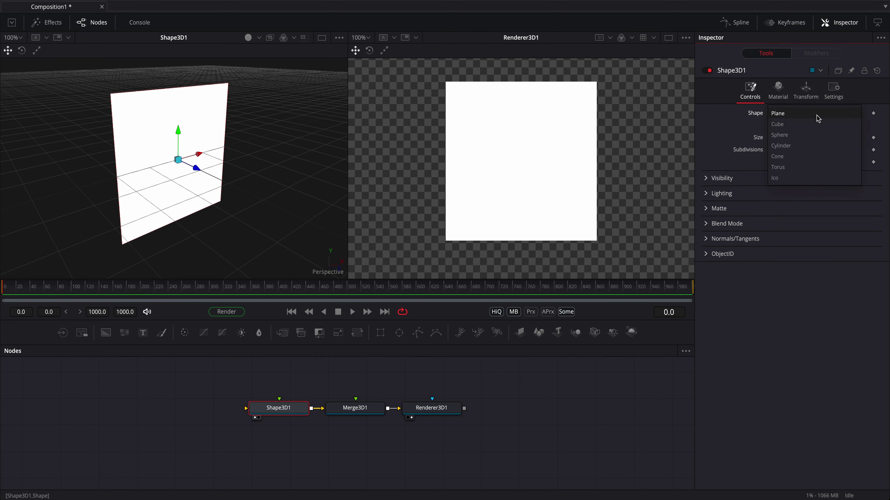
{"action": "left_click", "coordinate": [809, 136]}
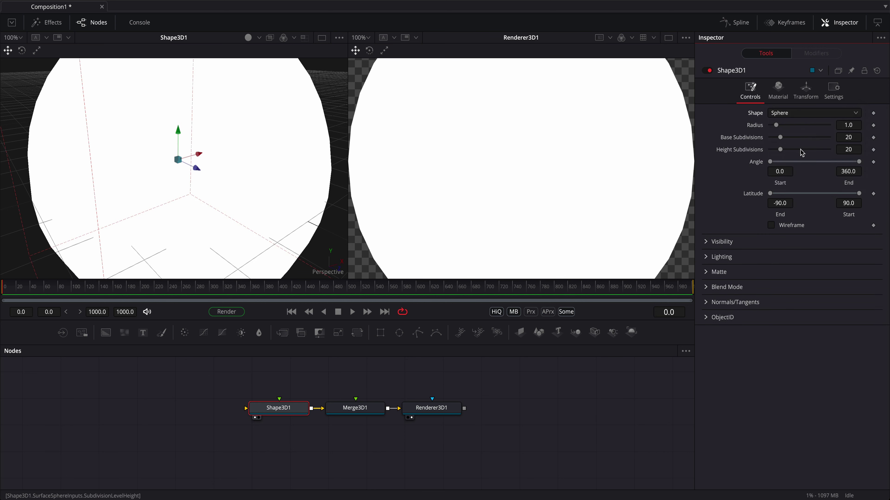
Unlock the sphere's X/Y/Z scale and set its Z scale to about 0.71
{"action": "left_click", "coordinate": [778, 92]}
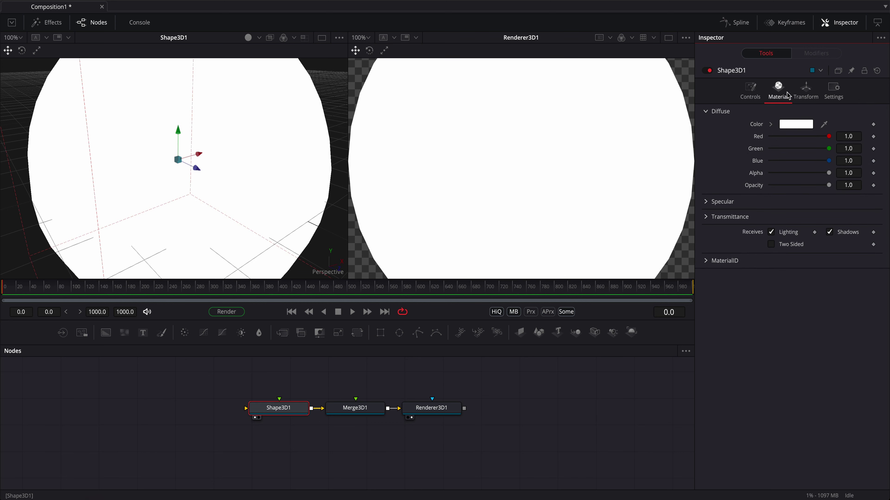
{"action": "left_click", "coordinate": [805, 92]}
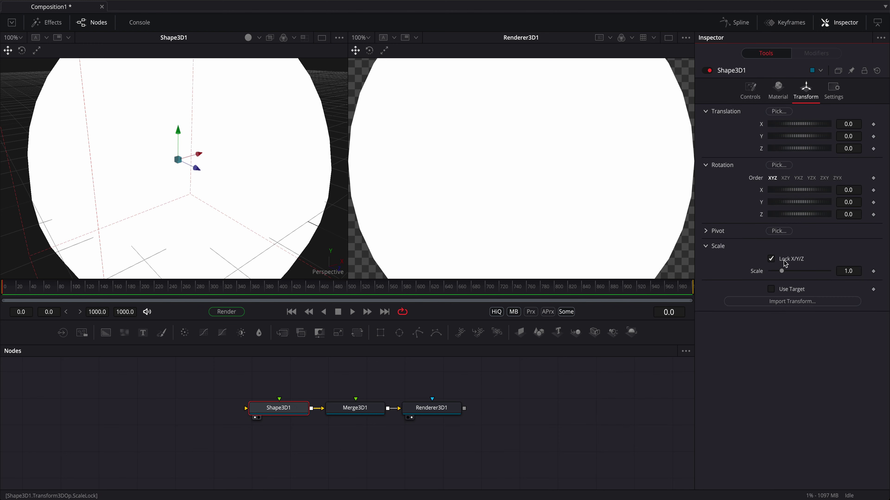
{"action": "left_click", "coordinate": [771, 259]}
{"action": "left_click_drag", "start_coordinate": [783, 298], "coordinate": [778, 297]}
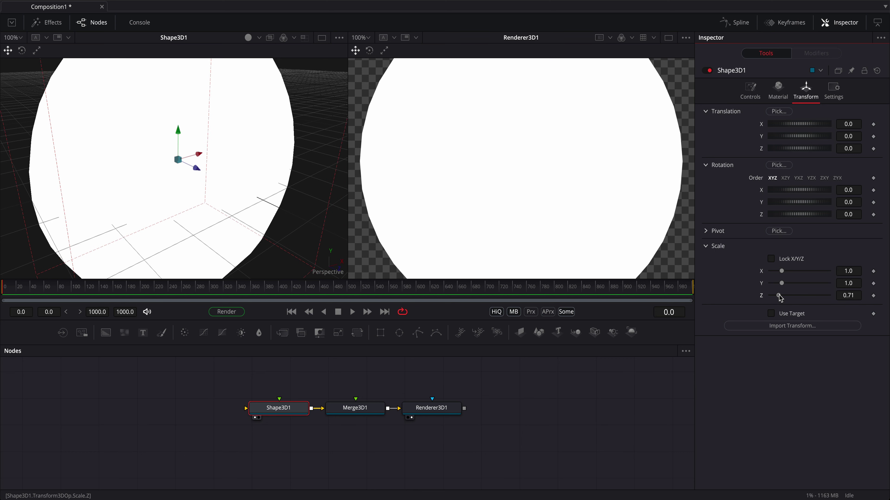
Turn on lighting in the 3D options of the viewer showing Shape3D1
{"action": "right_click", "coordinate": [258, 172]}
{"action": "mouse_move", "coordinate": [288, 209]}
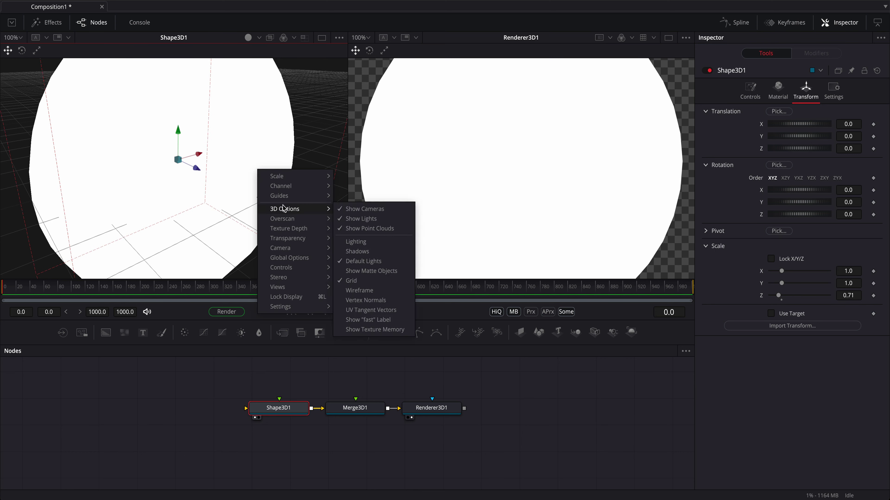
{"action": "left_click", "coordinate": [356, 241]}
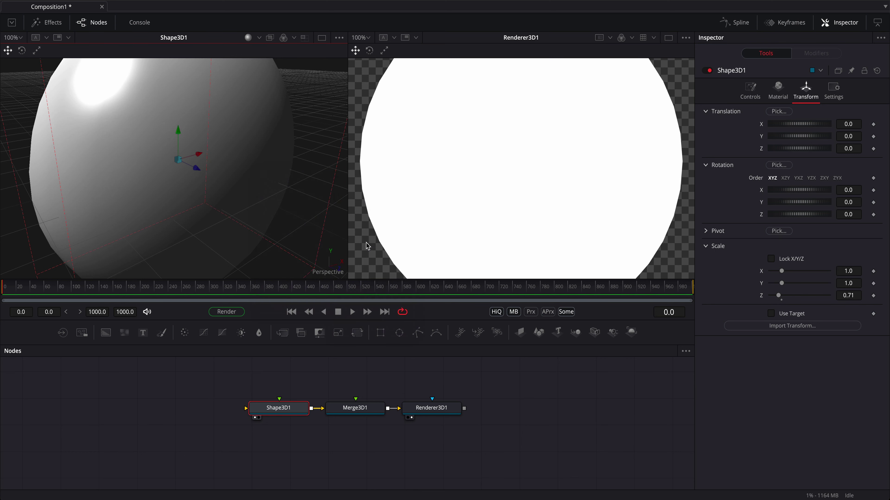
{"action": "right_click", "coordinate": [290, 209]}
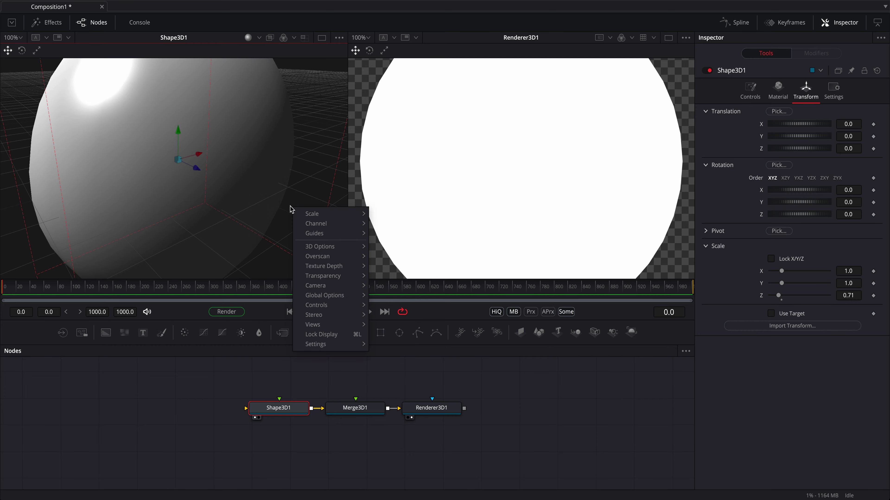
{"action": "left_click", "coordinate": [288, 212]}
Flatten the sphere into a thin lens by lowering its Z scale to about 0.209
{"action": "left_click_drag", "start_coordinate": [288, 212], "coordinate": [485, 222]}
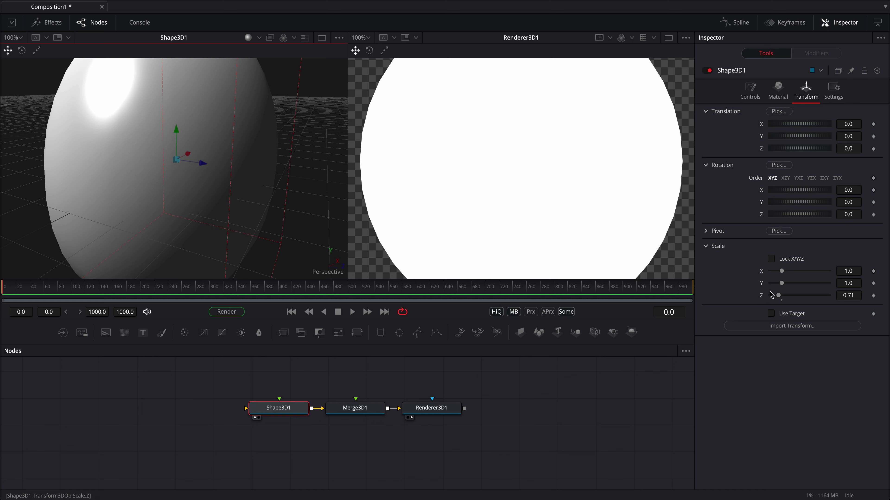
{"action": "left_click", "coordinate": [778, 297]}
{"action": "left_click_drag", "start_coordinate": [777, 296], "coordinate": [775, 297]}
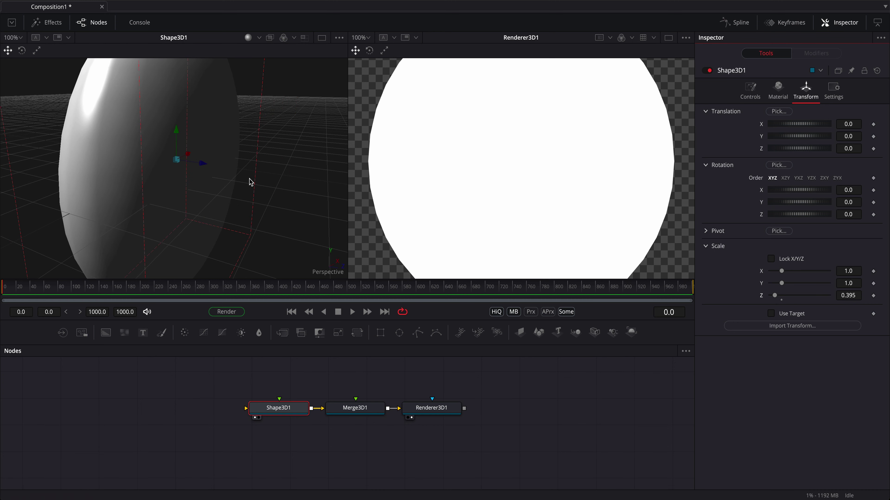
{"action": "scroll", "coordinate": [250, 181], "scroll_direction": "down", "scroll_amount": 2}
{"action": "scroll", "coordinate": [250, 181], "scroll_direction": "down", "scroll_amount": 1}
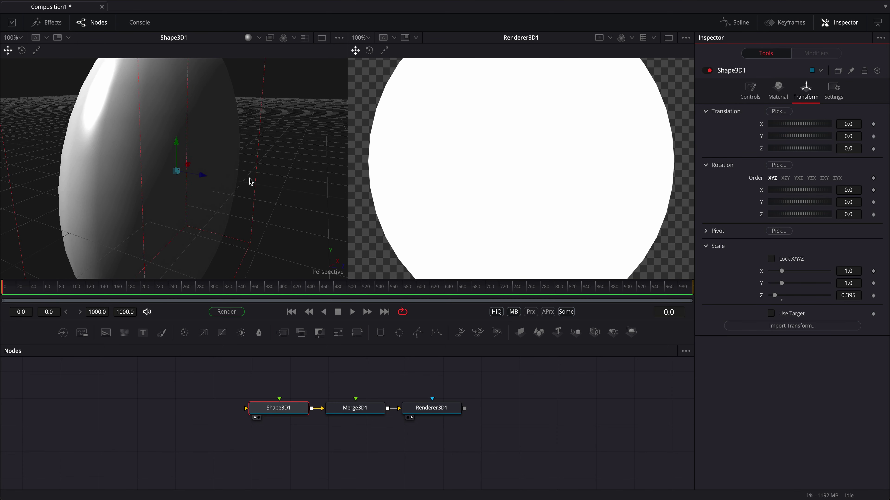
{"action": "scroll", "coordinate": [250, 177], "scroll_direction": "down", "scroll_amount": 5}
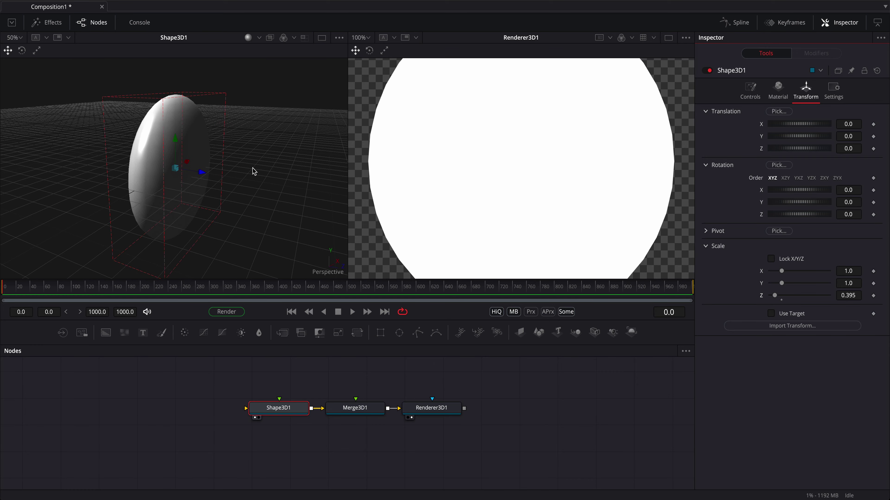
{"action": "left_click_drag", "start_coordinate": [254, 175], "coordinate": [280, 180]}
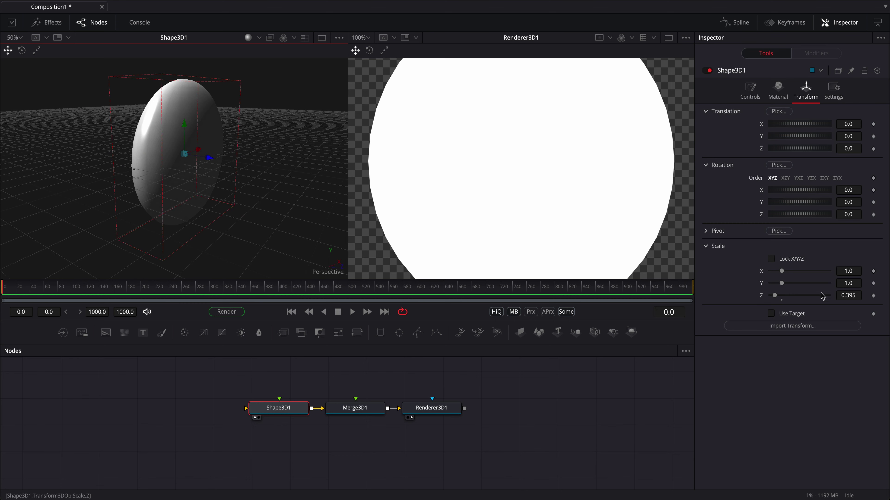
{"action": "left_click_drag", "start_coordinate": [846, 296], "coordinate": [763, 301]}
Move Shape3D1 up in the node graph, paste a copy below it and connect the copy to Merge3D1
{"action": "left_click_drag", "start_coordinate": [526, 409], "coordinate": [489, 412]}
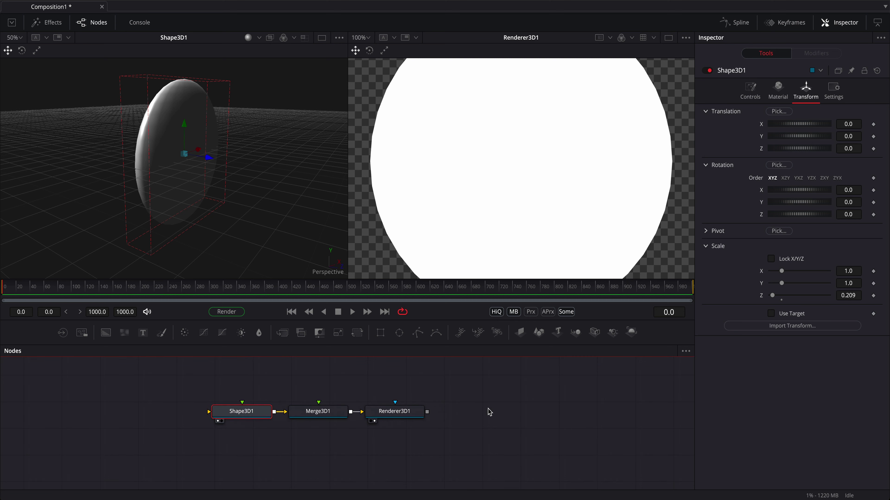
{"action": "left_click", "coordinate": [238, 445]}
{"action": "left_click_drag", "start_coordinate": [247, 419], "coordinate": [187, 388]}
{"action": "left_click", "coordinate": [201, 412]}
{"action": "key", "text": "ctrl+v"}
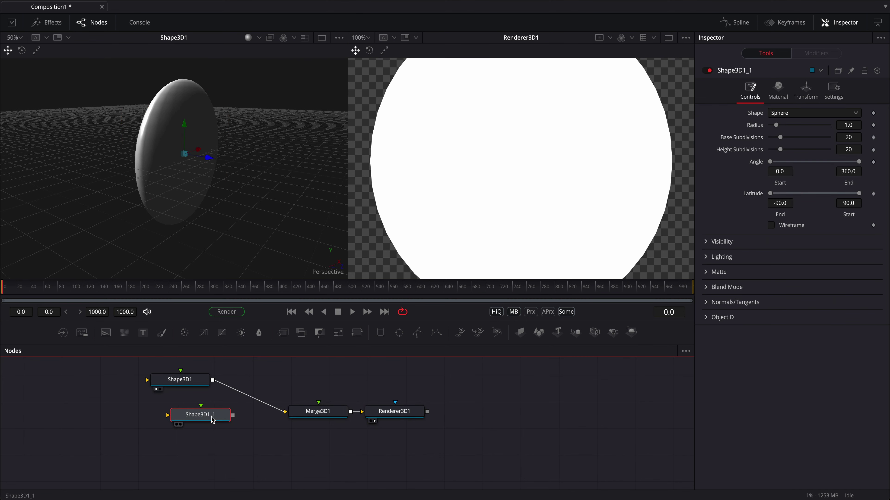
{"action": "left_click_drag", "start_coordinate": [213, 413], "coordinate": [315, 411]}
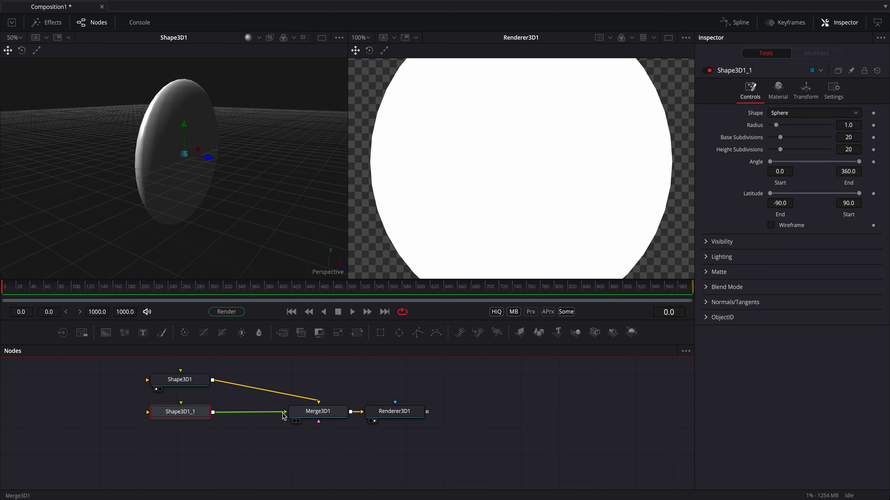
Paste a third lens shape, delete the extra Merge3D2 node and connect the new shape to Merge3D1
{"action": "key", "text": "ctrl+v"}
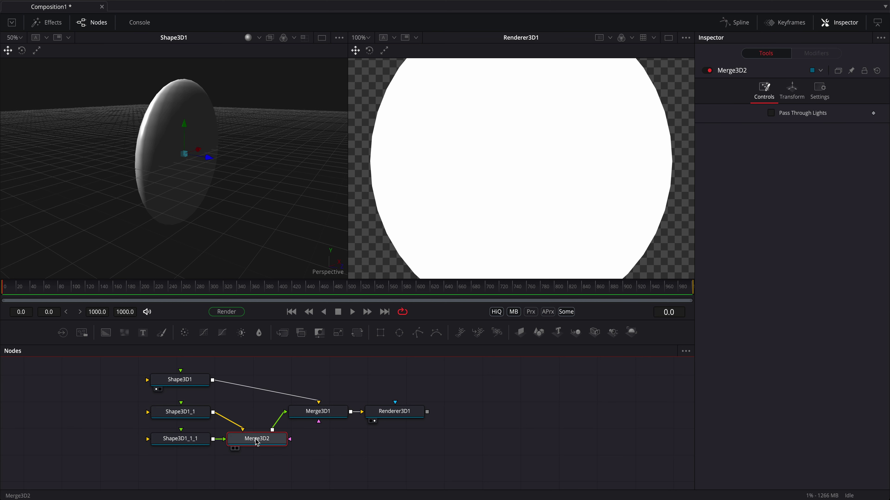
{"action": "key", "text": "Delete"}
{"action": "left_click", "coordinate": [189, 441]}
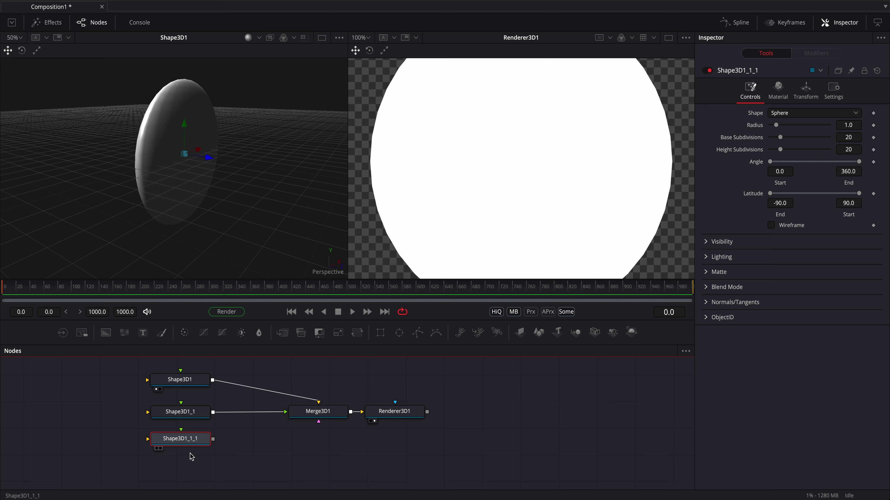
{"action": "left_click_drag", "start_coordinate": [192, 440], "coordinate": [323, 415]}
{"action": "left_click", "coordinate": [323, 415]}
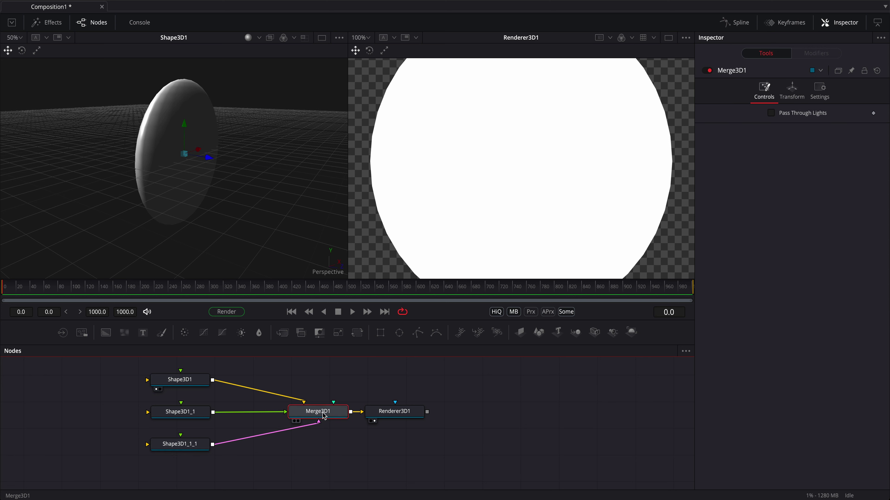
Display Merge3D1 in the first viewer and move the Shape3D1_1 lens forward along Z, away from the others
{"action": "key", "text": "1"}
{"action": "left_click", "coordinate": [227, 176]}
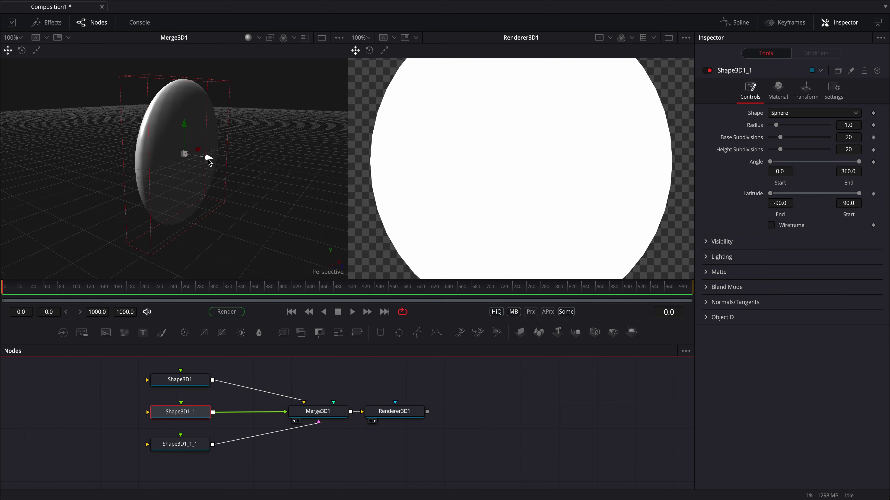
{"action": "left_click_drag", "start_coordinate": [209, 162], "coordinate": [295, 187]}
{"action": "scroll", "coordinate": [294, 187], "scroll_direction": "down", "scroll_amount": 5}
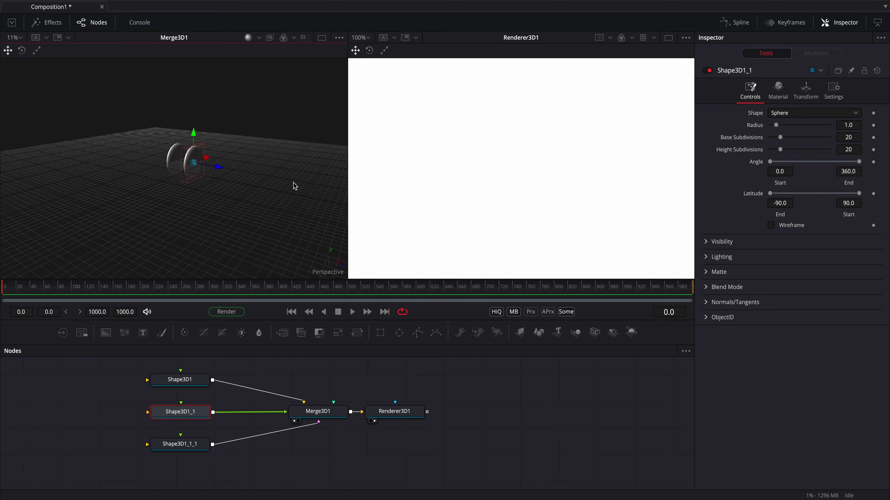
{"action": "scroll", "coordinate": [294, 187], "scroll_direction": "up", "scroll_amount": 2}
Move the Shape3D1_1_1 lens forward along Z to about 3.2, in front of the other two
{"action": "left_click", "coordinate": [199, 442]}
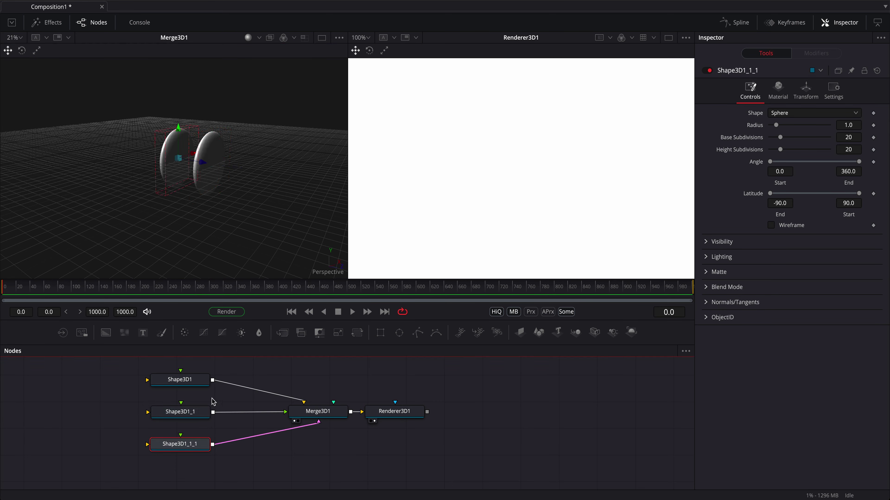
{"action": "left_click_drag", "start_coordinate": [194, 156], "coordinate": [284, 191]}
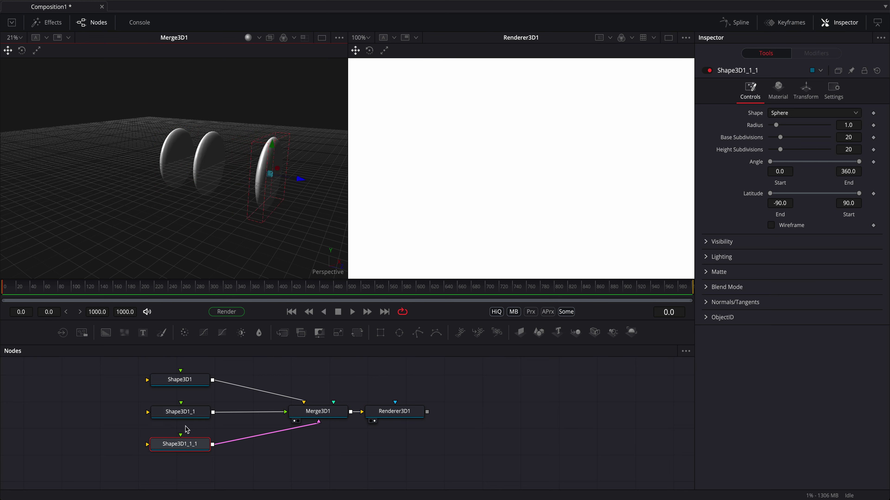
Enlarge the middle Shape3D1_1 lens to a scale of 1.507 in X and Y
{"action": "left_click", "coordinate": [183, 414]}
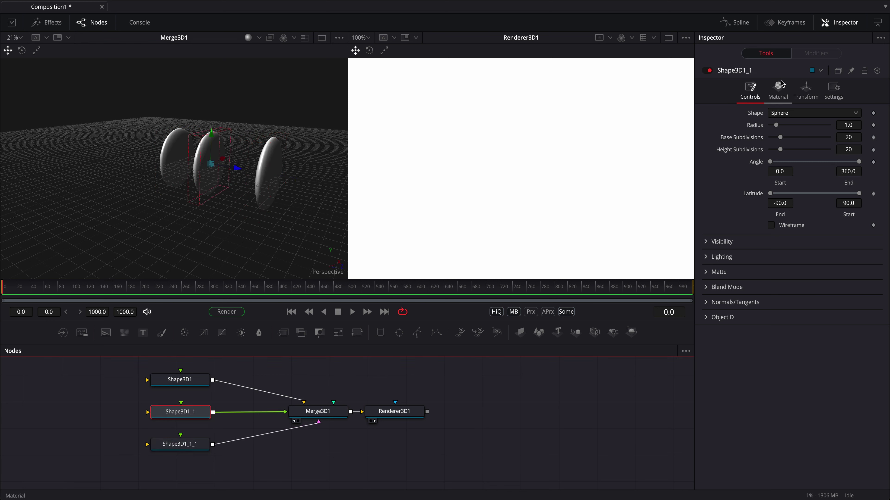
{"action": "left_click", "coordinate": [806, 90]}
{"action": "mouse_move", "coordinate": [848, 270]}
{"action": "left_mouse_down"}
{"action": "mouse_move", "coordinate": [326, 273]}
{"action": "mouse_move", "coordinate": [849, 275]}
{"action": "left_mouse_up"}
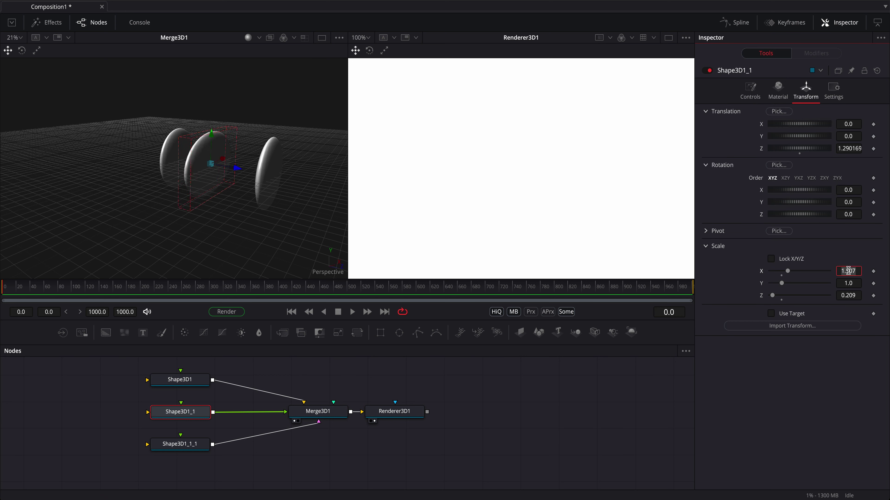
{"action": "key", "text": "Tab"}
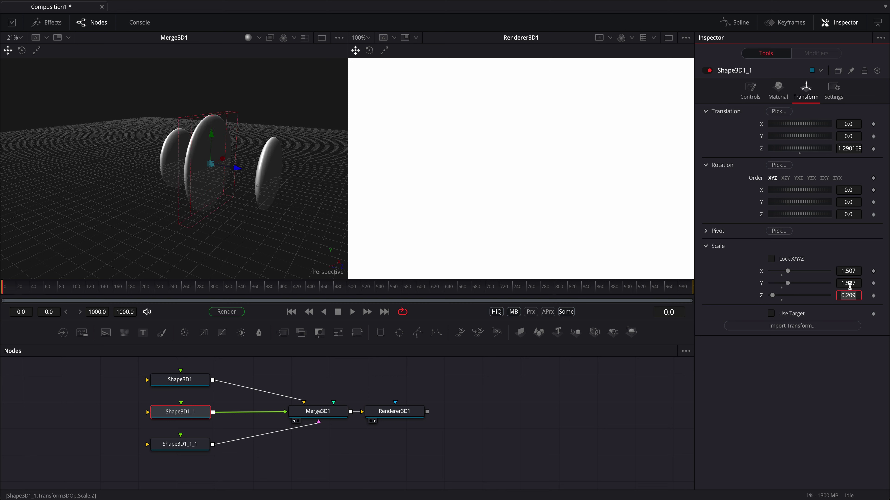
Shrink the Shape3D1_1_1 lens to a scale of 0.7 in X and Y and about 0.153 in Z
{"action": "left_click", "coordinate": [275, 195]}
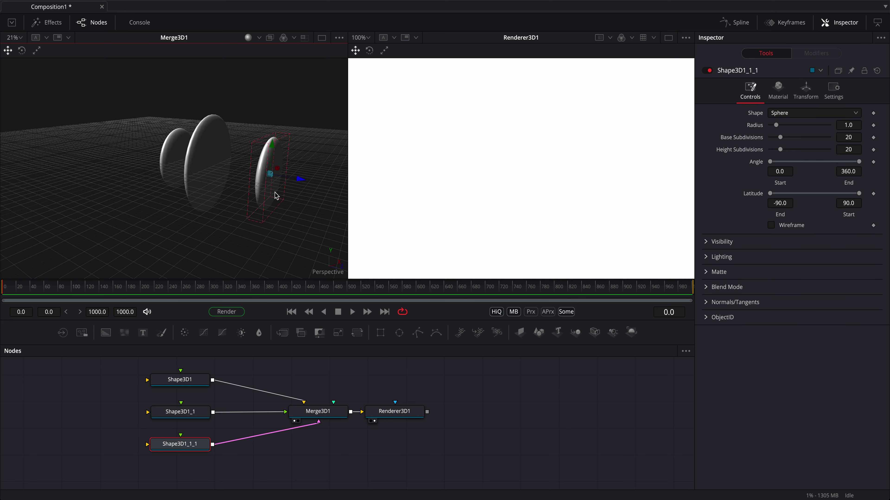
{"action": "left_click", "coordinate": [806, 91]}
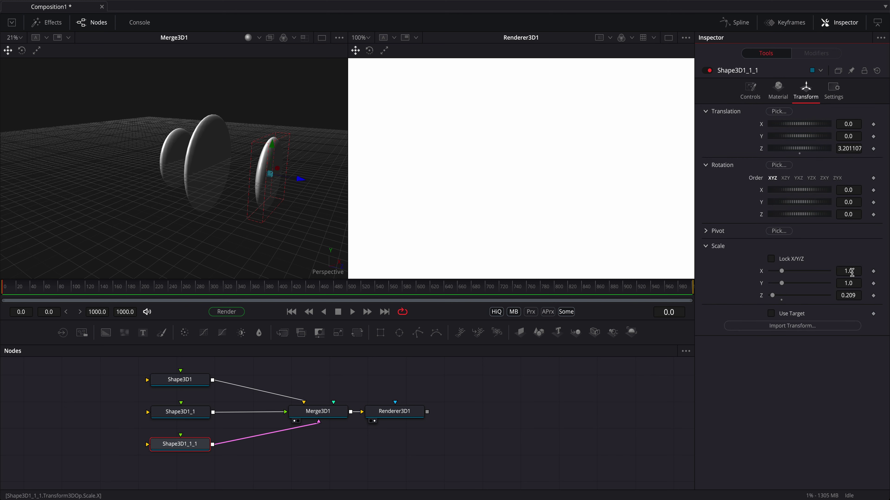
{"action": "key", "text": "Tab"}
{"action": "type", "text": ".7"}
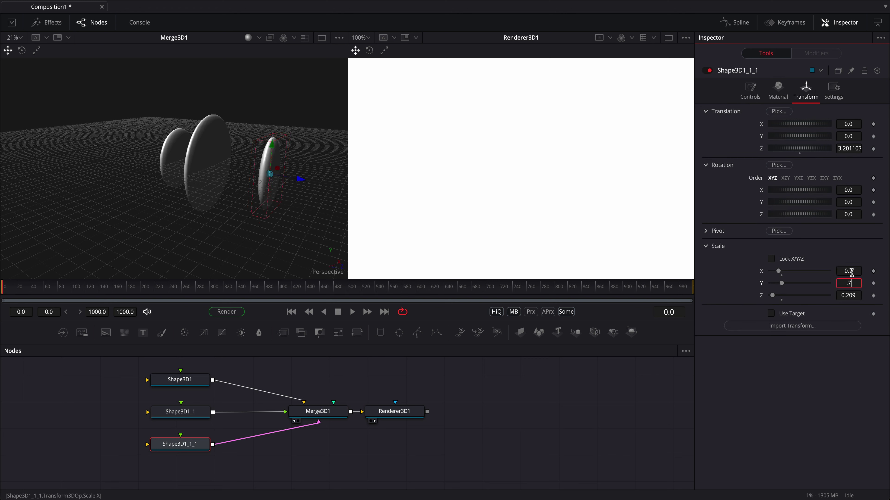
{"action": "key", "text": "Tab"}
{"action": "type", "text": "0.191"}
{"action": "left_click_drag", "start_coordinate": [839, 299], "coordinate": [822, 300]}
{"action": "left_click", "coordinate": [272, 246]}
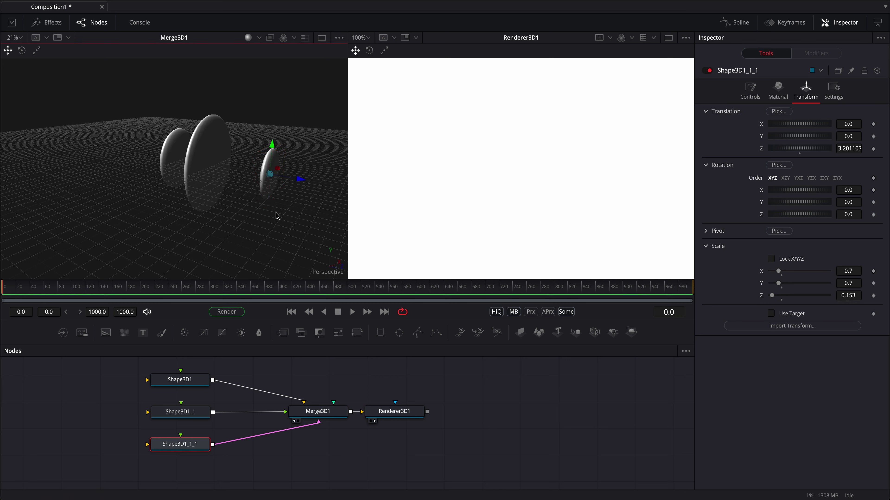
Add a Camera 3D node above the other nodes and connect it to Merge3D1
{"action": "scroll", "coordinate": [266, 198], "scroll_direction": "down", "scroll_amount": 5}
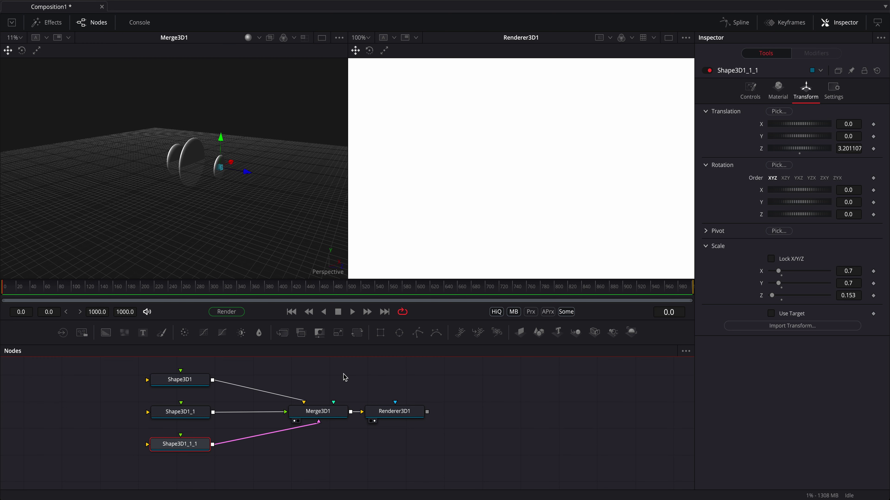
{"action": "scroll", "coordinate": [354, 383], "scroll_direction": "down", "scroll_amount": 1}
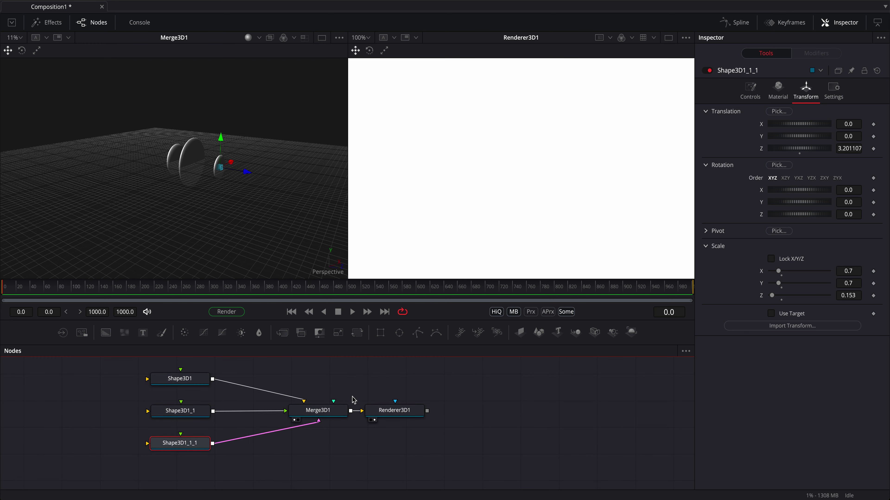
{"action": "right_click", "coordinate": [353, 399]}
{"action": "left_click", "coordinate": [337, 443]}
{"action": "key", "text": "shift+space"}
{"action": "type", "text": "camera"}
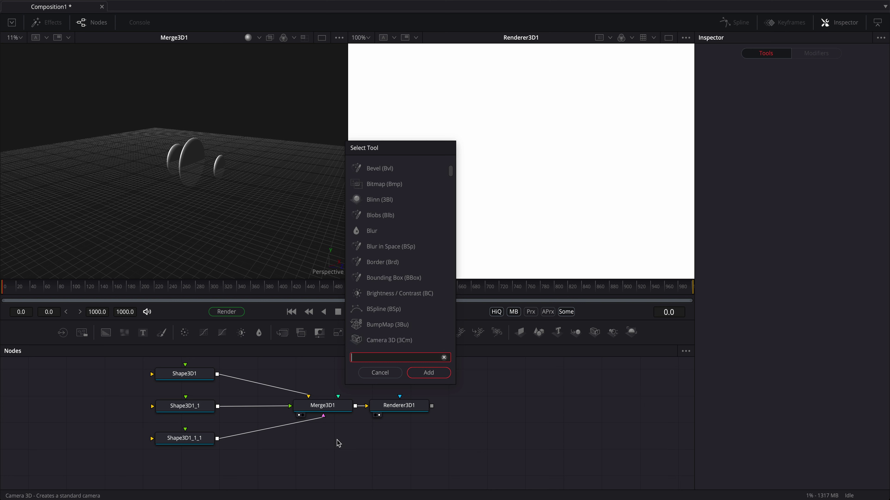
{"action": "key", "text": "Return"}
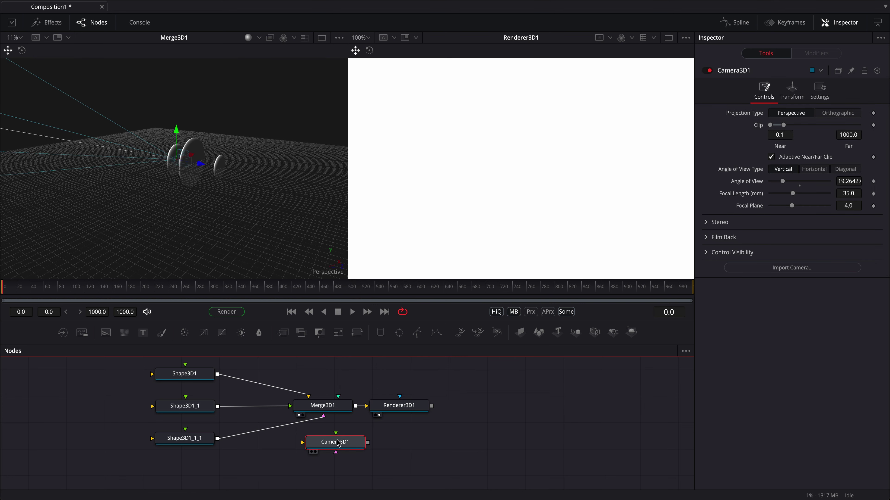
{"action": "left_click_drag", "start_coordinate": [337, 443], "coordinate": [344, 367]}
{"action": "scroll", "coordinate": [363, 412], "scroll_direction": "up", "scroll_amount": 3}
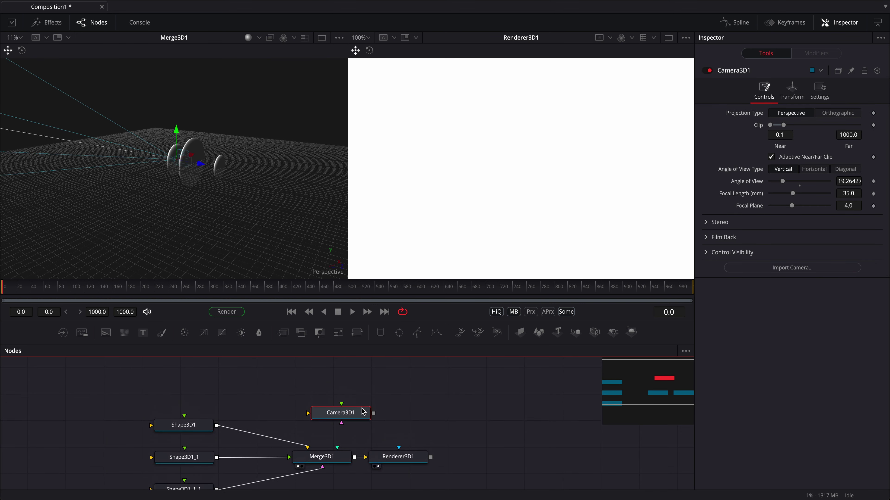
{"action": "left_click_drag", "start_coordinate": [350, 415], "coordinate": [328, 457]}
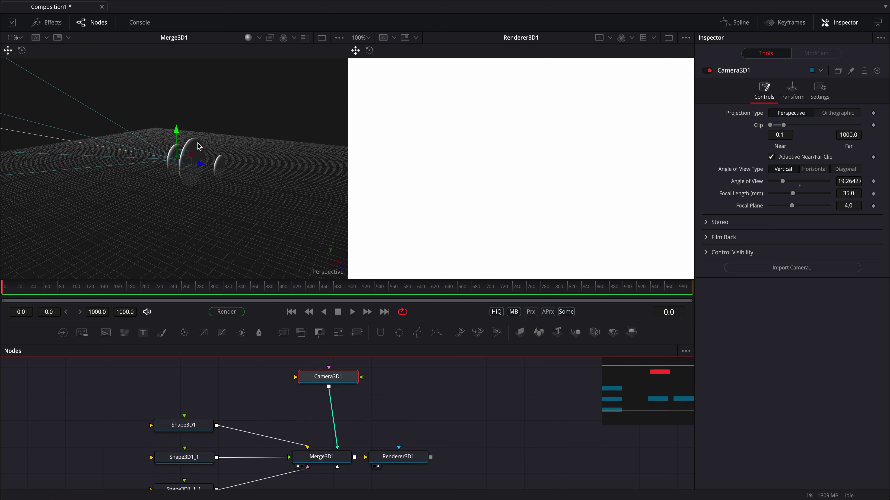
Move the camera back along Z until the whole lens fits in the Renderer3D1 frame, and tidy the Camera3D1 node's position
{"action": "left_click_drag", "start_coordinate": [200, 166], "coordinate": [470, 232]}
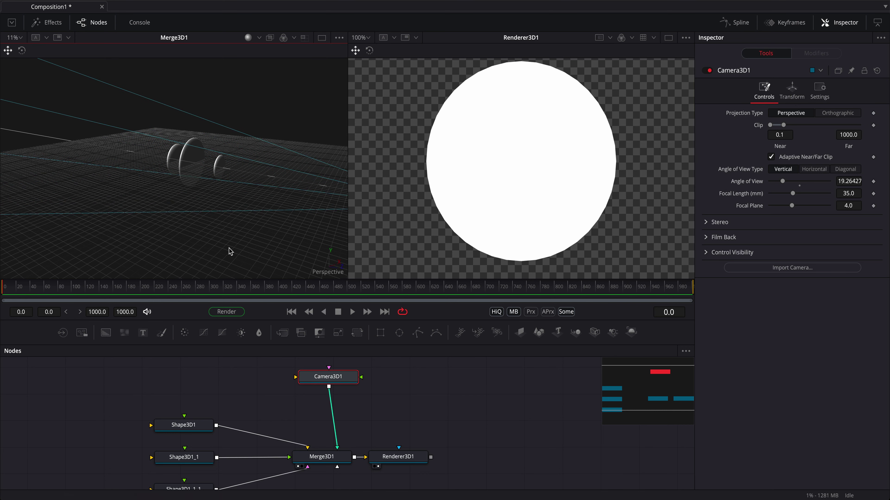
{"action": "scroll", "coordinate": [494, 171], "scroll_direction": "down", "scroll_amount": 2}
{"action": "scroll", "coordinate": [493, 170], "scroll_direction": "down", "scroll_amount": 4}
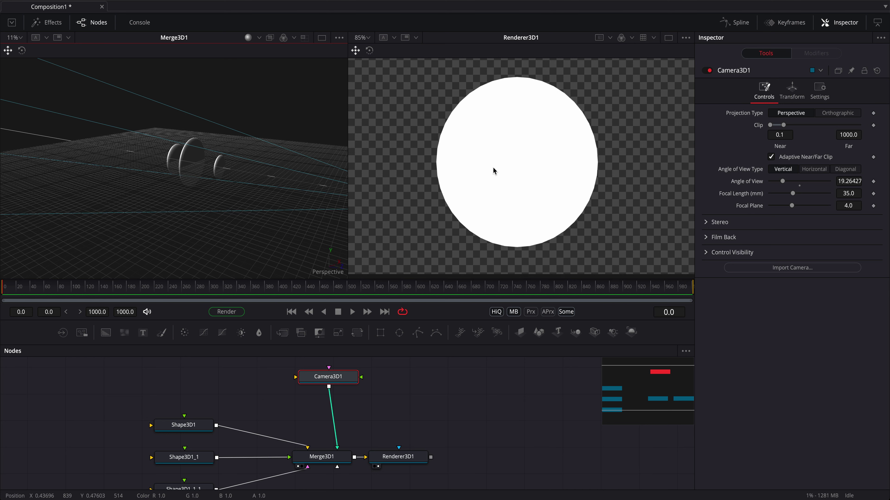
{"action": "left_click_drag", "start_coordinate": [494, 171], "coordinate": [498, 173]}
{"action": "left_click_drag", "start_coordinate": [321, 383], "coordinate": [328, 380]}
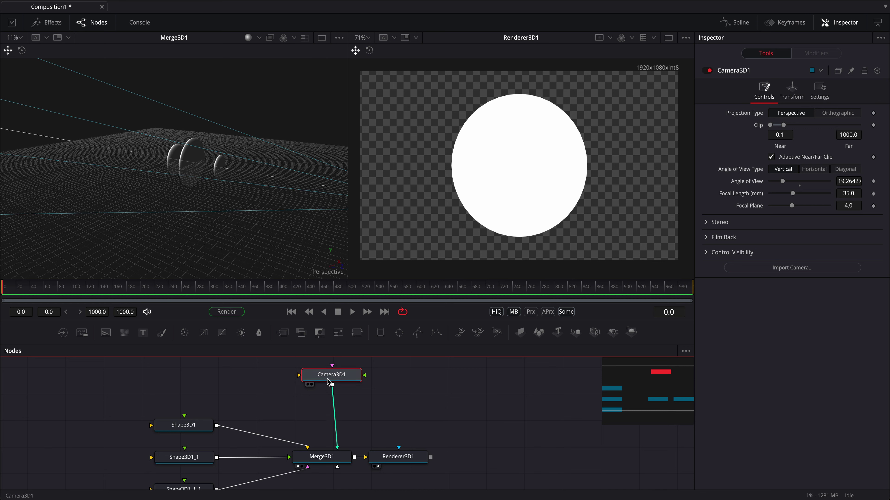
Add a Ward material node and place it in the empty graph area before the shape nodes
{"action": "scroll", "coordinate": [441, 408], "scroll_direction": "down", "scroll_amount": 3}
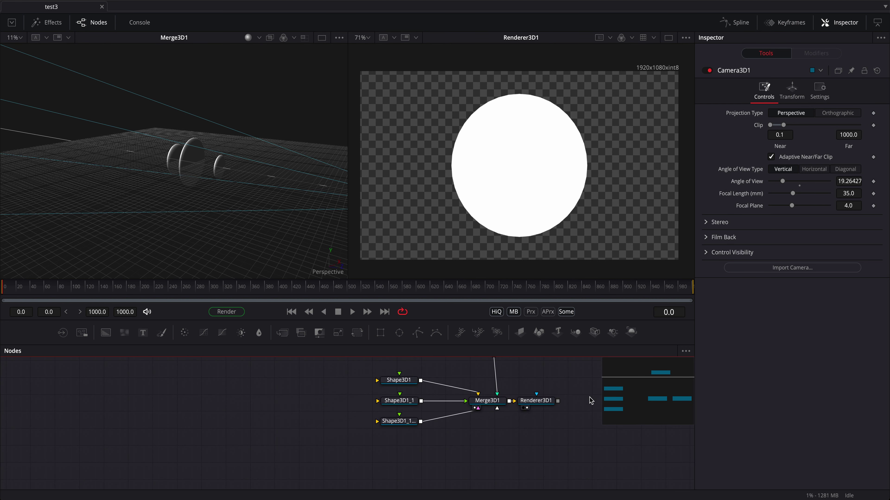
{"action": "left_click_drag", "start_coordinate": [537, 414], "coordinate": [526, 441]}
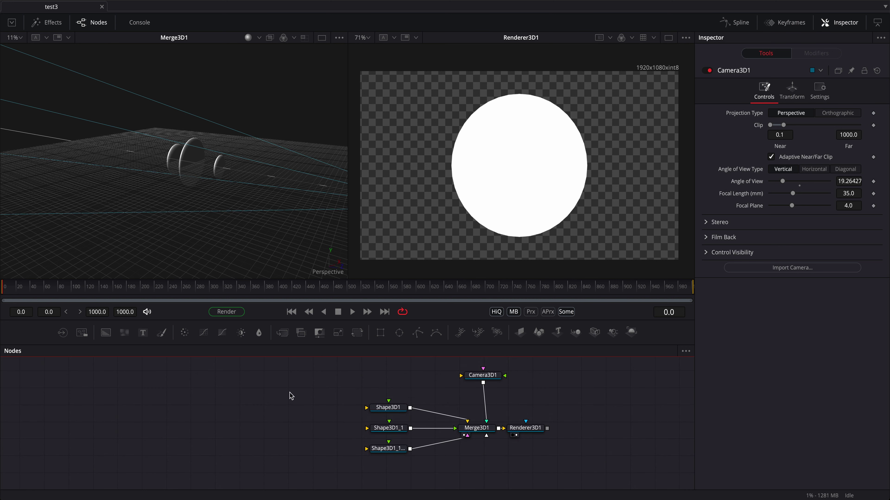
{"action": "key", "text": "shift+space"}
{"action": "type", "text": "camera"}
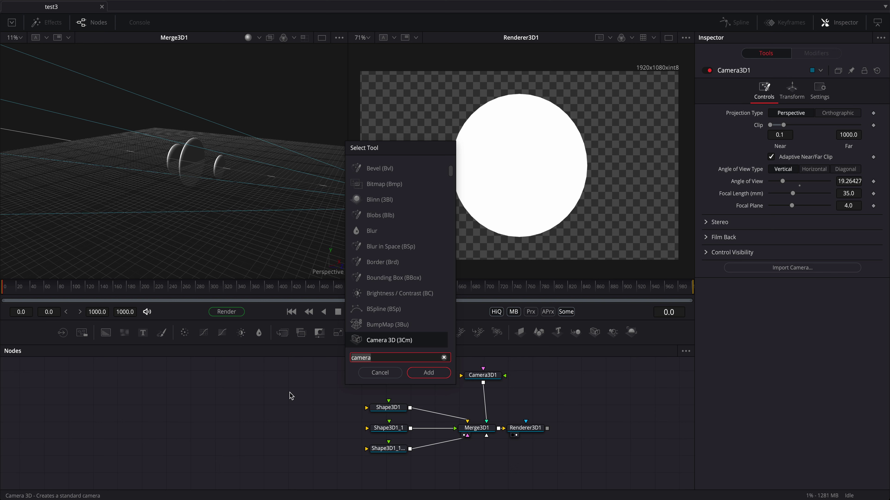
{"action": "type", "text": "ward"}
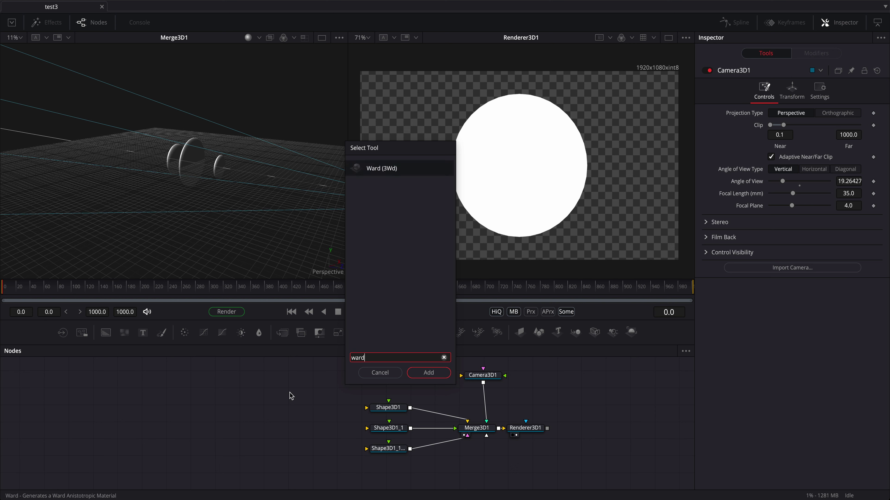
{"action": "key", "text": "Return"}
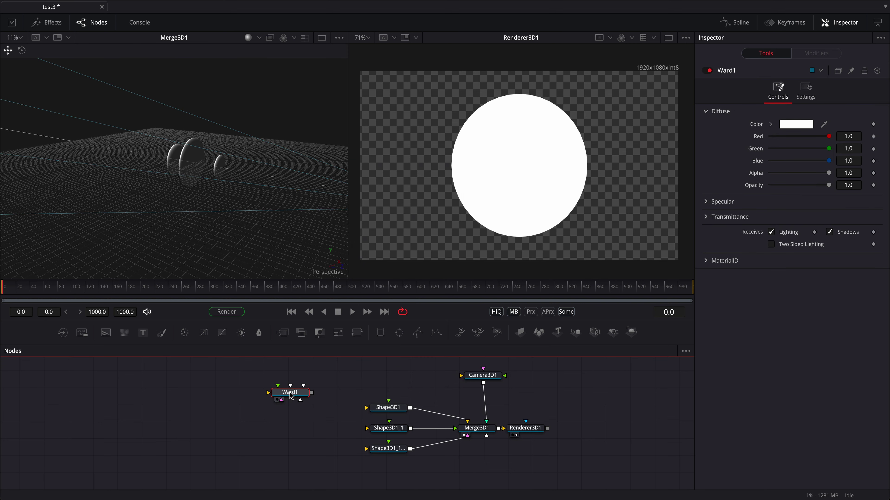
{"action": "left_click_drag", "start_coordinate": [290, 395], "coordinate": [244, 425]}
Add a Reflect node connected to the output of Ward1
{"action": "key", "text": "shift+space"}
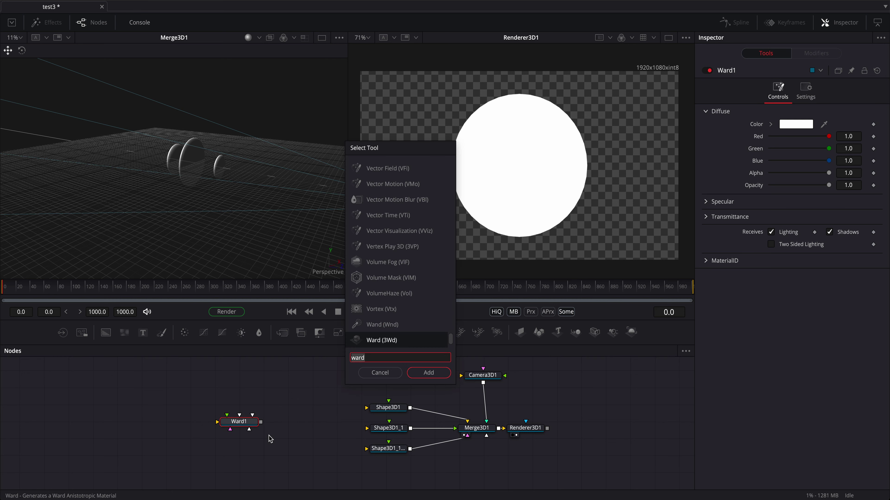
{"action": "type", "text": "refle"}
{"action": "key", "text": "Return"}
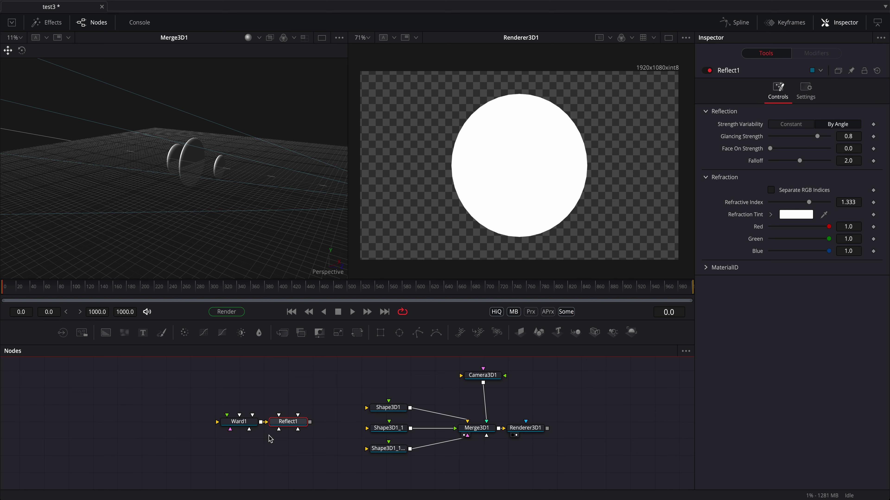
Bring BasicStudio3.hdr from the HDRI folder in Finder into the node graph below Ward1 and display it in the first viewer
{"action": "left_click", "coordinate": [268, 446]}
{"action": "left_click_drag", "start_coordinate": [249, 462], "coordinate": [269, 447]}
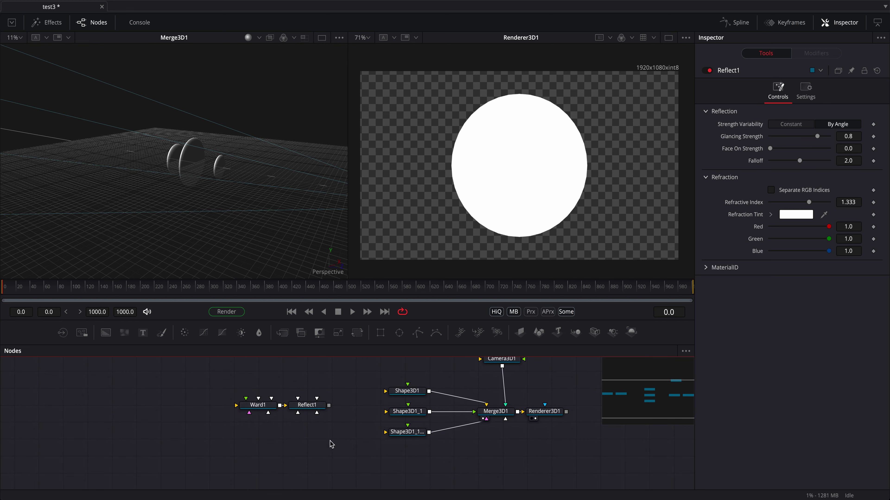
{"action": "scroll", "coordinate": [346, 424], "scroll_direction": "up", "scroll_amount": 1}
{"action": "scroll", "coordinate": [346, 425], "scroll_direction": "down", "scroll_amount": 2}
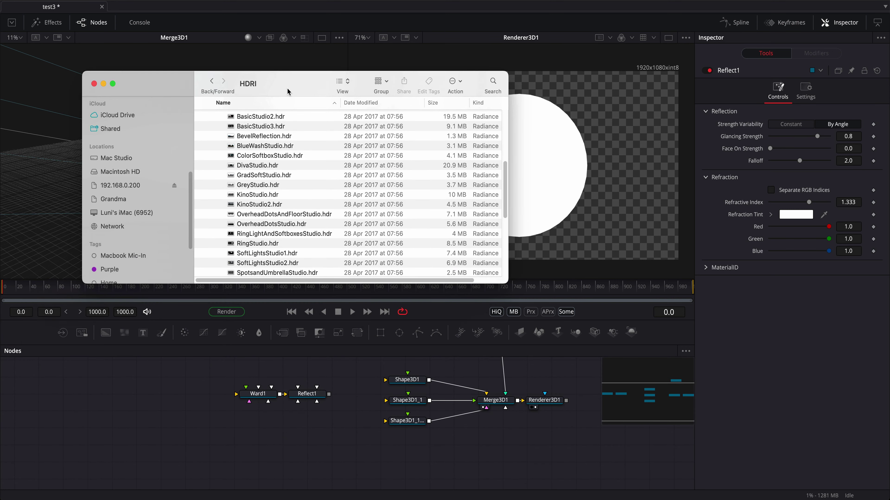
{"action": "scroll", "coordinate": [270, 152], "scroll_direction": "up", "scroll_amount": 1}
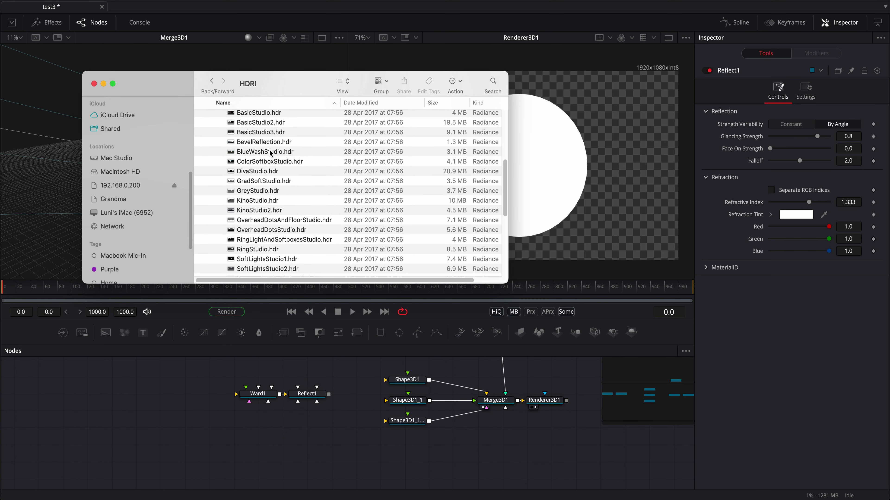
{"action": "left_click_drag", "start_coordinate": [261, 135], "coordinate": [236, 452]}
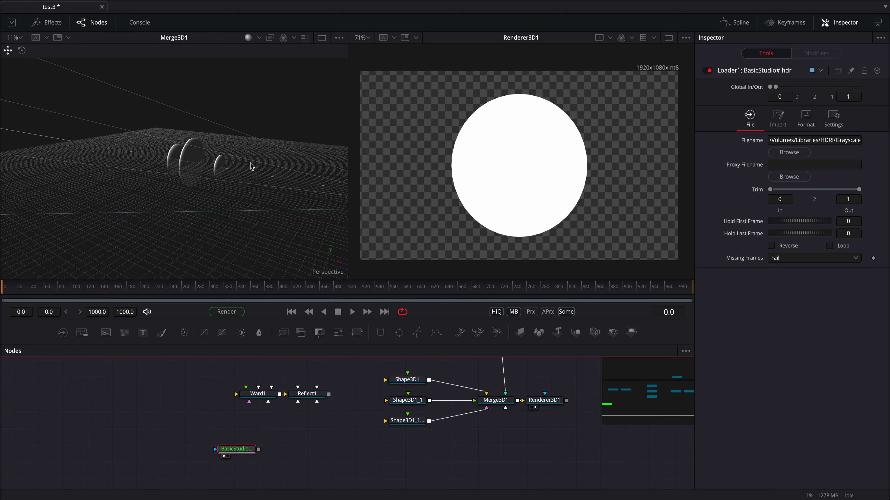
{"action": "key", "text": "1"}
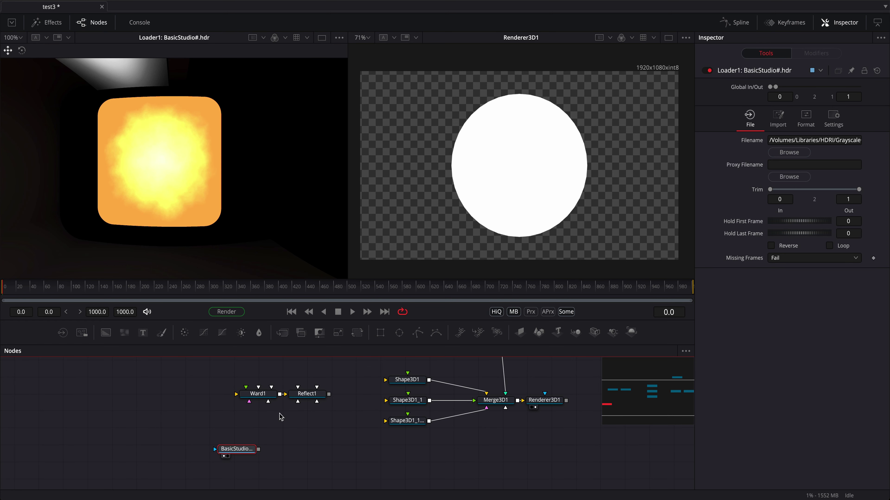
Trim the BasicStudio loader to end at frame 0 and hold its first frame for 401 frames
{"action": "left_click_drag", "start_coordinate": [858, 189], "coordinate": [775, 189]}
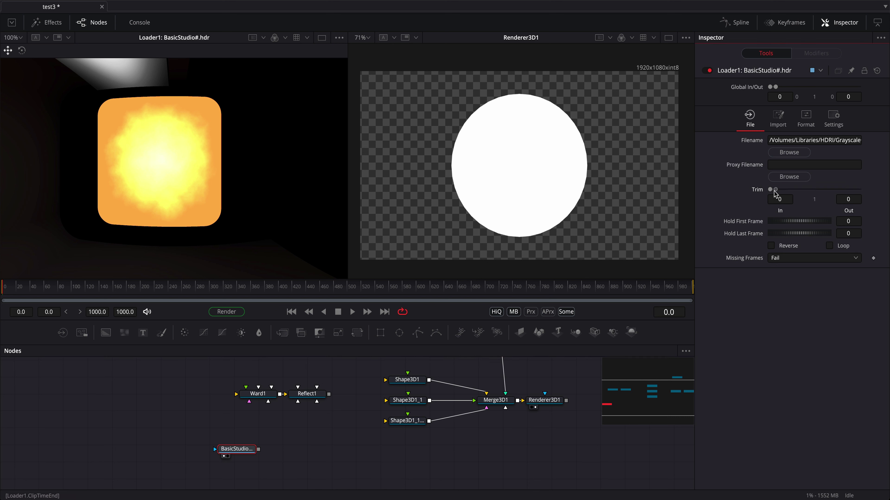
{"action": "left_click_drag", "start_coordinate": [786, 221], "coordinate": [813, 221]}
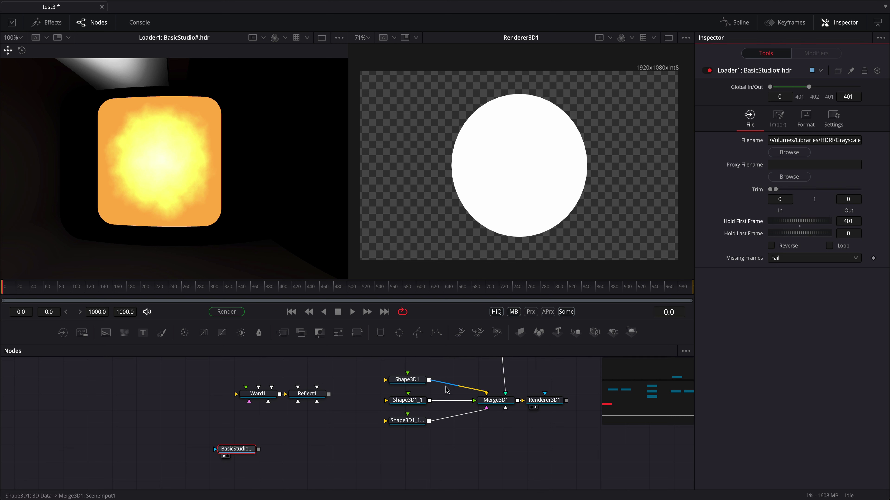
{"action": "left_click", "coordinate": [264, 434]}
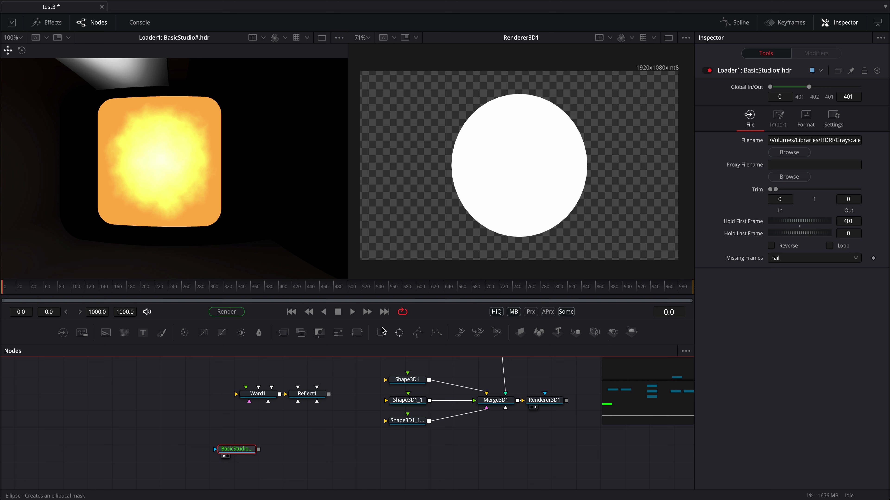
Set both the render end and the global end of the composition to frame 40
{"action": "left_click", "coordinate": [96, 310]}
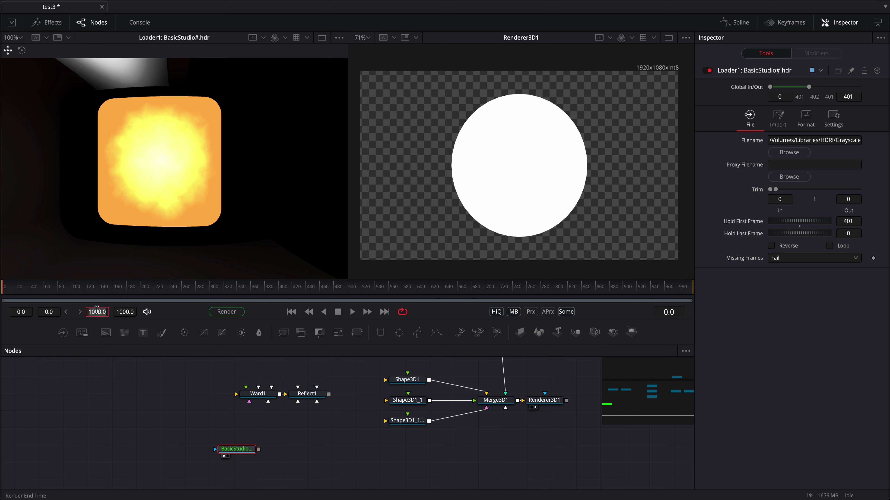
{"action": "type", "text": "40"}
{"action": "key", "text": "Tab"}
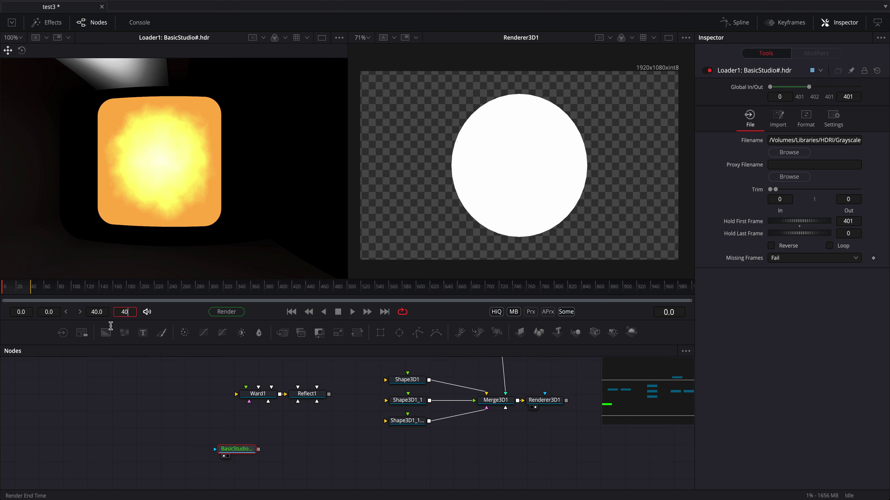
{"action": "type", "text": "40"}
{"action": "left_click", "coordinate": [155, 378]}
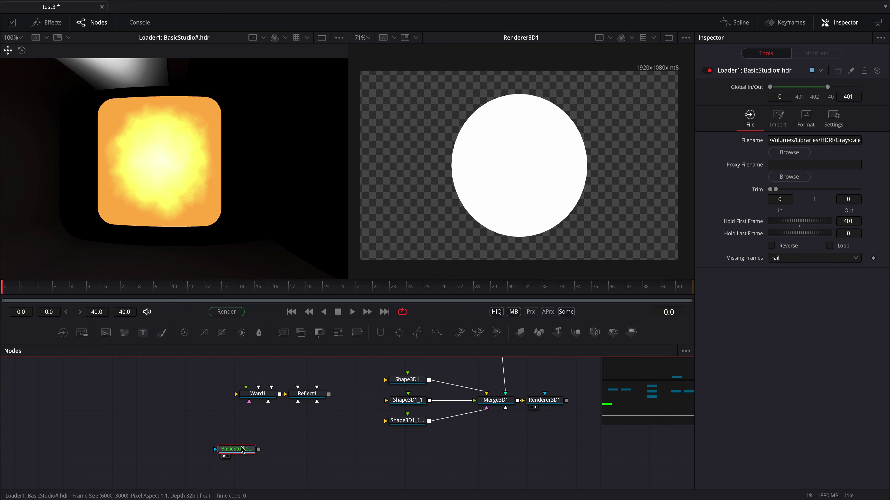
Examine the whole BasicStudio image in the first viewer and display Merge3D1 there instead
{"action": "scroll", "coordinate": [217, 174], "scroll_direction": "down", "scroll_amount": 6}
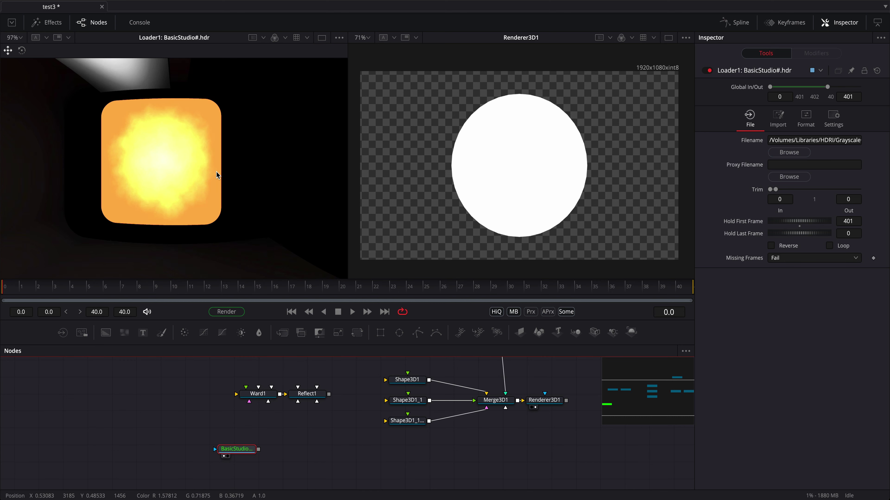
{"action": "scroll", "coordinate": [215, 172], "scroll_direction": "up", "scroll_amount": 2}
{"action": "scroll", "coordinate": [217, 174], "scroll_direction": "down", "scroll_amount": 2}
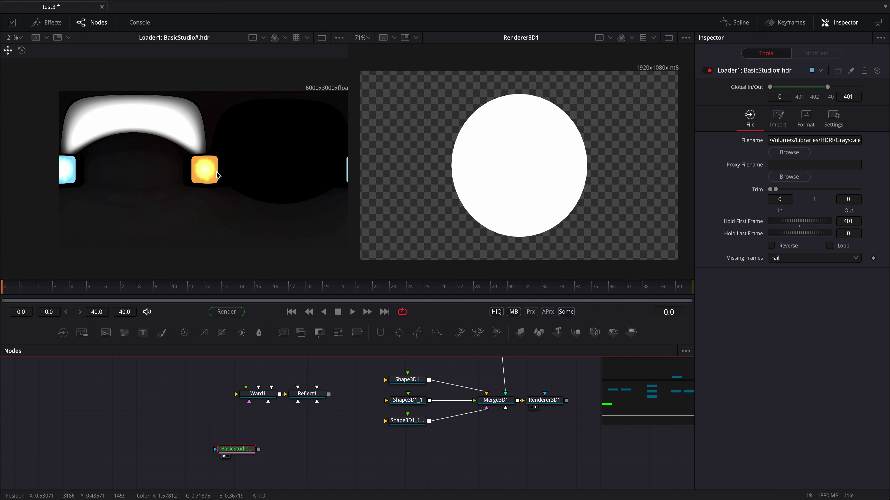
{"action": "left_click_drag", "start_coordinate": [222, 182], "coordinate": [195, 191]}
{"action": "left_click", "coordinate": [488, 403]}
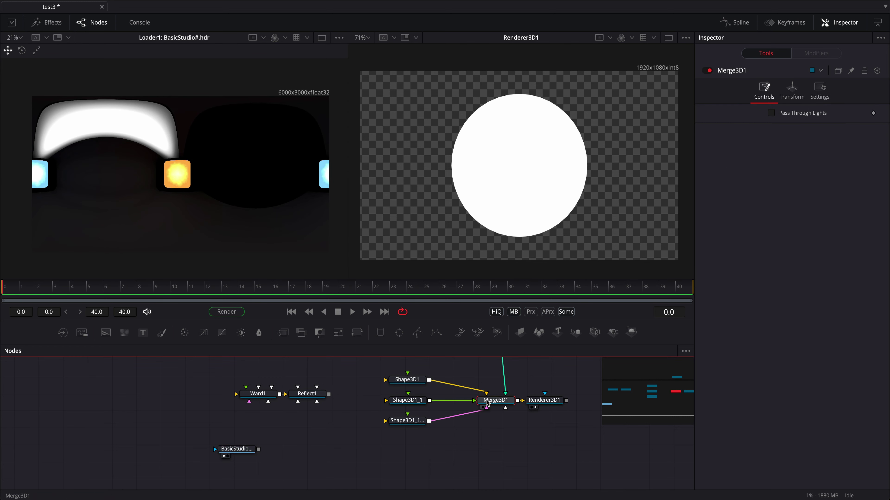
{"action": "key", "text": "1"}
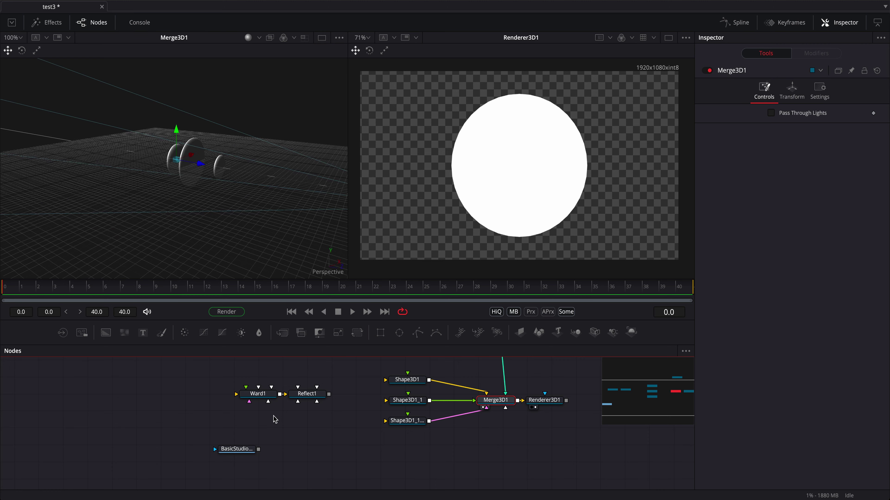
Connect the BasicStudio loader to Reflect1 and feed Reflect1 into the material inputs of all three shape nodes
{"action": "left_click", "coordinate": [242, 452]}
{"action": "left_click_drag", "start_coordinate": [241, 451], "coordinate": [387, 380]}
{"action": "left_click", "coordinate": [315, 395]}
{"action": "left_click_drag", "start_coordinate": [329, 394], "coordinate": [385, 400]}
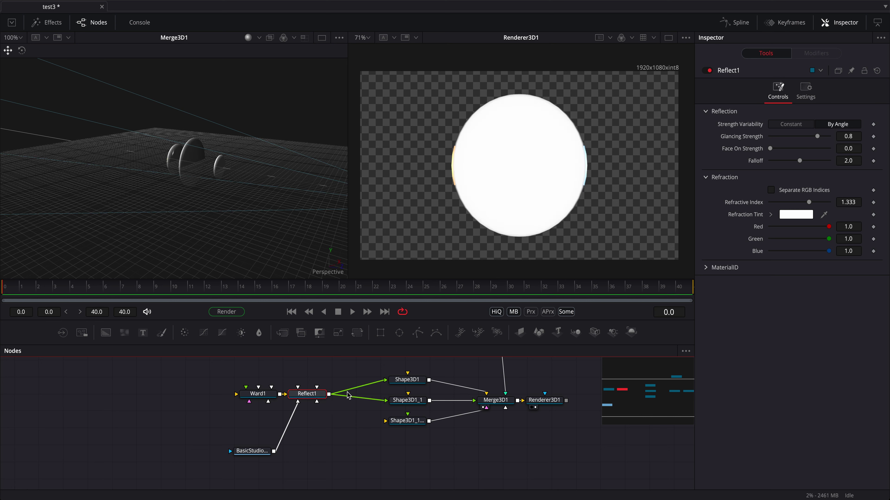
{"action": "left_click_drag", "start_coordinate": [328, 396], "coordinate": [386, 421]}
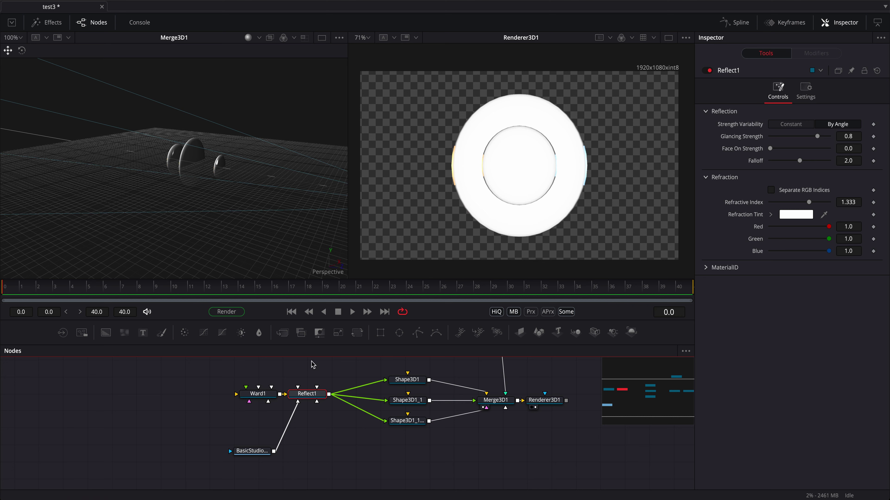
Set the diffuse opacity of Ward1 to 0
{"action": "left_click", "coordinate": [258, 394]}
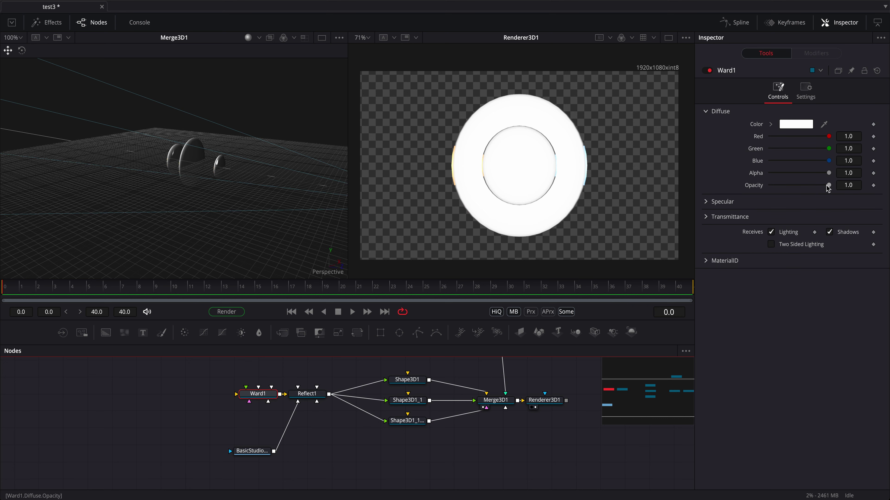
{"action": "left_click_drag", "start_coordinate": [827, 187], "coordinate": [754, 188]}
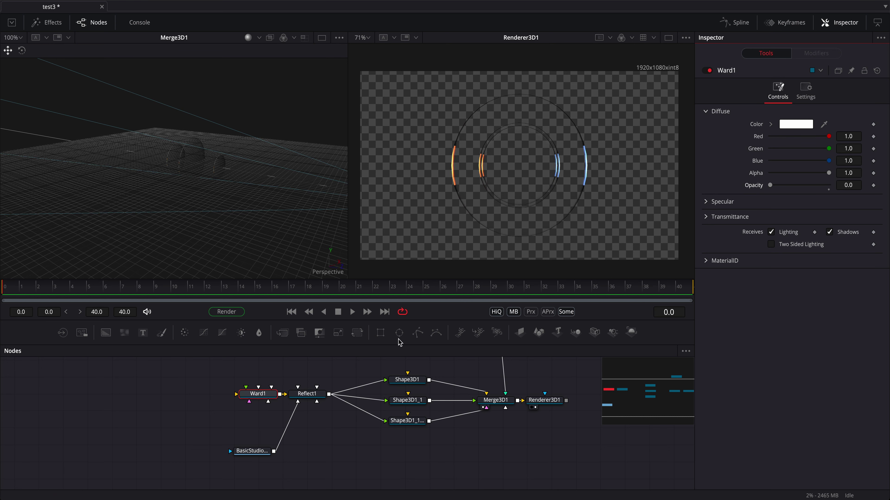
Move the BasicStudio loader down and insert a SphereMap node between it and Reflect1
{"action": "left_click_drag", "start_coordinate": [255, 451], "coordinate": [263, 467]}
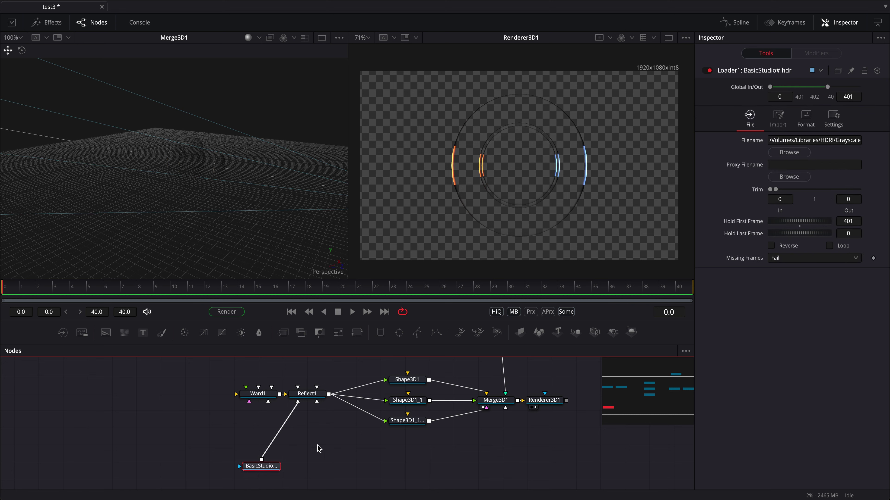
{"action": "key", "text": "shift+space"}
{"action": "type", "text": "refle"}
{"action": "key", "text": "BackSpace"}
{"action": "key", "text": "BackSpace"}
{"action": "key", "text": "BackSpace"}
{"action": "key", "text": "BackSpace"}
{"action": "key", "text": "BackSpace"}
{"action": "type", "text": "sph"}
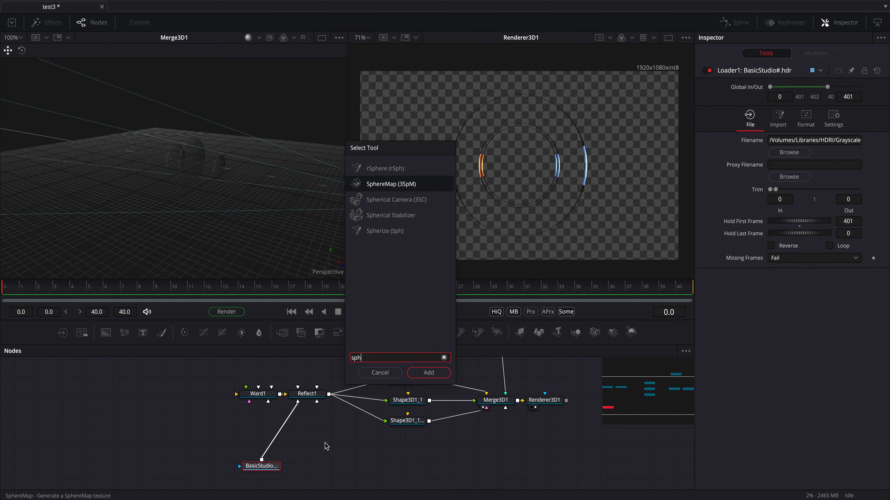
{"action": "type", "text": "er"}
{"action": "key", "text": "Return"}
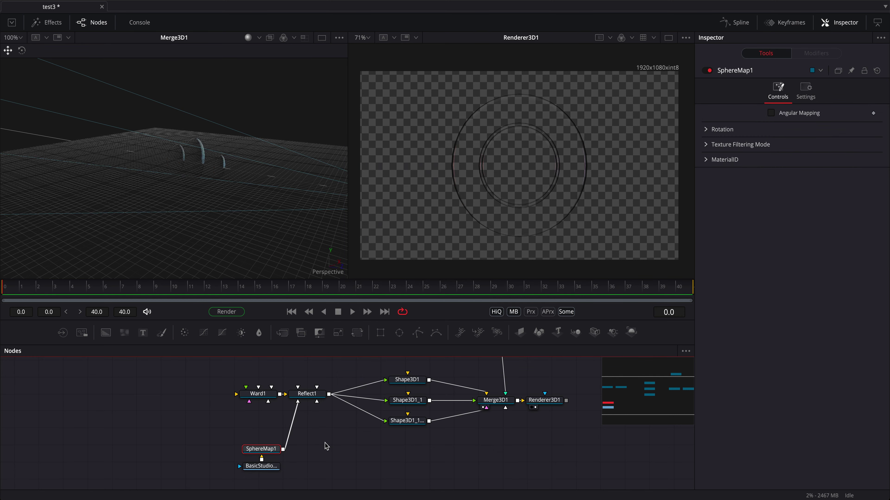
Arrange SphereMap1 and the BasicStudio loader in a vertical column directly below Reflect1
{"action": "left_click_drag", "start_coordinate": [242, 431], "coordinate": [328, 478]}
{"action": "left_click", "coordinate": [332, 471]}
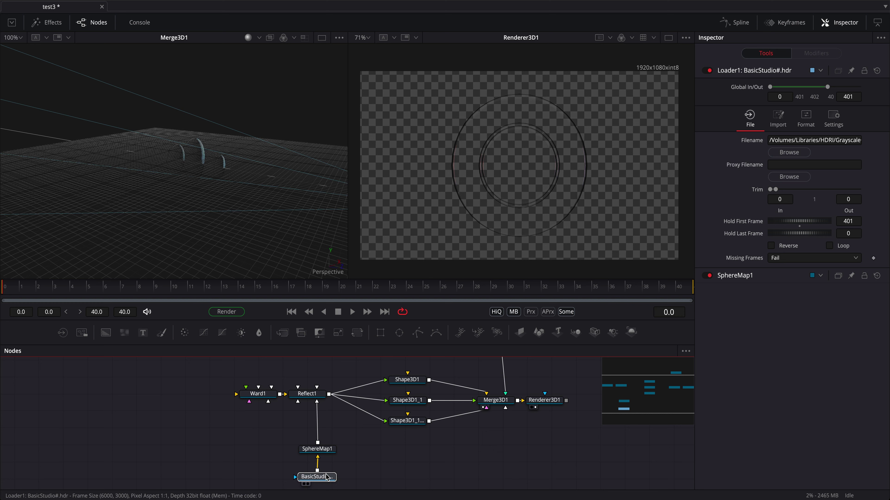
{"action": "left_click", "coordinate": [324, 449]}
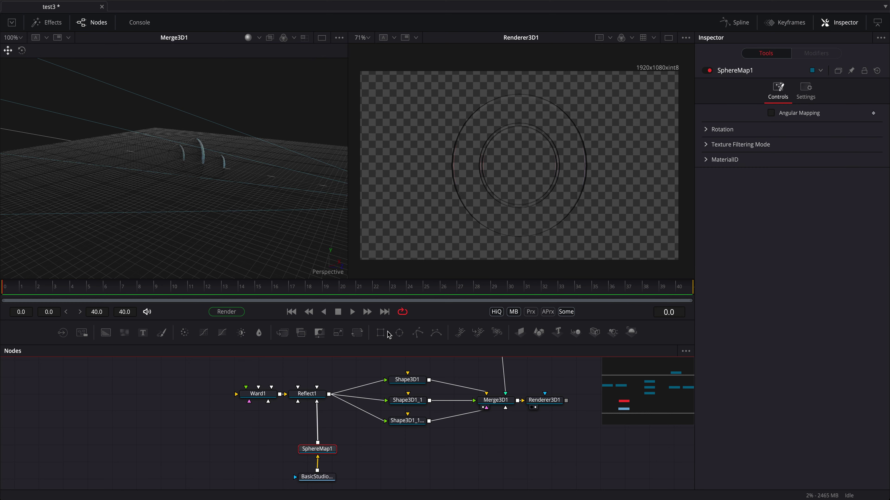
Set Reflect1's face-on strength to 0.047 and its glancing strength to 0.866
{"action": "left_click", "coordinate": [258, 395]}
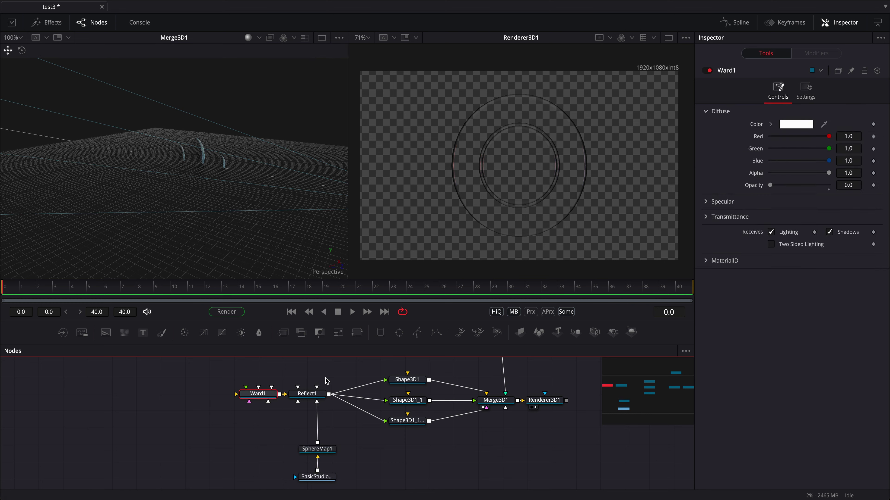
{"action": "left_click", "coordinate": [313, 398]}
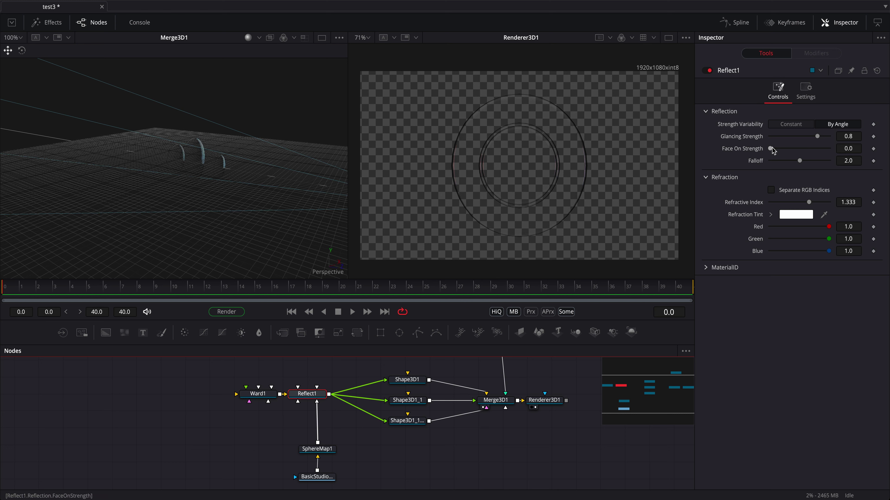
{"action": "left_click_drag", "start_coordinate": [772, 150], "coordinate": [833, 140]}
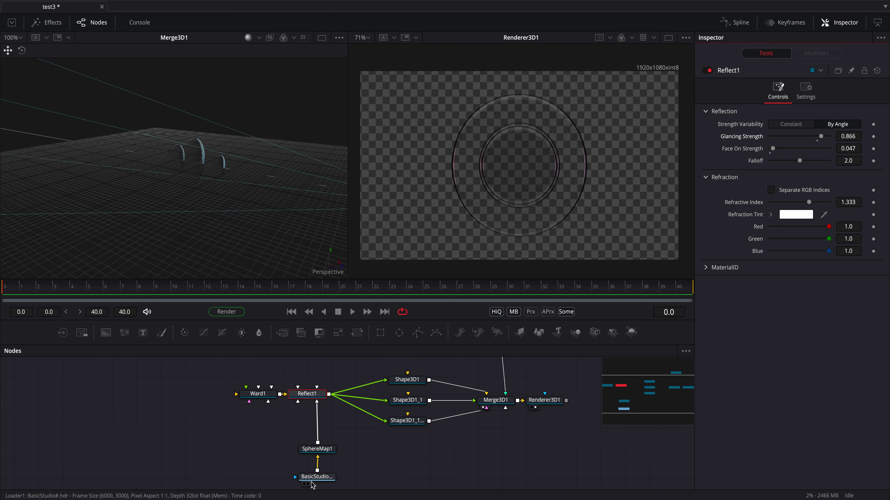
Rotate SphereMap1 to 26.1 on X and 47.0 on Y
{"action": "left_click", "coordinate": [316, 450]}
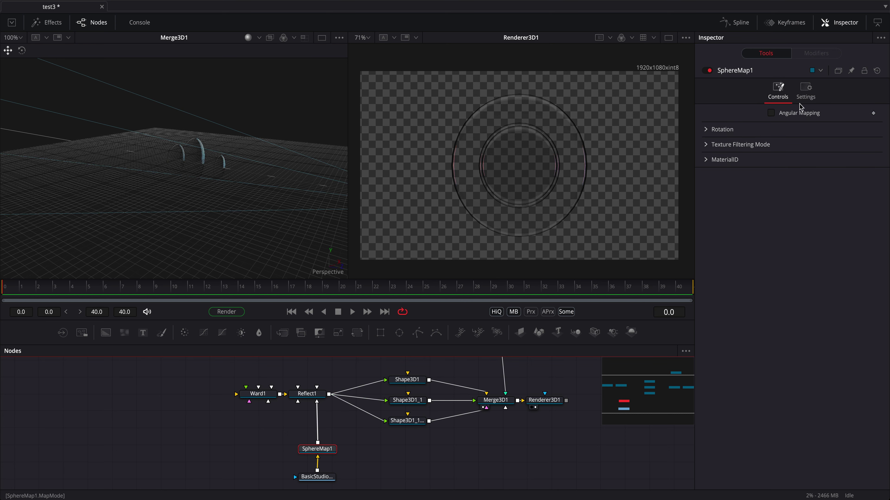
{"action": "left_click", "coordinate": [707, 132]}
{"action": "left_click_drag", "start_coordinate": [775, 155], "coordinate": [802, 169]}
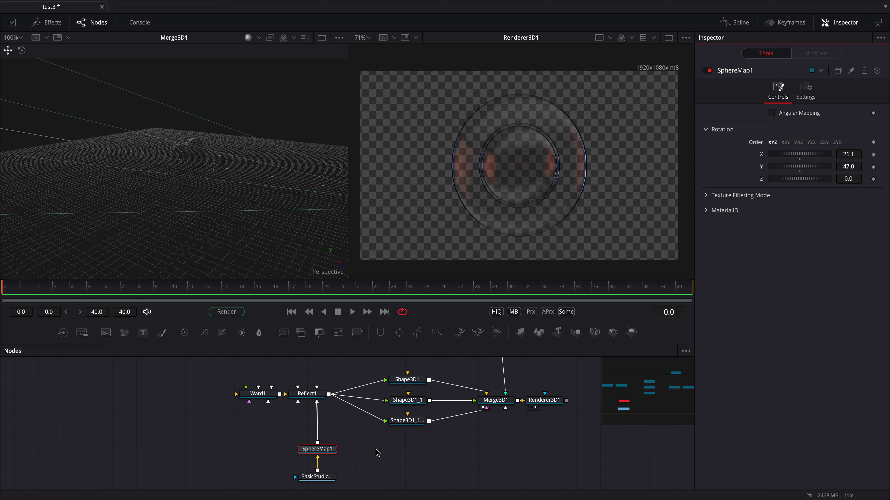
Select the Ward1, Reflect1, SphereMap1 and BasicStudio nodes and shift the group slightly in the graph
{"action": "scroll", "coordinate": [380, 447], "scroll_direction": "right", "scroll_amount": 3}
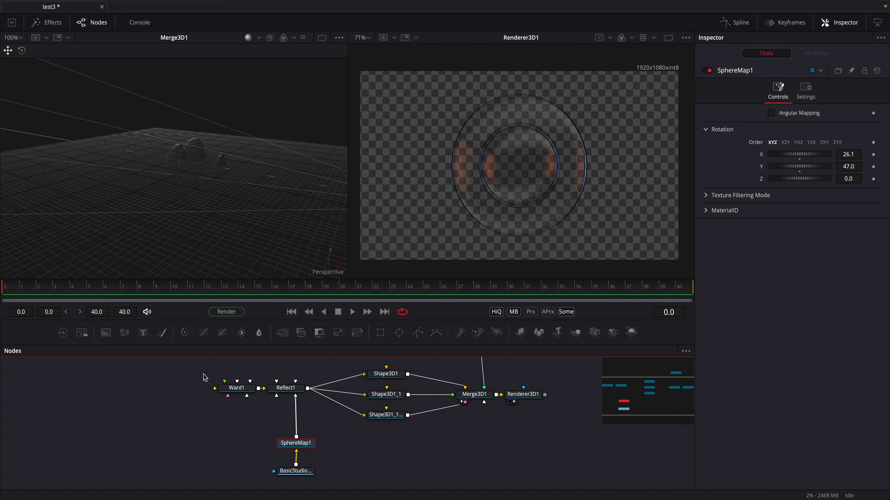
{"action": "left_click_drag", "start_coordinate": [193, 366], "coordinate": [315, 485]}
{"action": "mouse_move", "coordinate": [301, 443]}
{"action": "left_mouse_down"}
{"action": "mouse_move", "coordinate": [277, 445]}
{"action": "mouse_move", "coordinate": [299, 447]}
{"action": "left_mouse_up"}
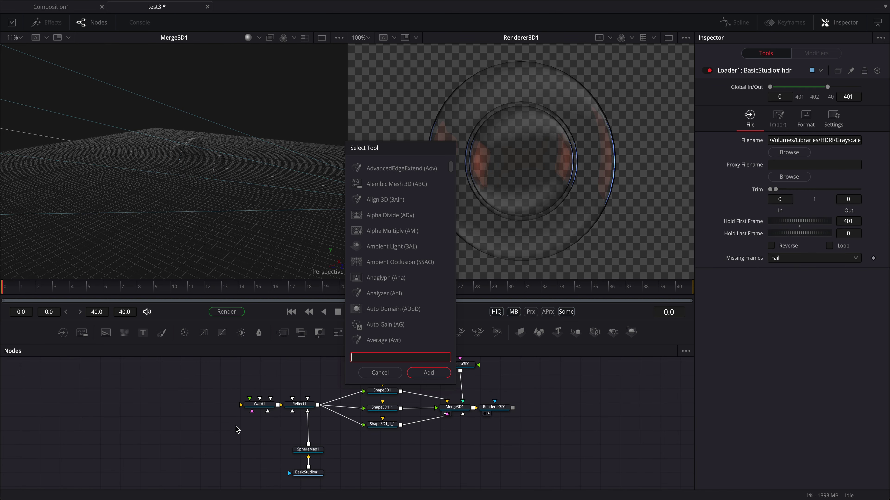
Add a second Reflect node and place it below Ward1
{"action": "type", "text": "ref"}
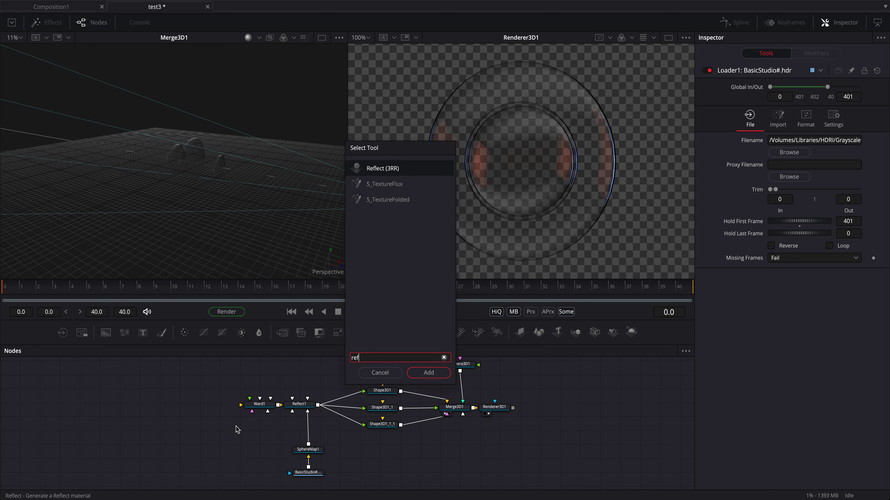
{"action": "type", "text": "l"}
{"action": "key", "text": "Return"}
{"action": "left_click_drag", "start_coordinate": [237, 429], "coordinate": [261, 438]}
Rename the new Reflect node below Ward1 to Reftract
{"action": "right_click", "coordinate": [261, 438]}
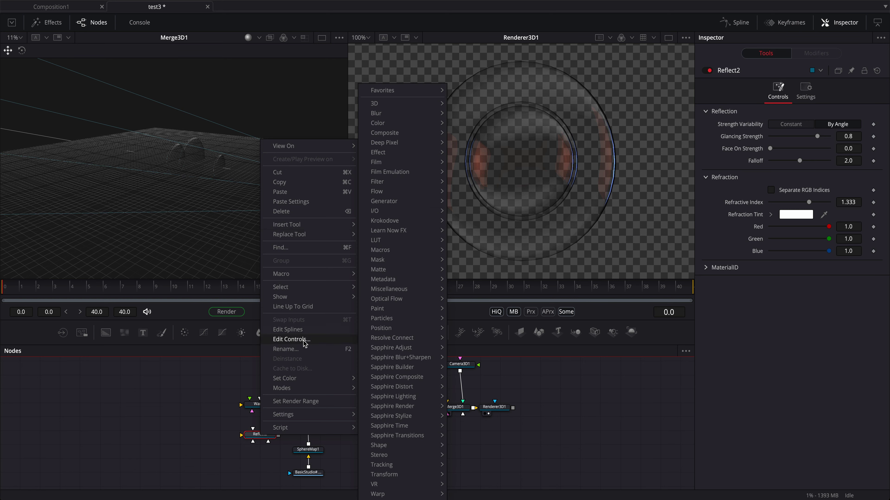
{"action": "left_click", "coordinate": [302, 349]}
{"action": "type", "text": "Reft"}
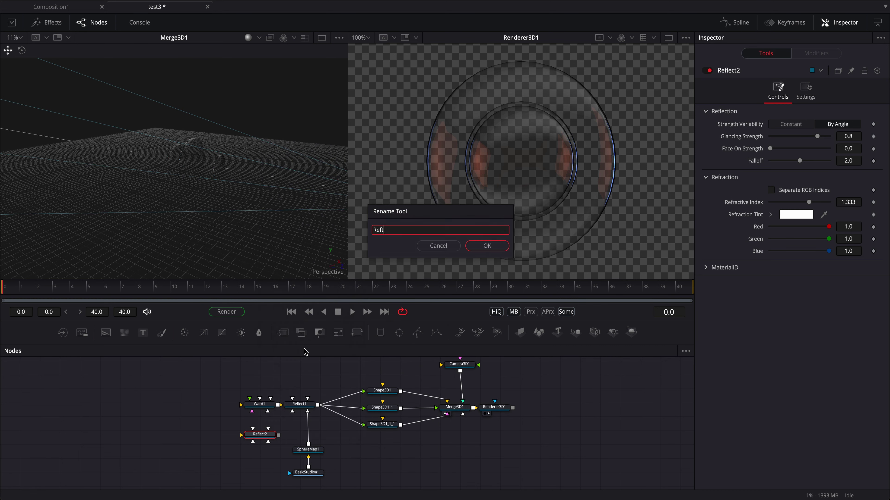
{"action": "type", "text": "ract"}
{"action": "key", "text": "Return"}
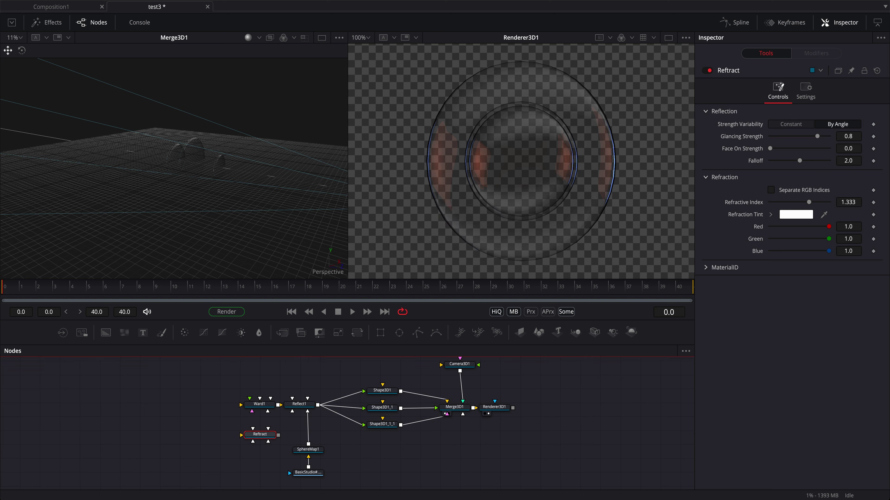
Place Sensor.png in the node graph before the Reftract node and show the whole image in the first viewer
{"action": "left_click_drag", "start_coordinate": [214, 449], "coordinate": [179, 433]}
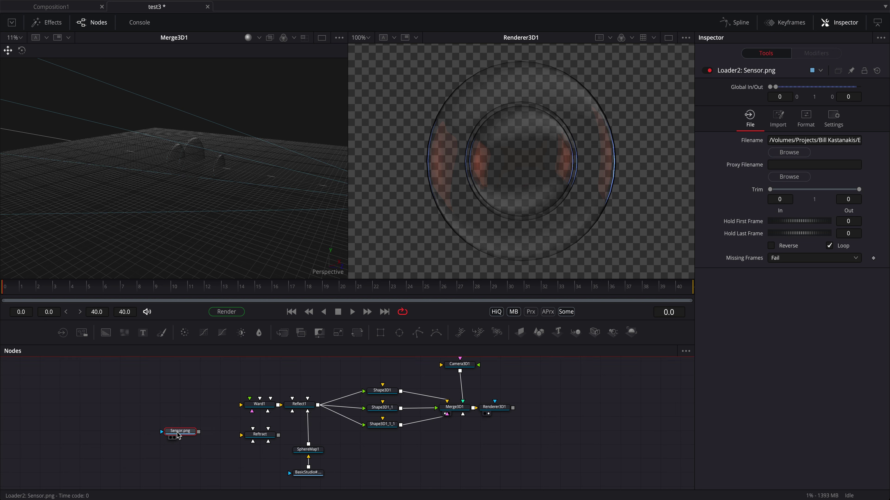
{"action": "key", "text": "1"}
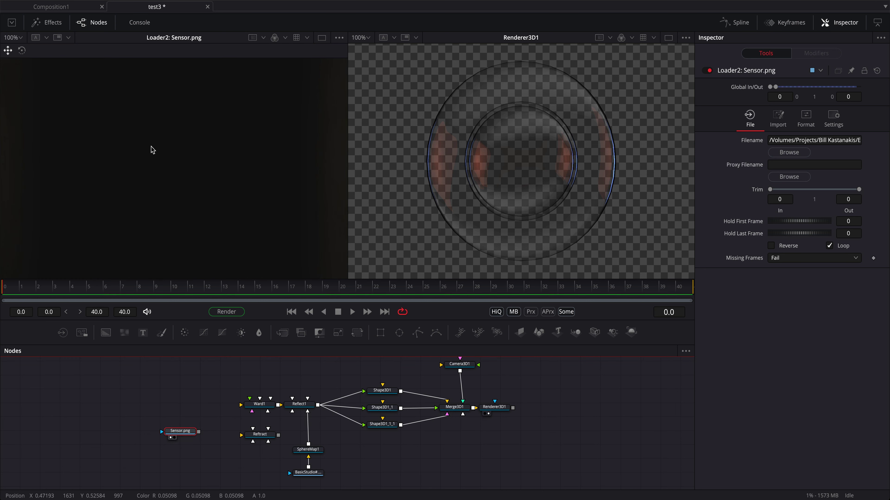
{"action": "scroll", "coordinate": [152, 150], "scroll_direction": "down", "scroll_amount": 6}
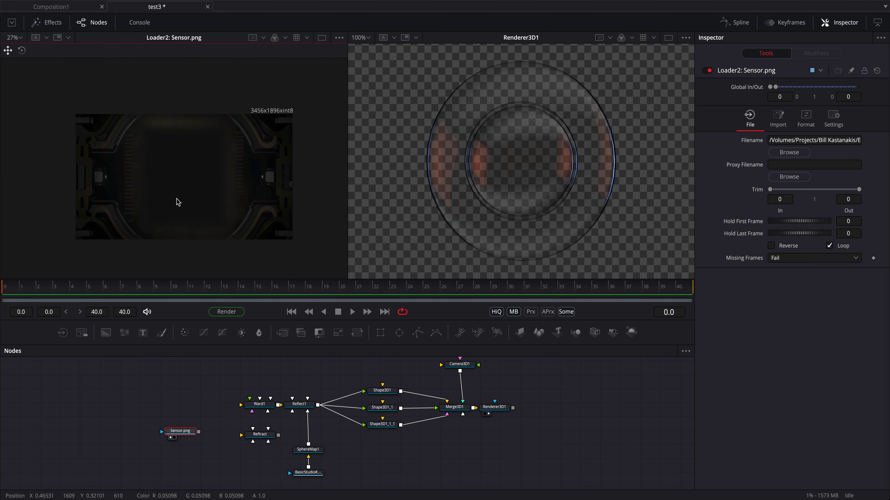
{"action": "scroll", "coordinate": [177, 202], "scroll_direction": "up", "scroll_amount": 3}
{"action": "scroll", "coordinate": [176, 201], "scroll_direction": "down", "scroll_amount": 2}
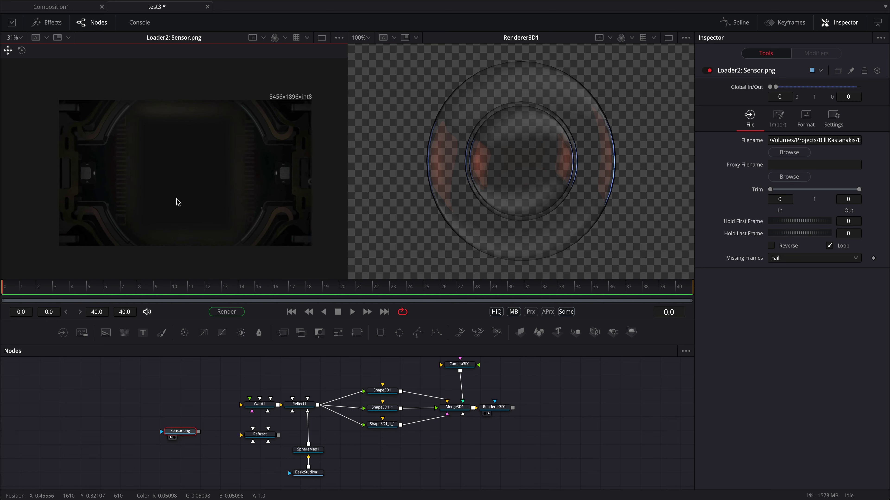
Move Sensor.png lower in the graph and add a SphereMap node connected to its output
{"action": "left_click", "coordinate": [199, 434]}
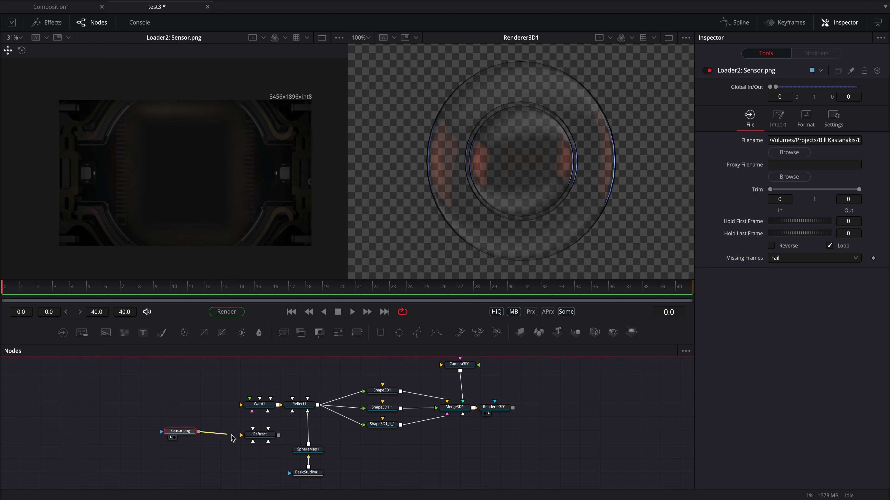
{"action": "left_click_drag", "start_coordinate": [175, 442], "coordinate": [157, 470]}
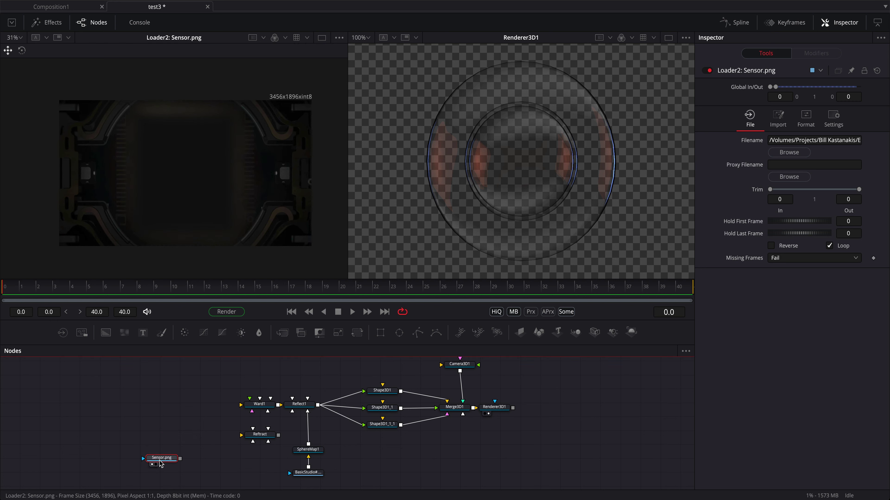
{"action": "key", "text": "shift+space"}
{"action": "type", "text": "sphere"}
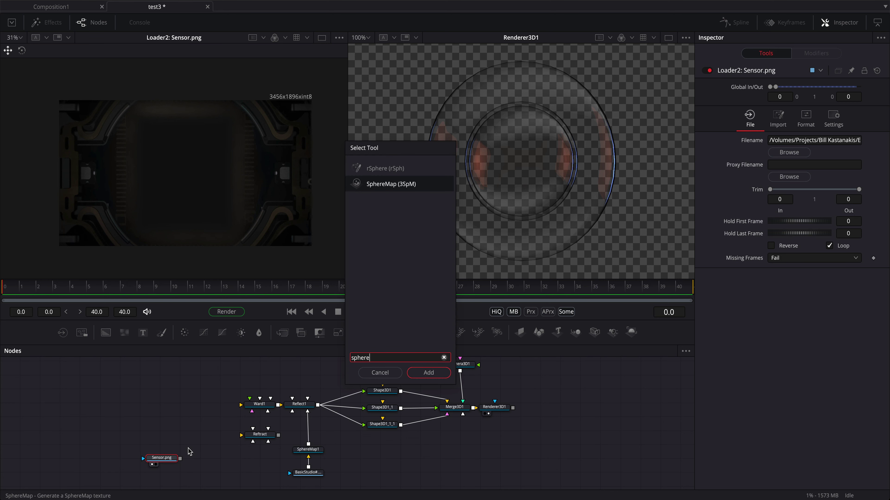
{"action": "key", "text": "Return"}
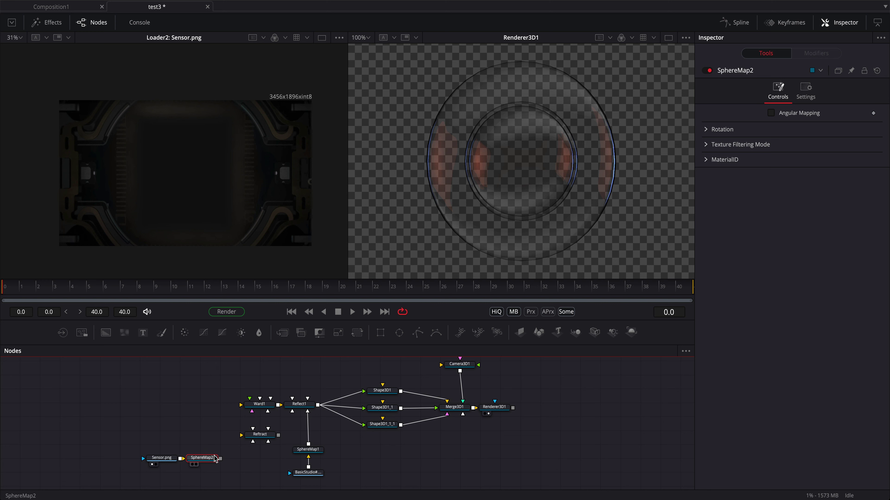
Connect SphereMap2 to the Reftract node as its Refraction Tint Material
{"action": "left_click_drag", "start_coordinate": [220, 458], "coordinate": [265, 435]}
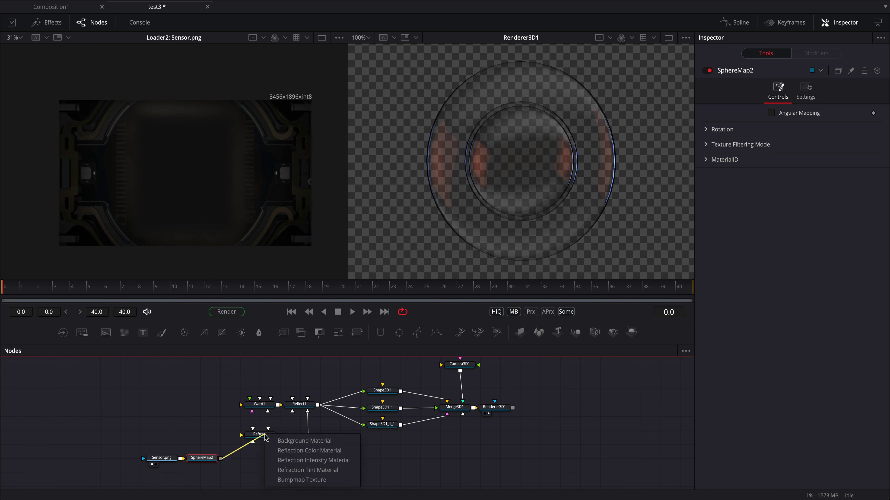
{"action": "left_click", "coordinate": [281, 470]}
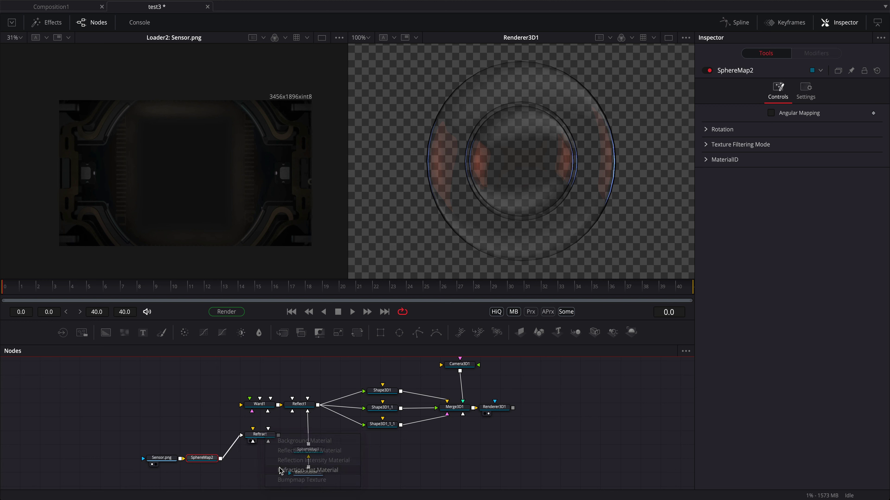
{"action": "left_click", "coordinate": [263, 436]}
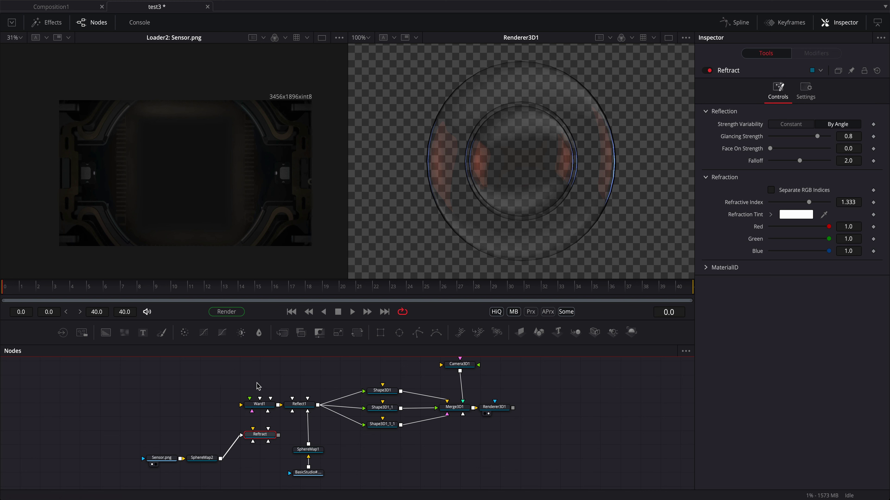
Move Ward1 farther from Reflect1 and connect its output to the Reftract node as well
{"action": "left_click_drag", "start_coordinate": [218, 368], "coordinate": [252, 432]}
{"action": "left_click", "coordinate": [202, 405]}
Insert a Material Merge node between Reflect1 and the three sphere shapes
{"action": "left_click", "coordinate": [305, 407]}
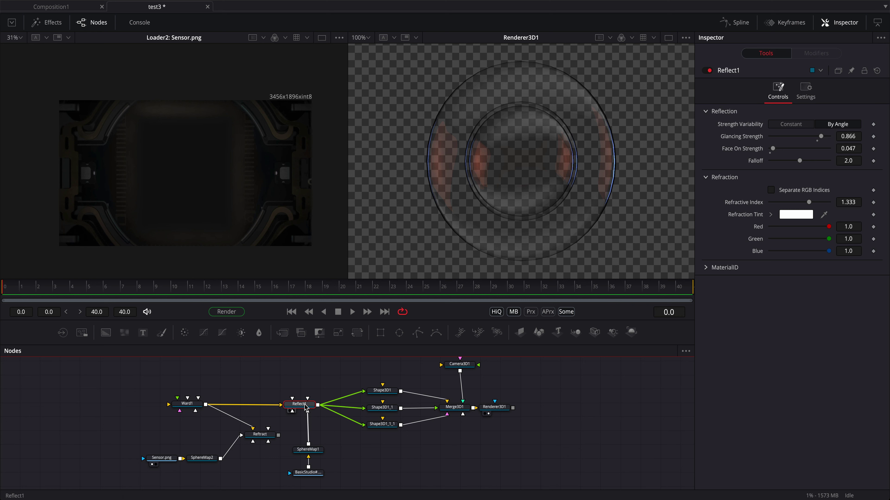
{"action": "key", "text": "shift+space"}
{"action": "type", "text": "spheremateria"}
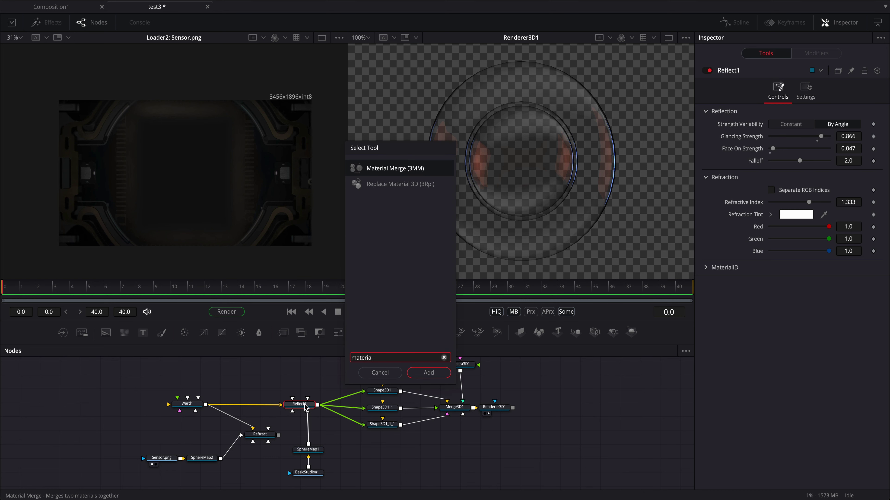
{"action": "key", "text": "Return"}
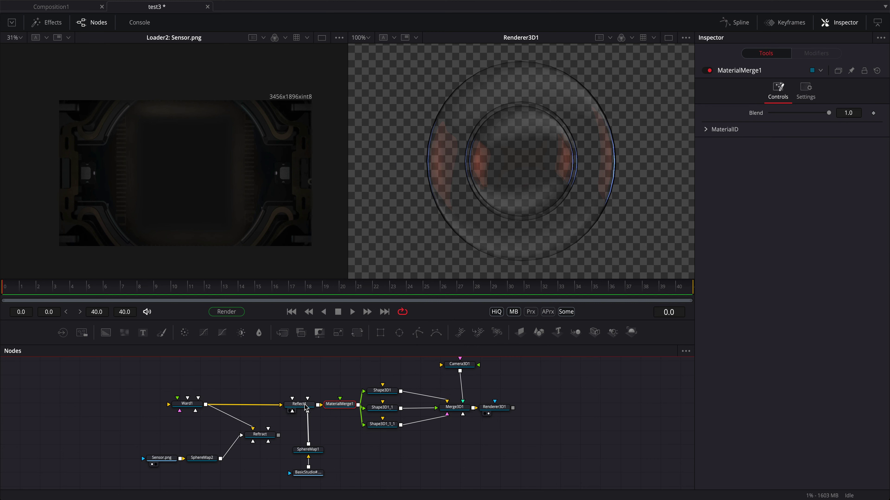
Shift the material nodes and their image loaders together away from the sphere shapes to open up space
{"action": "left_click_drag", "start_coordinate": [112, 377], "coordinate": [329, 485]}
{"action": "left_click_drag", "start_coordinate": [342, 406], "coordinate": [294, 406]}
{"action": "left_click", "coordinate": [236, 452]}
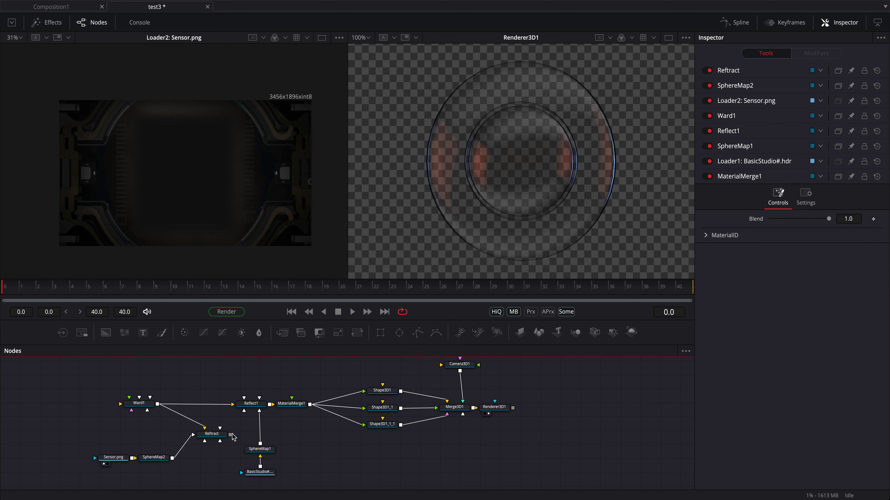
Stack Sensor.png, SphereMap2 and Reftract in a vertical column above Reflect1
{"action": "left_click_drag", "start_coordinate": [217, 436], "coordinate": [260, 379]}
{"action": "scroll", "coordinate": [233, 434], "scroll_direction": "up", "scroll_amount": 2}
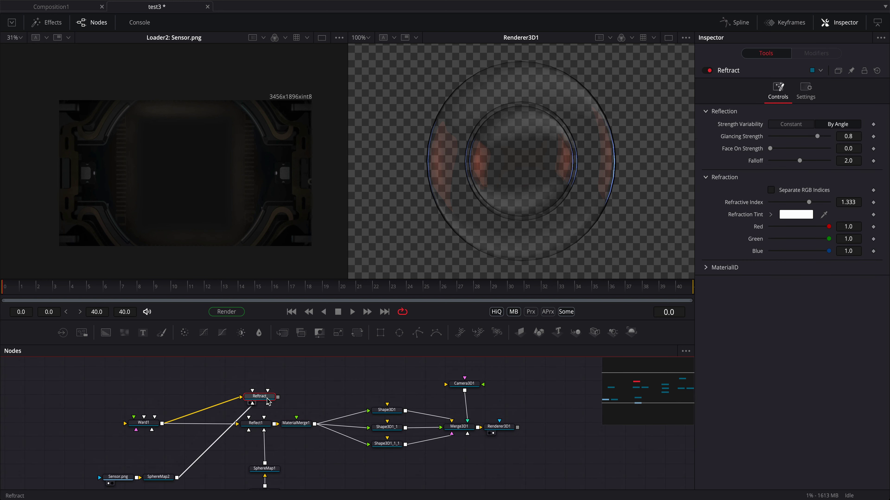
{"action": "left_click_drag", "start_coordinate": [158, 477], "coordinate": [251, 369]}
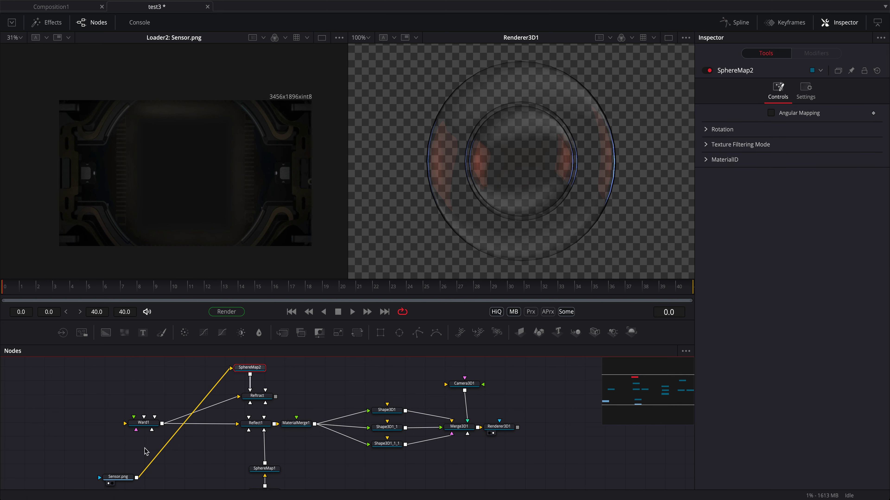
{"action": "left_click_drag", "start_coordinate": [118, 476], "coordinate": [184, 369]}
{"action": "scroll", "coordinate": [248, 395], "scroll_direction": "up", "scroll_amount": 3}
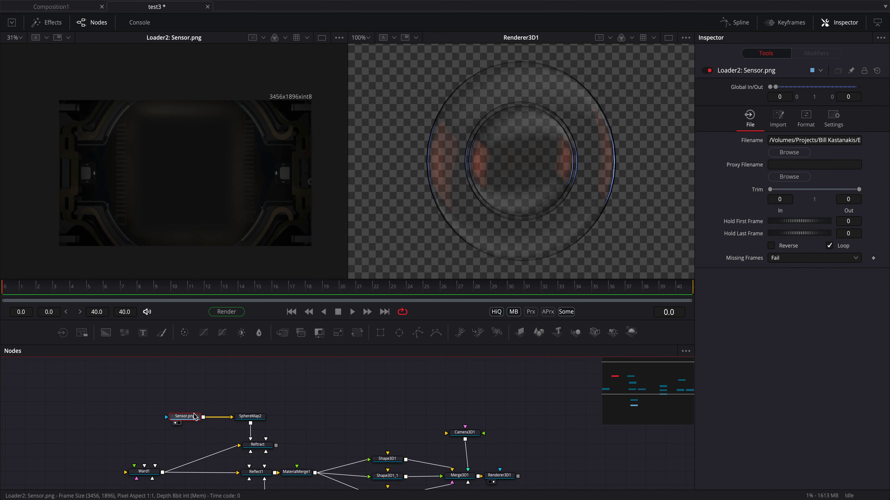
{"action": "left_click_drag", "start_coordinate": [185, 419], "coordinate": [251, 388]}
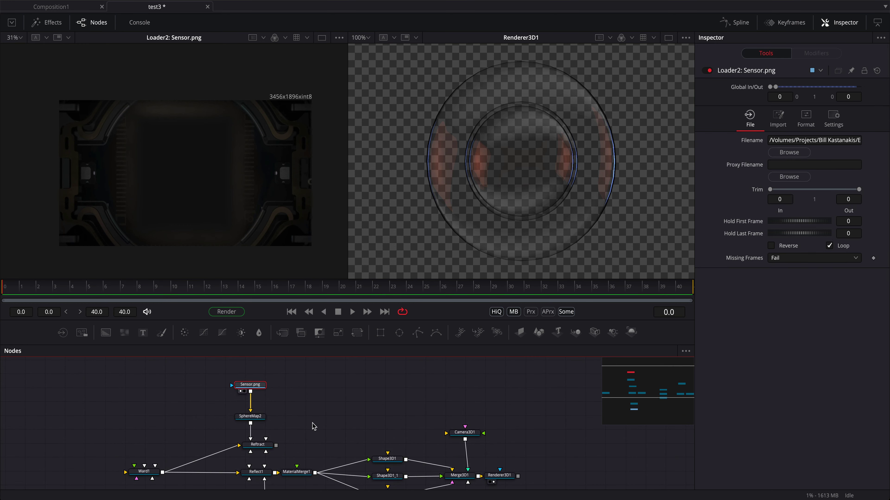
Connect Reftract to the free input of MaterialMerge1 and try lower Blend values, ending at 1.0
{"action": "scroll", "coordinate": [311, 423], "scroll_direction": "down", "scroll_amount": 3}
{"action": "left_click_drag", "start_coordinate": [276, 390], "coordinate": [298, 411]}
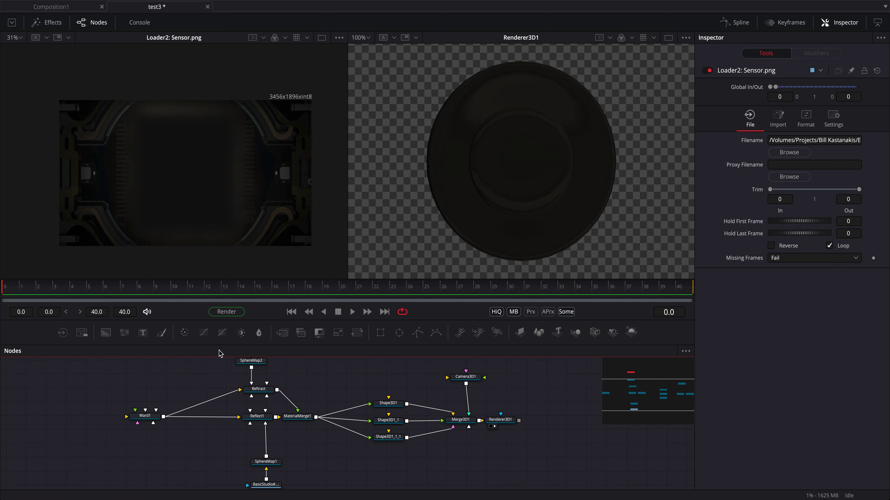
{"action": "left_click", "coordinate": [297, 416]}
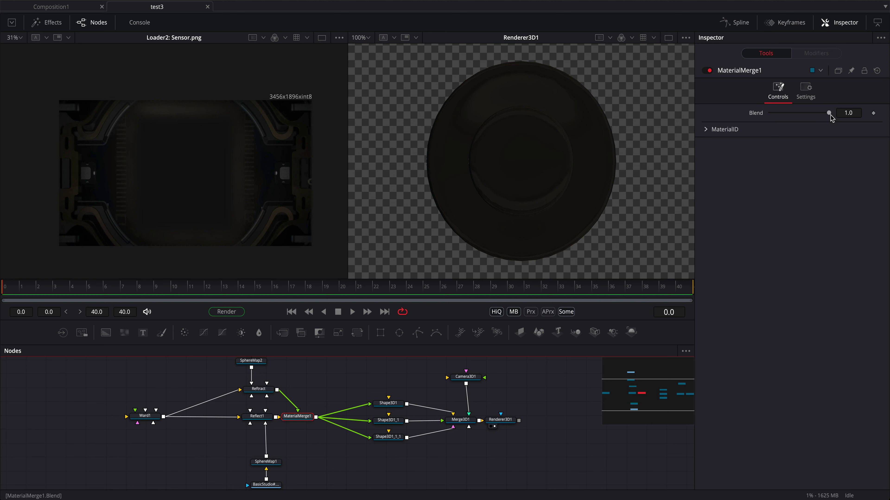
{"action": "mouse_move", "coordinate": [828, 113]}
{"action": "left_mouse_down"}
{"action": "mouse_move", "coordinate": [749, 121]}
{"action": "mouse_move", "coordinate": [840, 116]}
{"action": "left_mouse_up"}
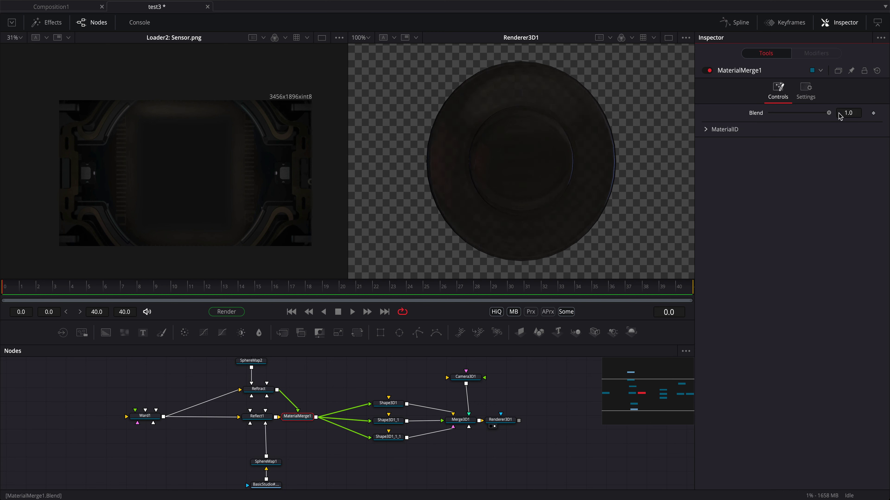
Set the Reftract node's Refractive Index to 1.514
{"action": "left_click", "coordinate": [257, 392]}
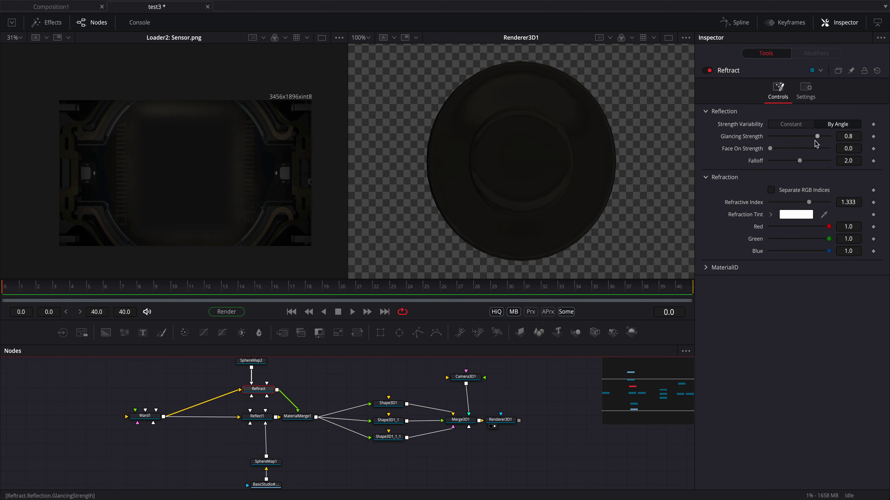
{"action": "left_click_drag", "start_coordinate": [808, 202], "coordinate": [809, 207]}
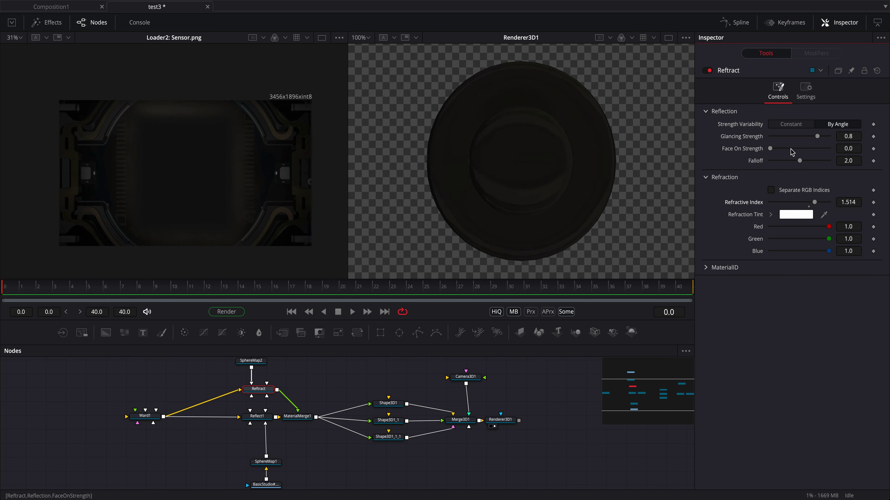
Move Sensor.png higher and insert a Blur node after it with a Blur Size of 2.4
{"action": "scroll", "coordinate": [301, 385], "scroll_direction": "up", "scroll_amount": 5}
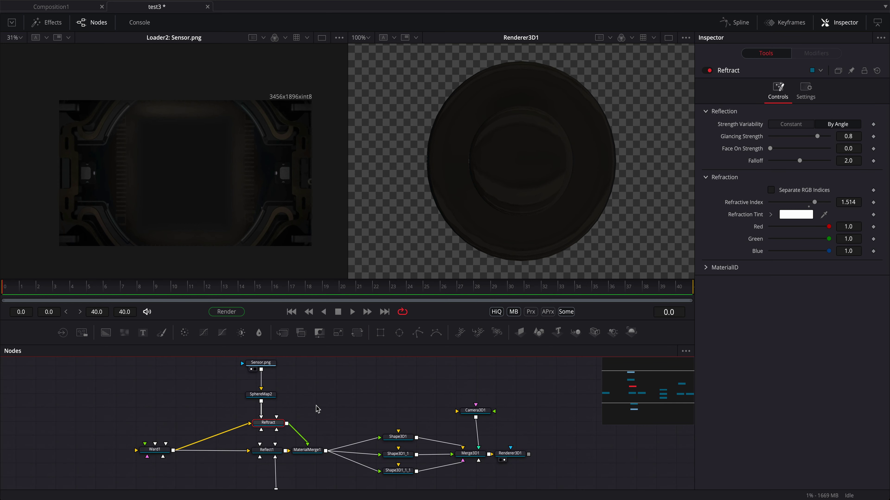
{"action": "left_click_drag", "start_coordinate": [270, 390], "coordinate": [271, 366]}
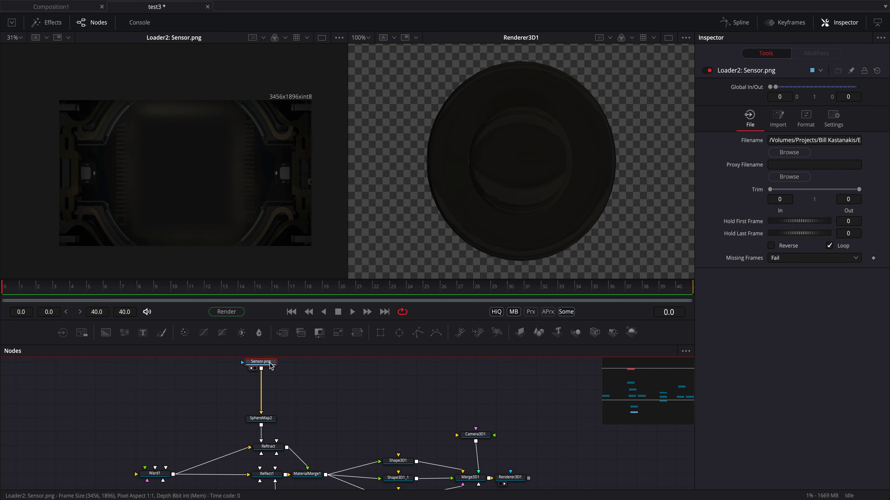
{"action": "key", "text": "shift+space"}
{"action": "type", "text": "materiablur"}
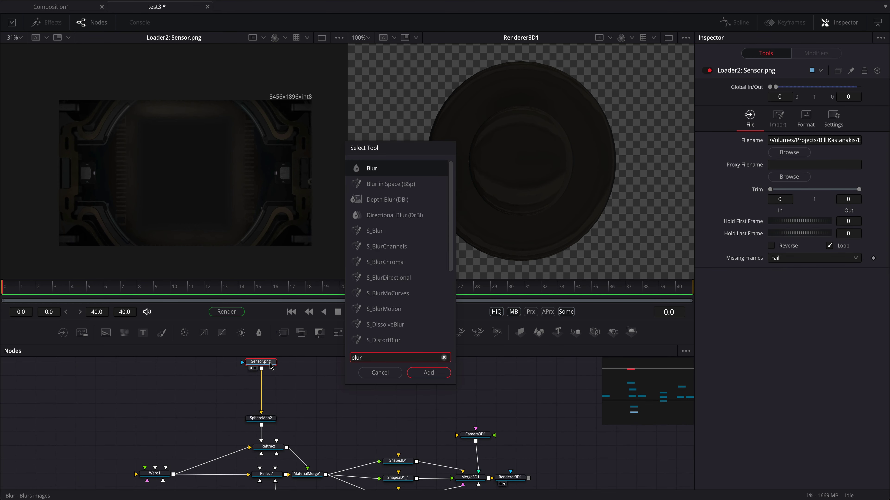
{"action": "key", "text": "Return"}
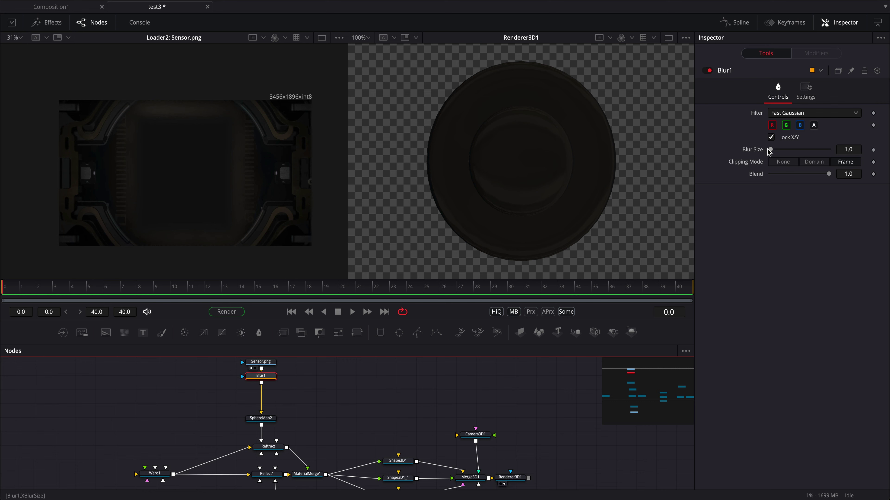
{"action": "left_click_drag", "start_coordinate": [767, 149], "coordinate": [774, 150]}
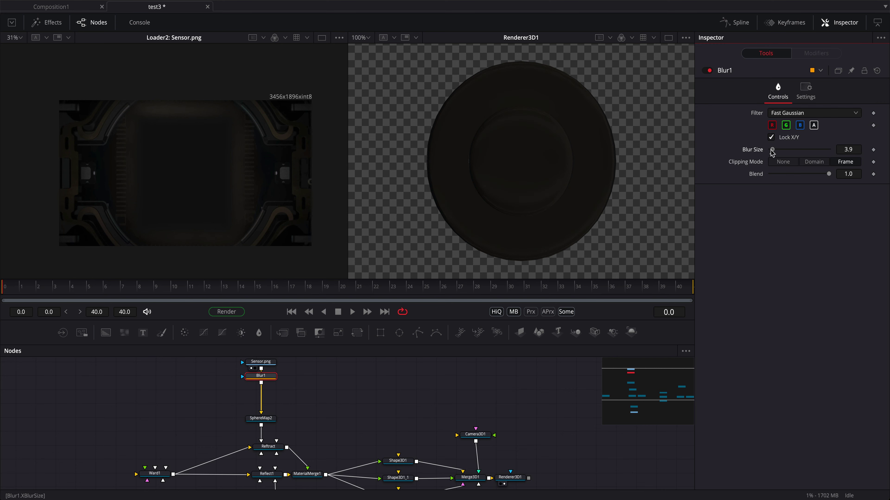
Insert a Color Corrector node between Blur1 and SphereMap2
{"action": "left_click_drag", "start_coordinate": [339, 449], "coordinate": [384, 441]}
{"action": "key", "text": "shift+space"}
{"action": "type", "text": "color"}
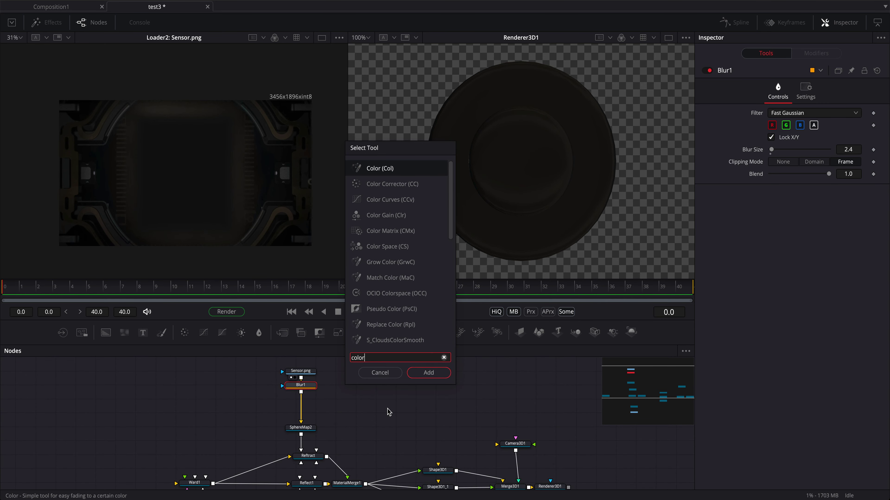
{"action": "key", "text": "Down"}
{"action": "key", "text": "Return"}
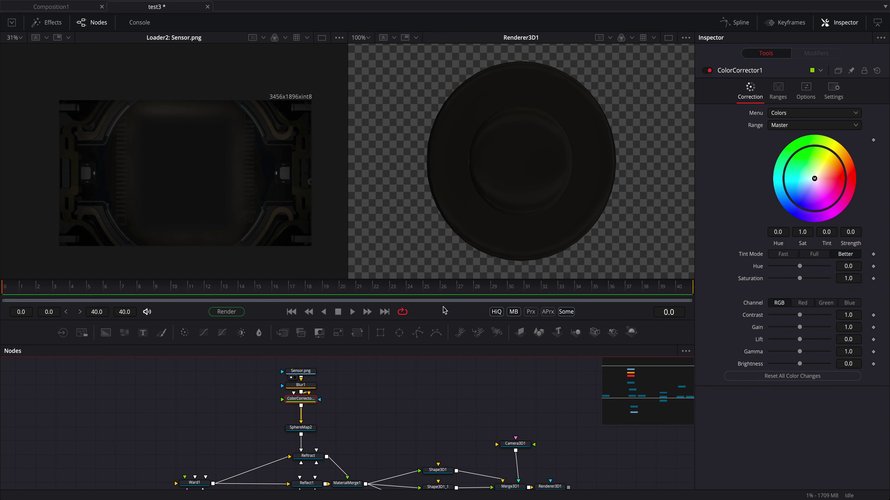
Space Sensor.png and Blur1 above ColorCorrector1, and set its Gain to 1.57 and Gamma to 0.83
{"action": "left_click_drag", "start_coordinate": [254, 368], "coordinate": [304, 378]}
{"action": "left_click", "coordinate": [303, 379]}
{"action": "left_click", "coordinate": [295, 400]}
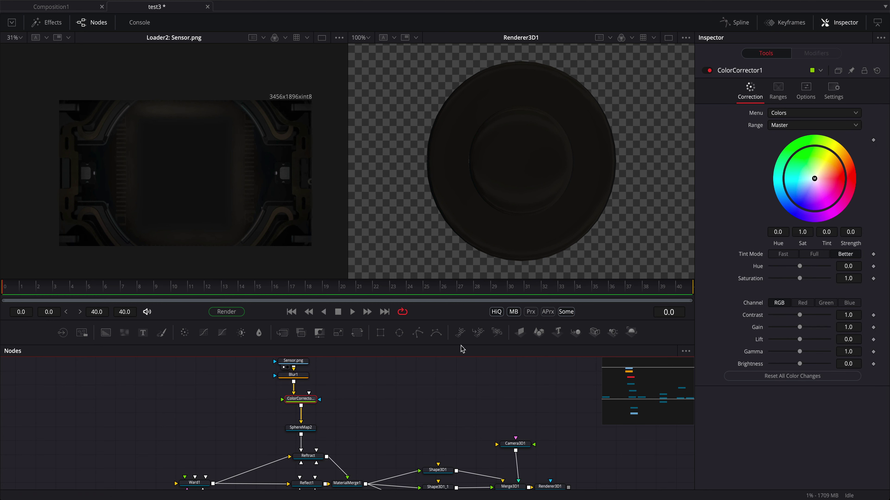
{"action": "mouse_move", "coordinate": [800, 328]}
{"action": "left_mouse_down"}
{"action": "mouse_move", "coordinate": [795, 352]}
{"action": "mouse_move", "coordinate": [804, 328]}
{"action": "left_mouse_up"}
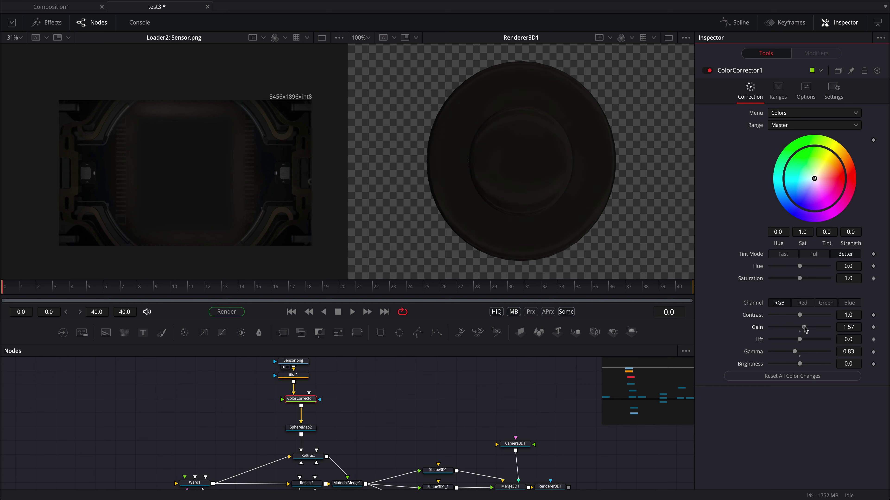
Save the composition and set the Y rotation of SphereMap2 to 41.7
{"action": "left_click_drag", "start_coordinate": [442, 417], "coordinate": [428, 379]}
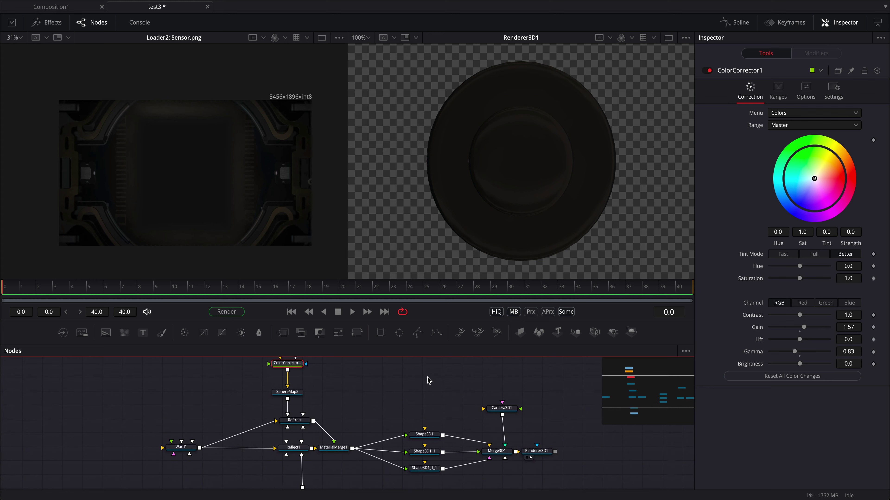
{"action": "left_click", "coordinate": [286, 395]}
{"action": "key", "text": "ctrl+s"}
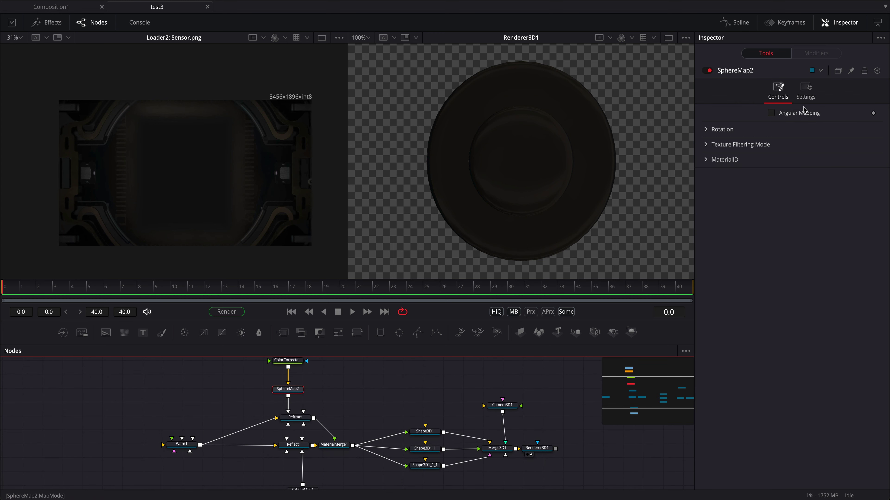
{"action": "left_click", "coordinate": [706, 131]}
{"action": "left_click_drag", "start_coordinate": [793, 158], "coordinate": [797, 171]}
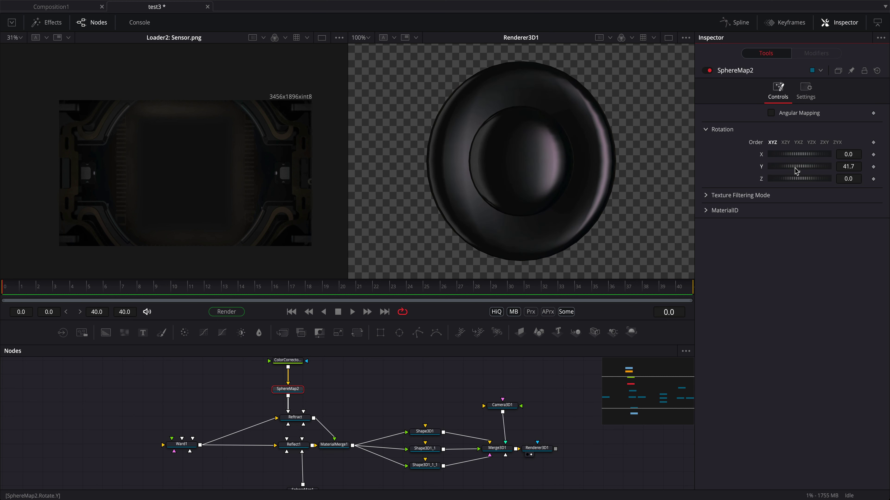
Set both the Base and Height Subdivisions of the Shape3D1 sphere to 64
{"action": "scroll", "coordinate": [387, 413], "scroll_direction": "down", "scroll_amount": 1}
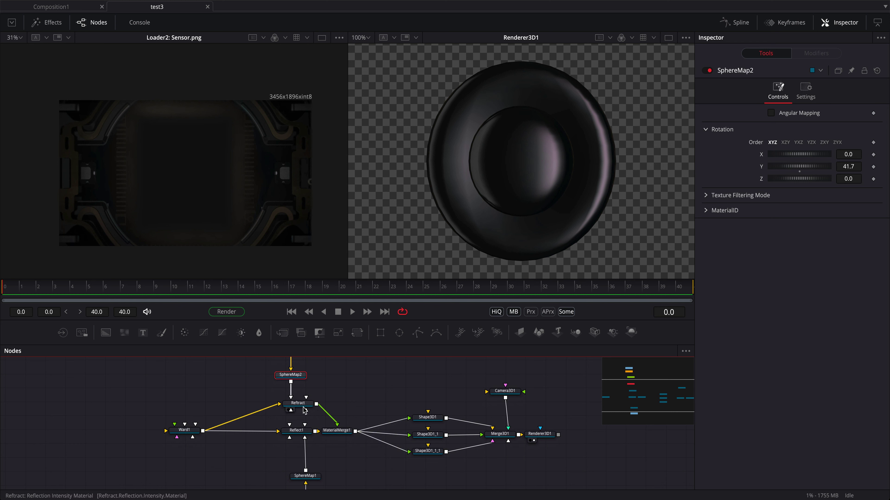
{"action": "left_click", "coordinate": [427, 417]}
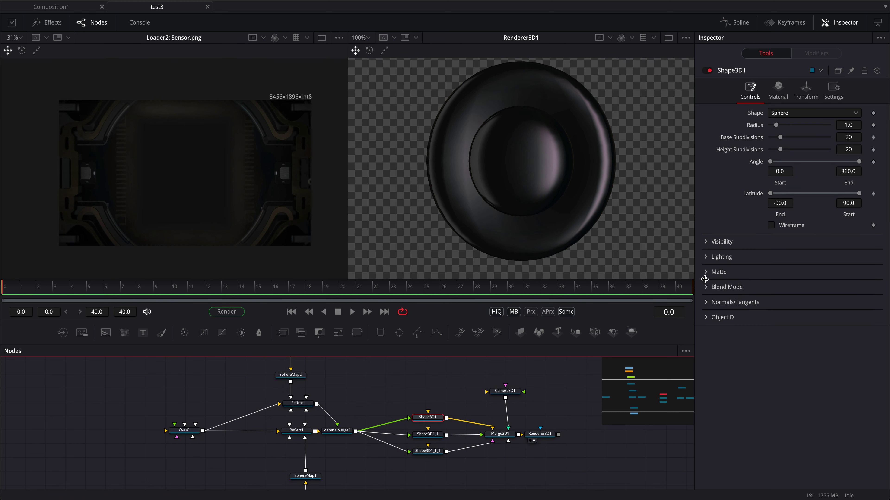
{"action": "left_click", "coordinate": [852, 137]}
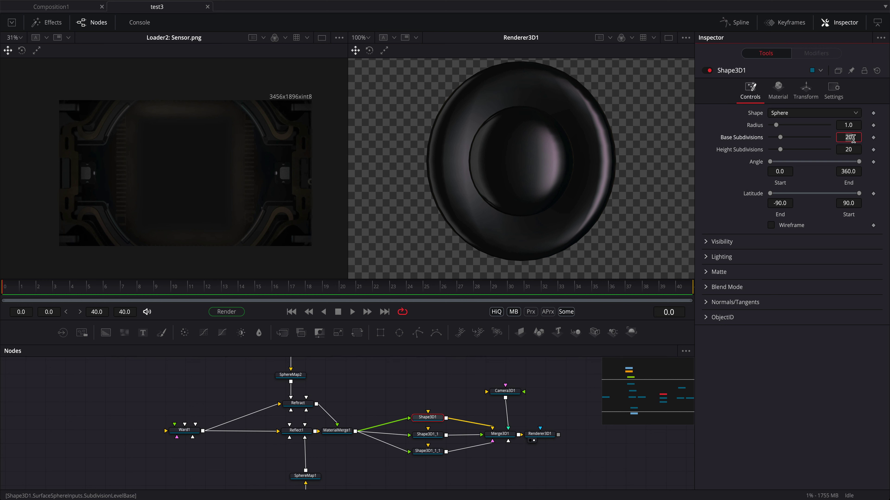
{"action": "type", "text": "64"}
{"action": "key", "text": "Tab"}
{"action": "type", "text": "64"}
{"action": "key", "text": "Tab"}
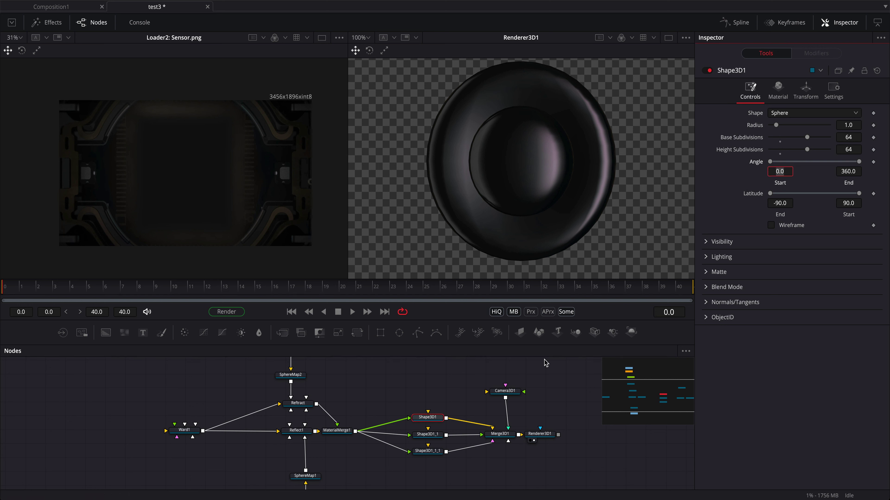
Set both the Base and Height Subdivisions of the Shape3D1_1 sphere to 64
{"action": "left_click", "coordinate": [438, 435]}
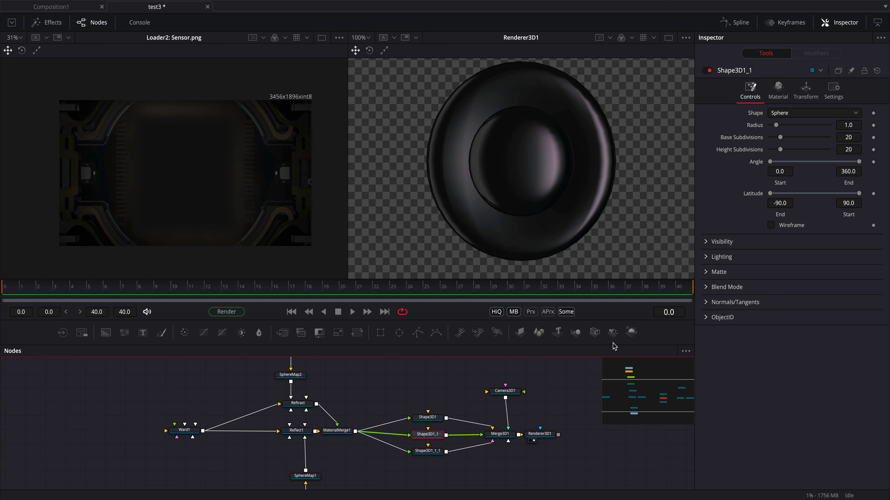
{"action": "left_click", "coordinate": [858, 137]}
{"action": "type", "text": "64"}
{"action": "key", "text": "Tab"}
{"action": "type", "text": "64"}
{"action": "key", "text": "Tab"}
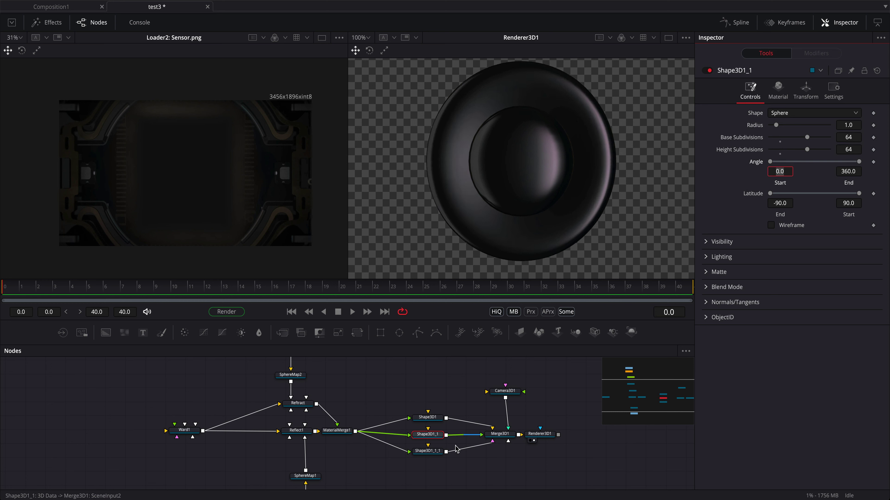
Set both the Base and Height Subdivisions of the Shape3D1_1_1 sphere to 64
{"action": "left_click", "coordinate": [435, 454]}
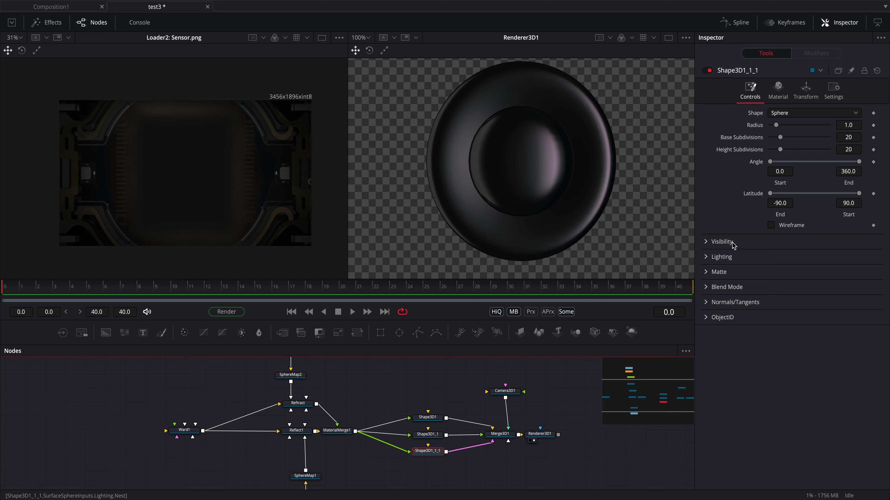
{"action": "left_click", "coordinate": [847, 140]}
{"action": "key", "text": "Tab"}
{"action": "type", "text": "64"}
{"action": "key", "text": "Tab"}
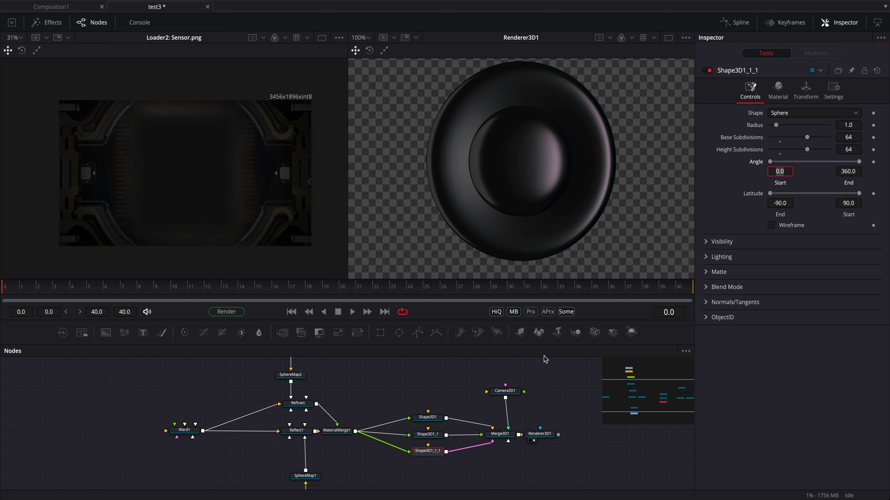
Move Camera3D1, Merge3D1 and Renderer3D1 together farther away from the three Shape3D nodes to make room between them
{"action": "left_click_drag", "start_coordinate": [499, 377], "coordinate": [567, 459]}
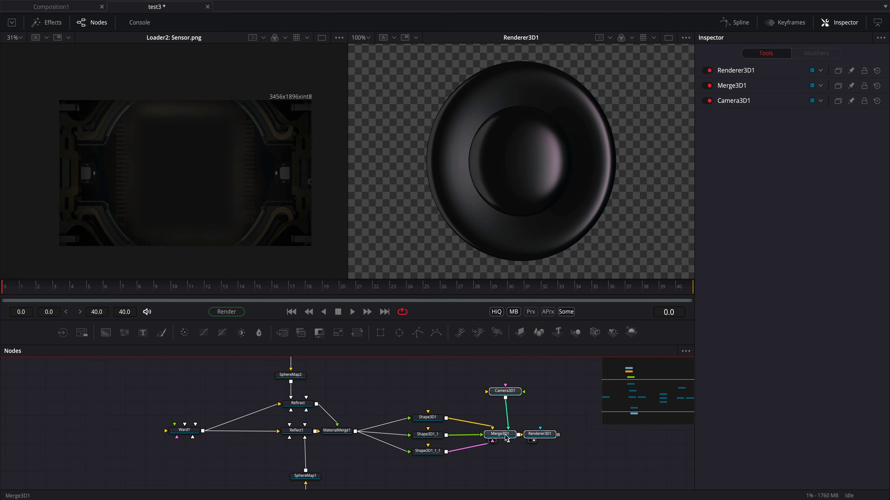
{"action": "left_click_drag", "start_coordinate": [505, 438], "coordinate": [580, 440]}
{"action": "left_click", "coordinate": [580, 440]}
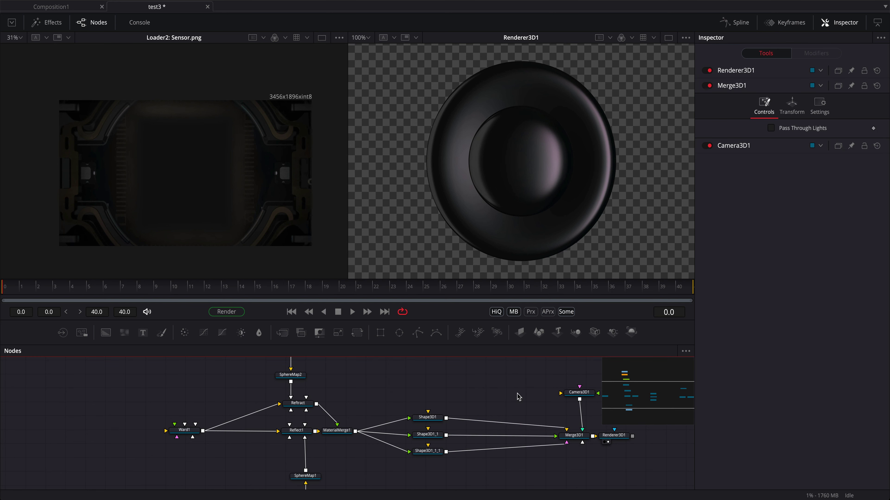
Set the Blend of MaterialMerge1 to 0.126
{"action": "scroll", "coordinate": [516, 398], "scroll_direction": "right", "scroll_amount": 3}
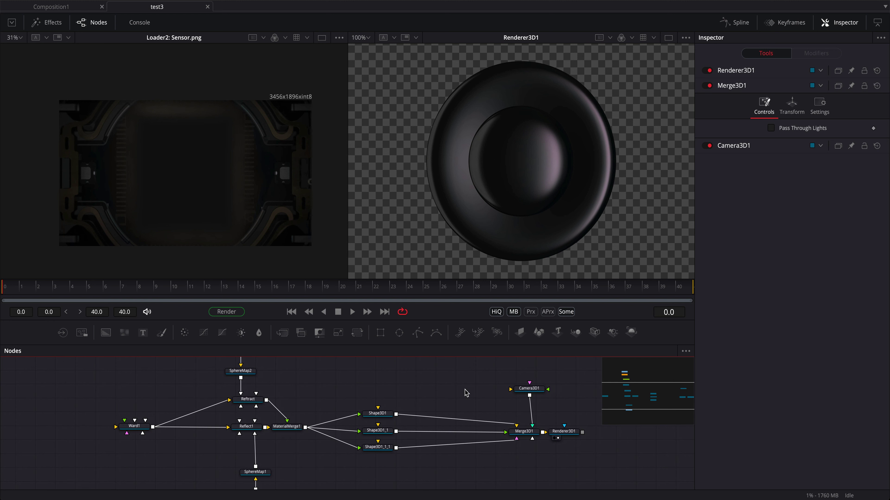
{"action": "left_click", "coordinate": [282, 427]}
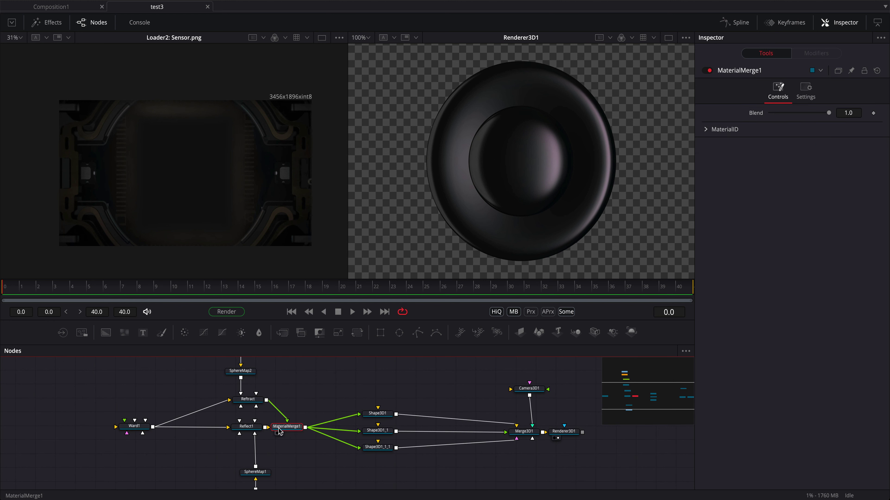
{"action": "left_click_drag", "start_coordinate": [828, 113], "coordinate": [778, 123]}
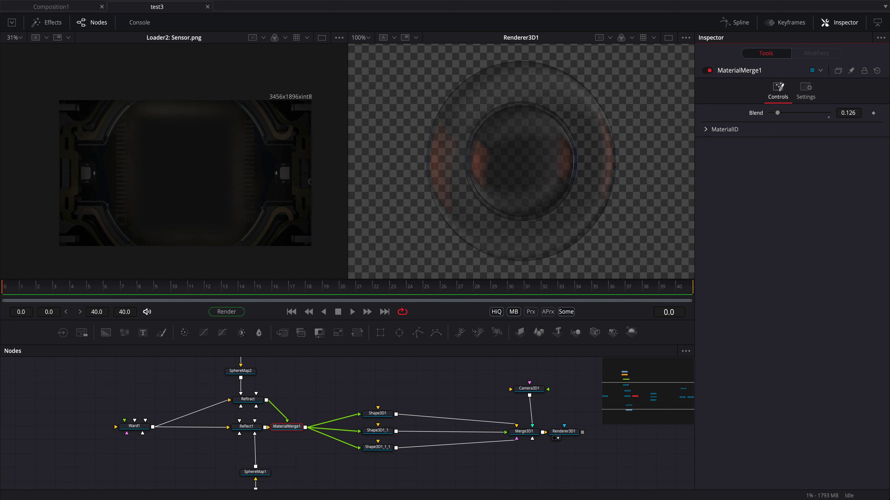
Set the test3 composition's color depth to 32 bit float per channel (128 bit) in the Frame Format preferences and save them
{"action": "left_click", "coordinate": [45, 4]}
{"action": "left_click", "coordinate": [95, 17]}
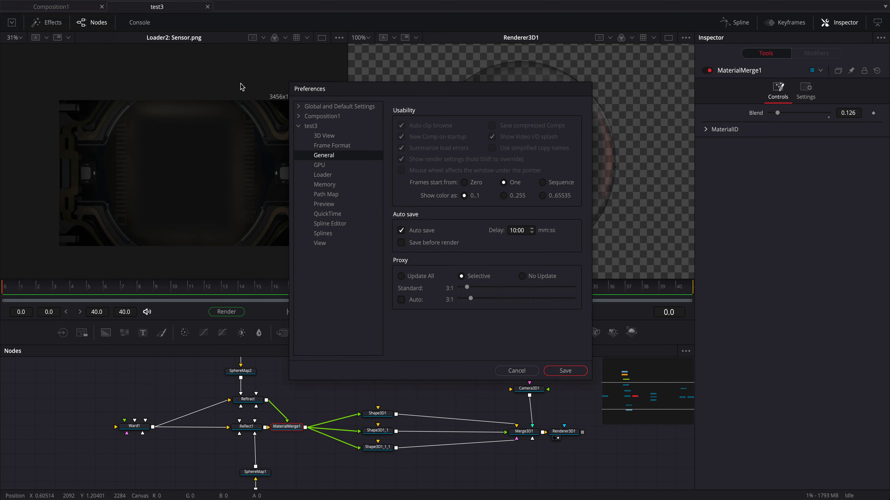
{"action": "left_click", "coordinate": [364, 146]}
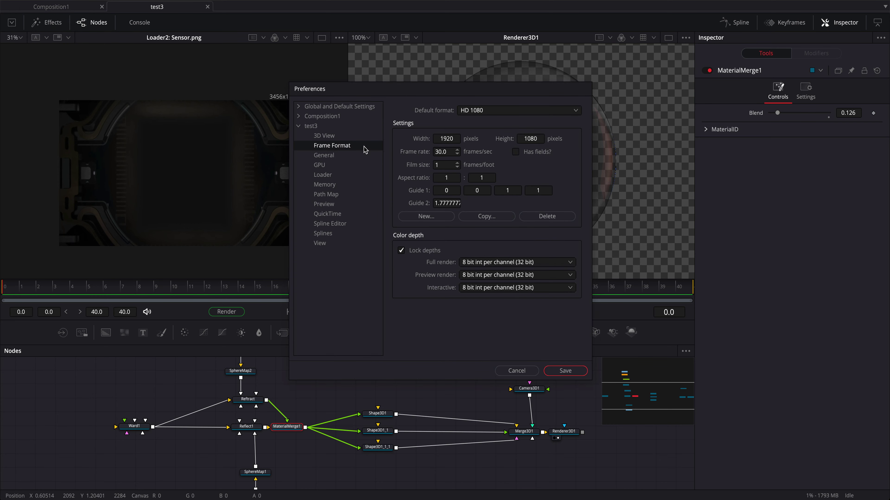
{"action": "left_click", "coordinate": [530, 267]}
{"action": "left_click", "coordinate": [529, 295]}
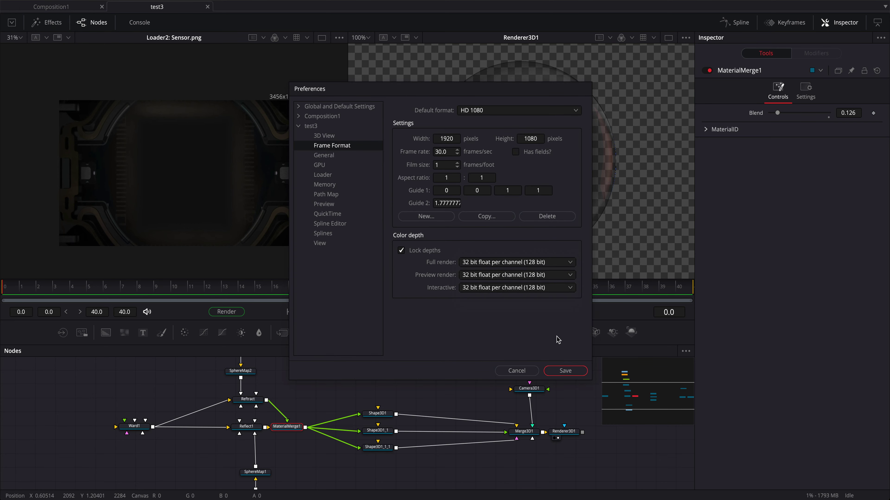
{"action": "left_click", "coordinate": [562, 370]}
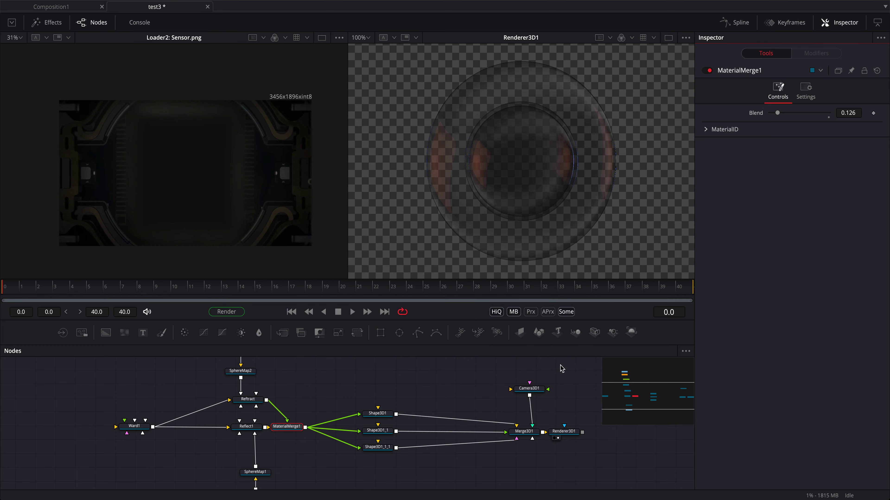
Show Merge3D1 in the first viewer in place of Sensor.png and save the composition
{"action": "left_click_drag", "start_coordinate": [440, 384], "coordinate": [369, 377]}
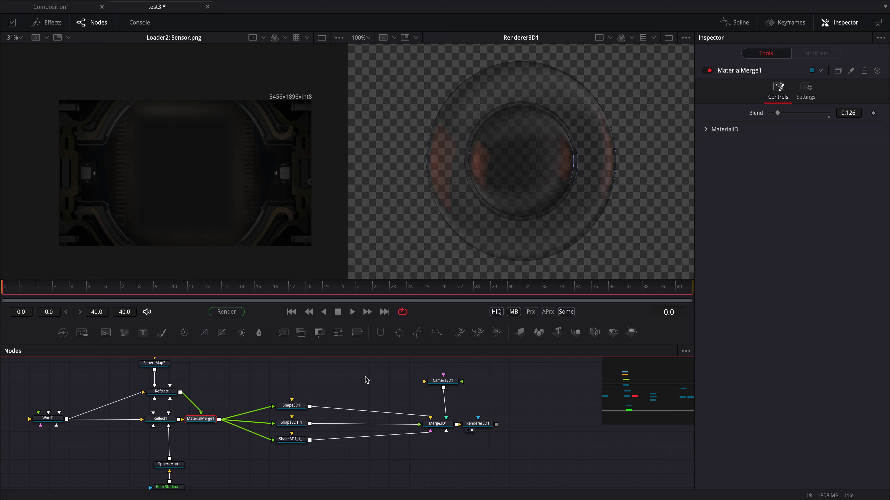
{"action": "left_click", "coordinate": [443, 426]}
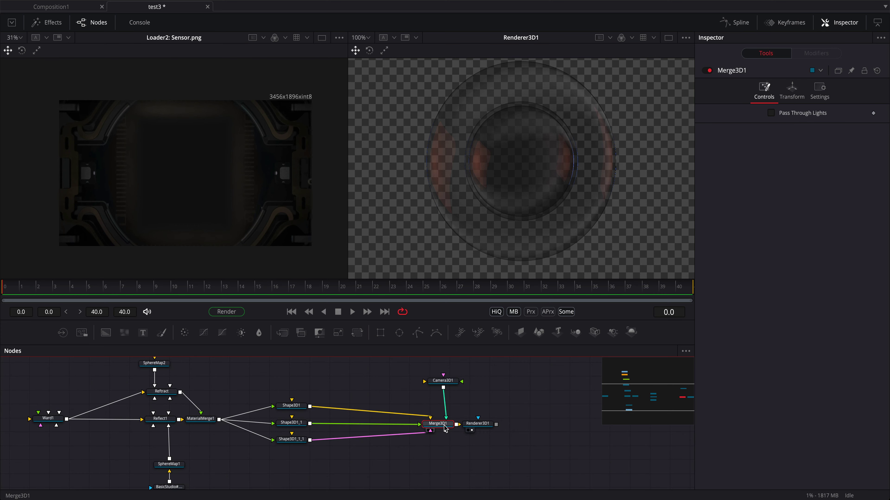
{"action": "key", "text": "1"}
{"action": "key", "text": "ctrl+s"}
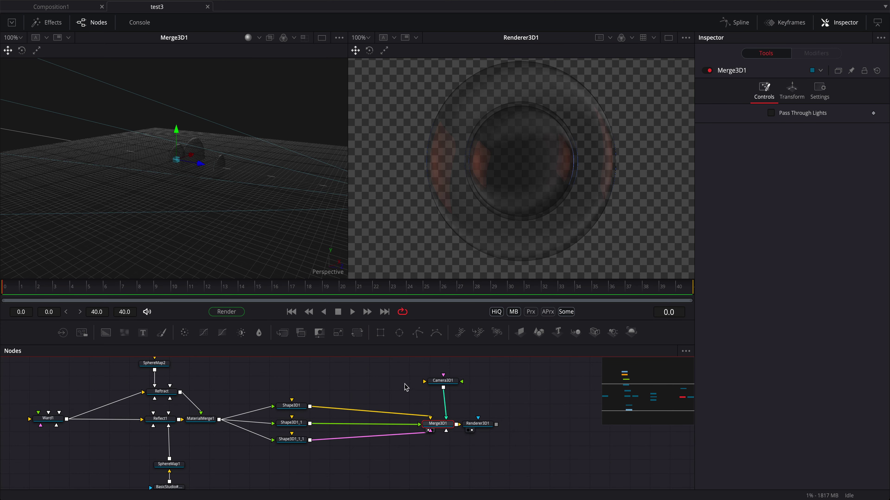
Insert a SoftClip node between Shape3D1 and Merge3D1
{"action": "left_click_drag", "start_coordinate": [396, 386], "coordinate": [374, 382]}
{"action": "left_click", "coordinate": [357, 384]}
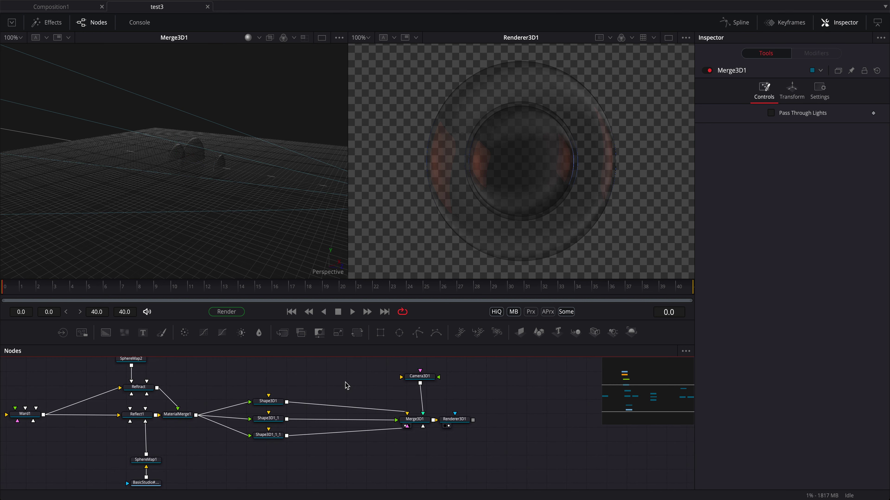
{"action": "left_click", "coordinate": [268, 401]}
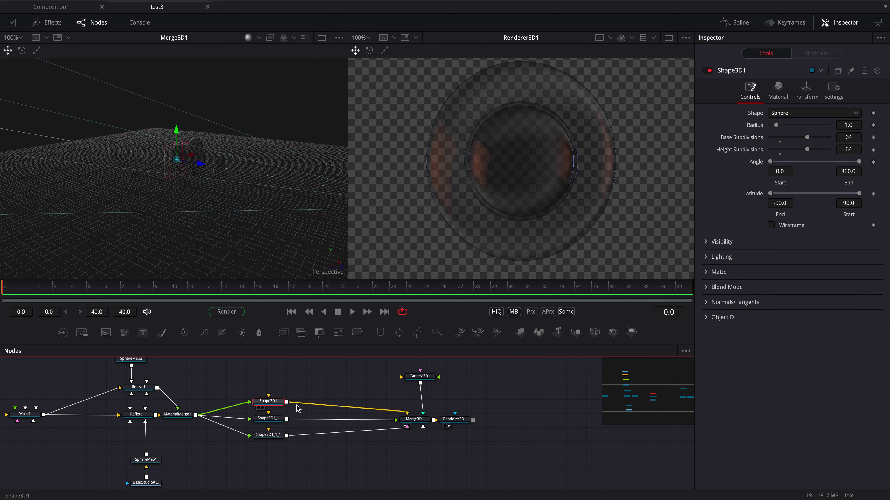
{"action": "key", "text": "shift+space"}
{"action": "type", "text": "colorcli"}
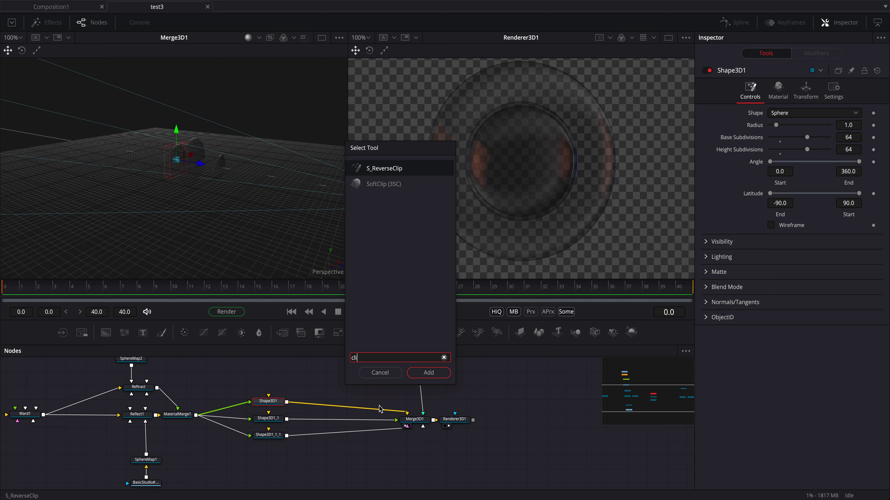
{"action": "type", "text": "p"}
{"action": "left_click", "coordinate": [402, 190]}
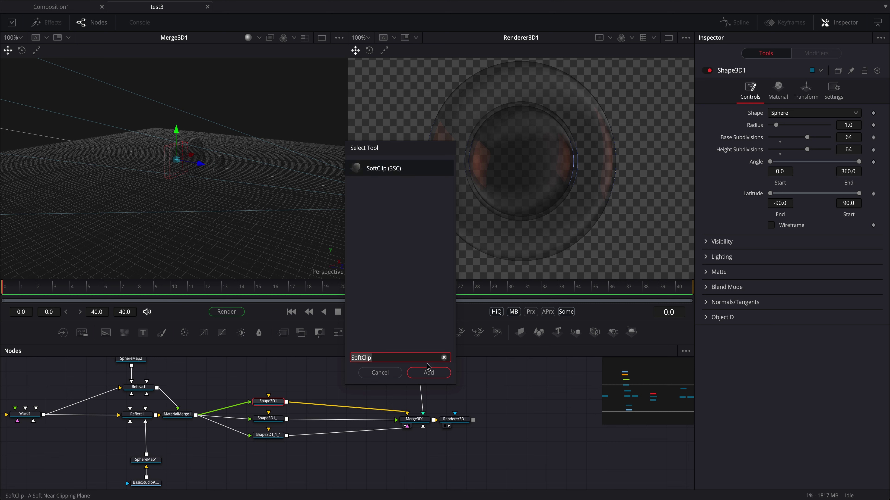
{"action": "left_click", "coordinate": [428, 373]}
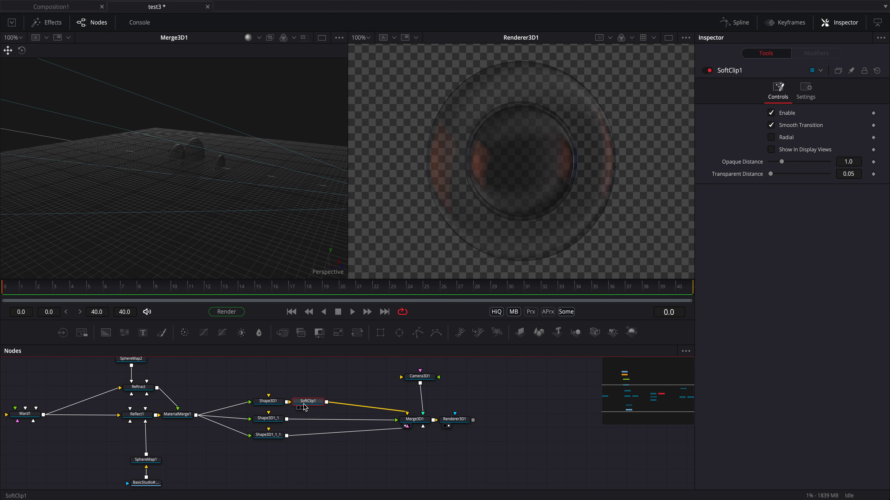
Insert copies of SoftClip1 after Shape3D1_1 and after Shape3D1_1_1
{"action": "key", "text": "ctrl+c"}
{"action": "left_click", "coordinate": [270, 419]}
{"action": "key", "text": "ctrl+v"}
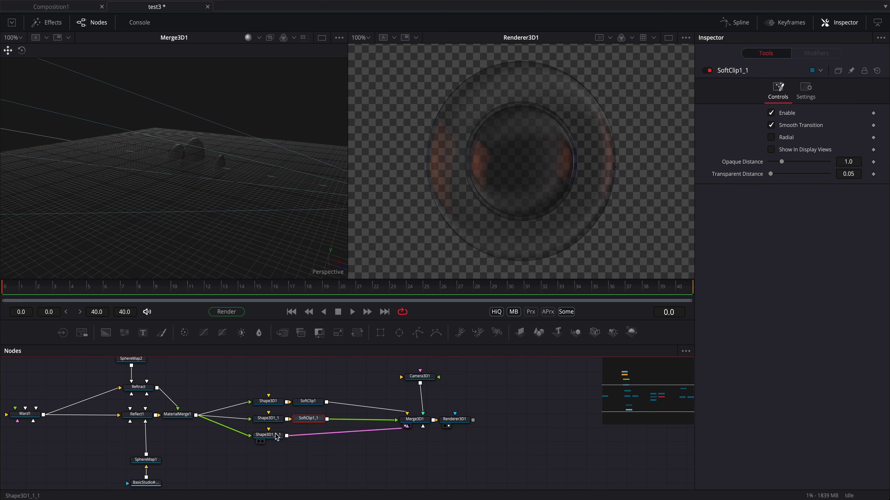
{"action": "left_click", "coordinate": [275, 436]}
{"action": "key", "text": "ctrl+v"}
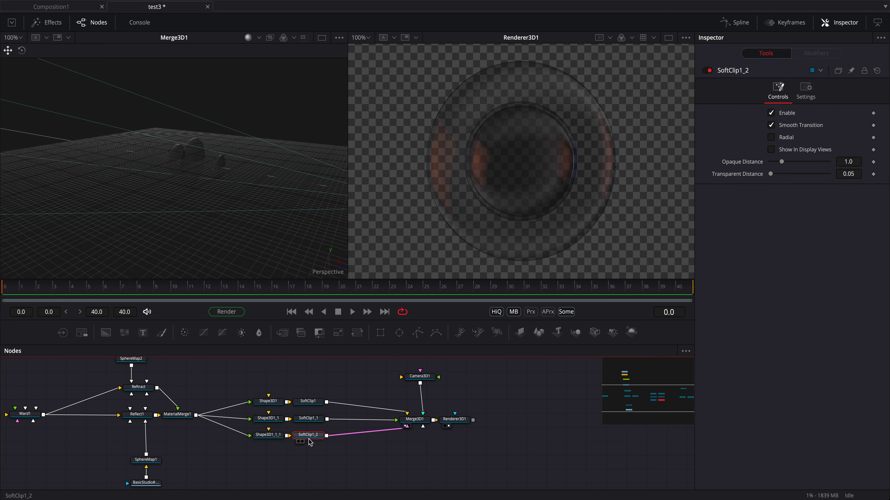
Set the Transparent Distance of SoftClip1 to 2.0
{"action": "left_click", "coordinate": [320, 406]}
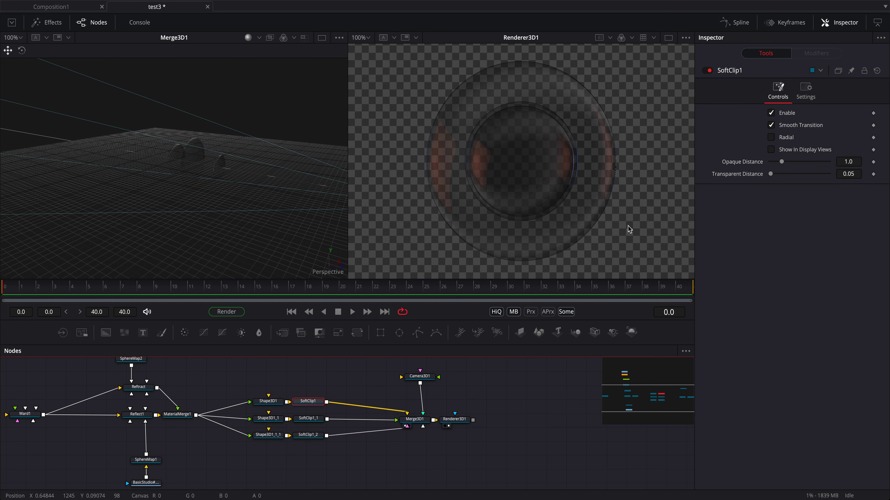
{"action": "left_click", "coordinate": [851, 174]}
{"action": "type", "text": "2"}
{"action": "key", "text": "Return"}
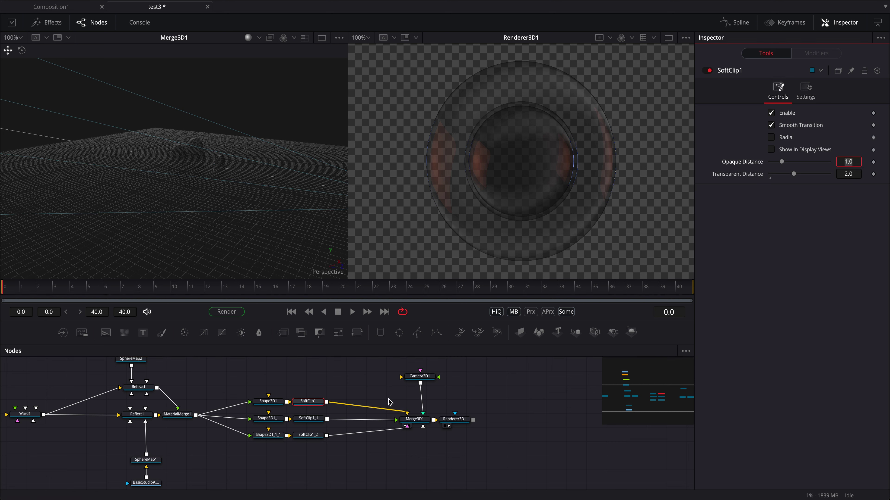
Set the Transparent Distance of SoftClip1_1 to 2.0
{"action": "left_click", "coordinate": [308, 418]}
{"action": "left_click", "coordinate": [848, 174]}
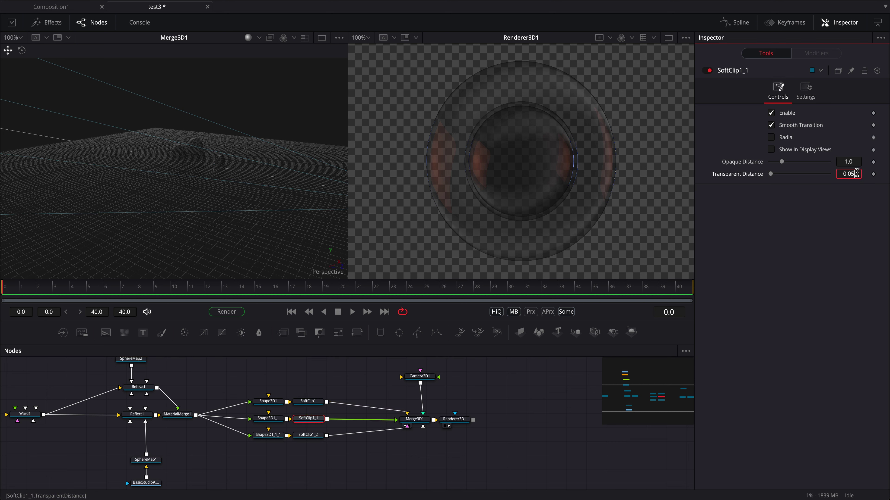
{"action": "type", "text": "2"}
{"action": "key", "text": "Return"}
Set the Transparent Distance of SoftClip1_2 to 2.0
{"action": "left_click", "coordinate": [310, 436]}
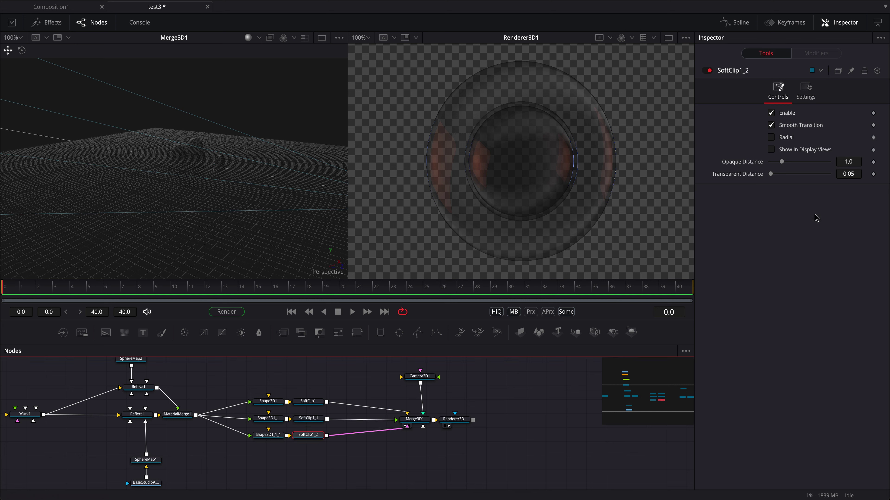
{"action": "left_click", "coordinate": [854, 175]}
{"action": "type", "text": "2"}
{"action": "key", "text": "Return"}
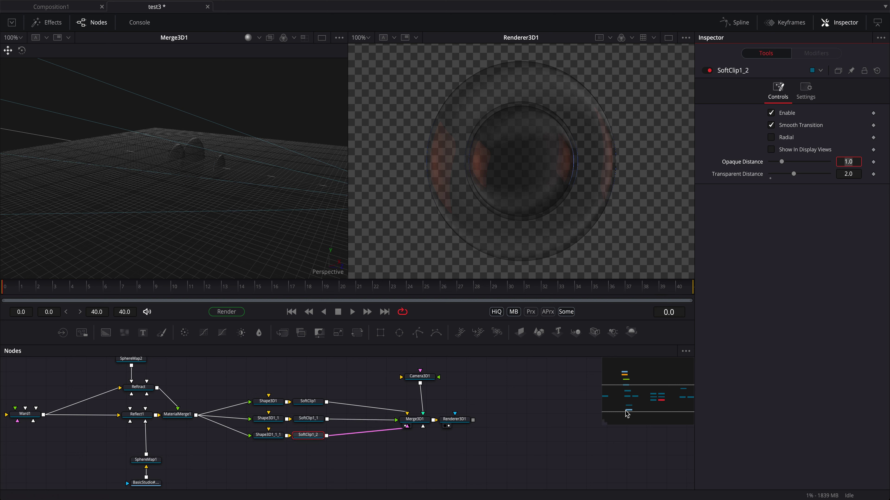
Set the Z translation of Camera3D1 to 15.17 and save the composition
{"action": "left_click", "coordinate": [416, 379]}
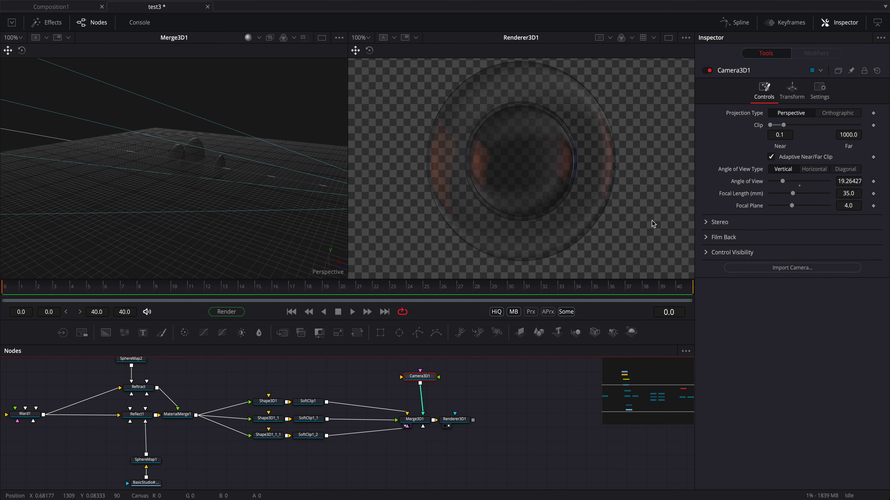
{"action": "left_click", "coordinate": [792, 92]}
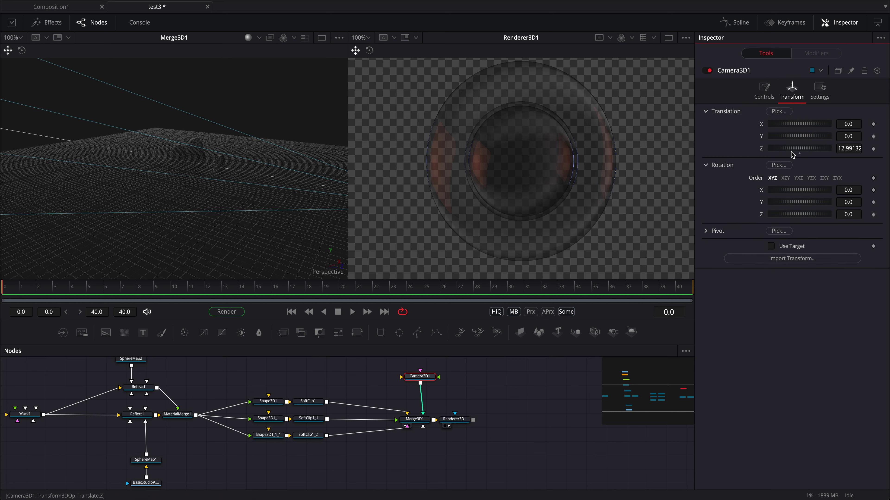
{"action": "mouse_move", "coordinate": [797, 154]}
{"action": "left_mouse_down"}
{"action": "mouse_move", "coordinate": [754, 162]}
{"action": "mouse_move", "coordinate": [803, 166]}
{"action": "left_mouse_up"}
{"action": "key", "text": "ctrl+s"}
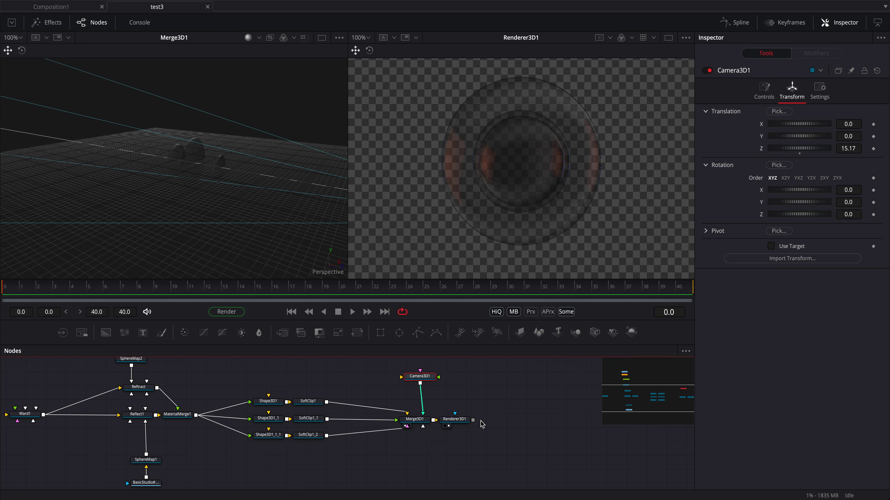
Add a separate black Background node and place it below and beyond Renderer3D1 in the node graph
{"action": "left_click", "coordinate": [509, 429]}
{"action": "key", "text": "shift+space"}
{"action": "type", "text": "blac"}
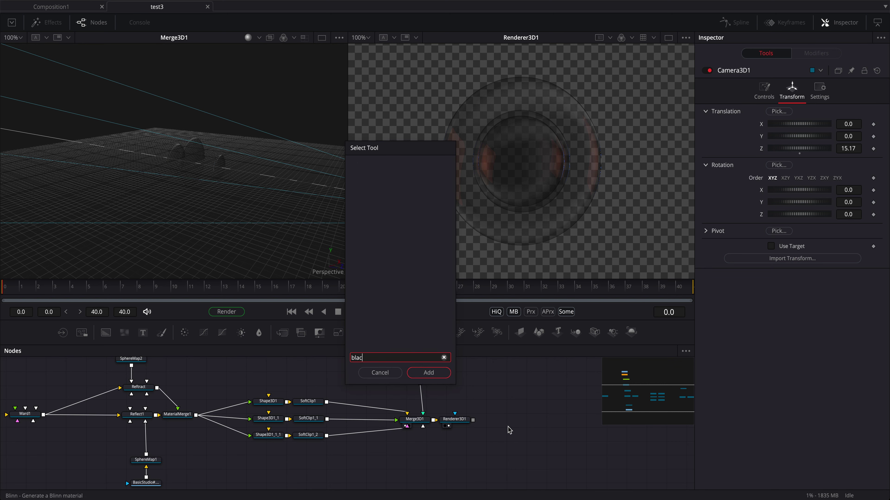
{"action": "key", "text": "BackSpace"}
{"action": "key", "text": "BackSpace"}
{"action": "type", "text": "ac"}
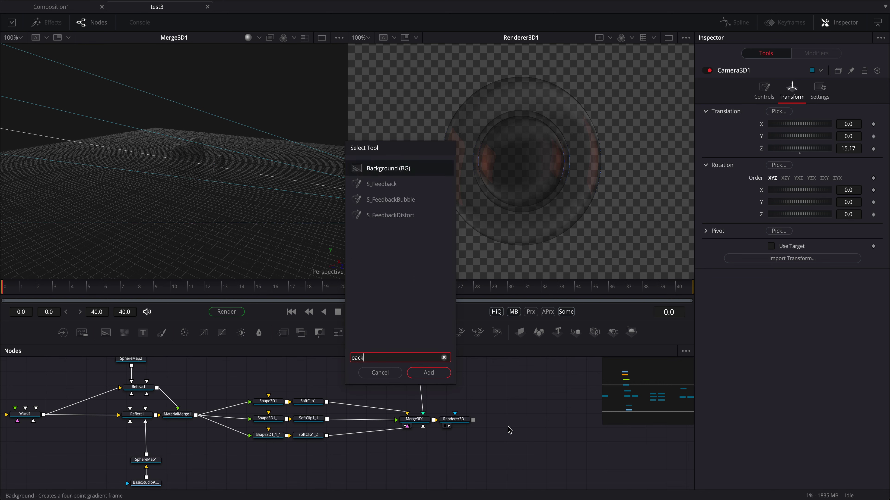
{"action": "key", "text": "Return"}
{"action": "left_click_drag", "start_coordinate": [508, 430], "coordinate": [507, 449]}
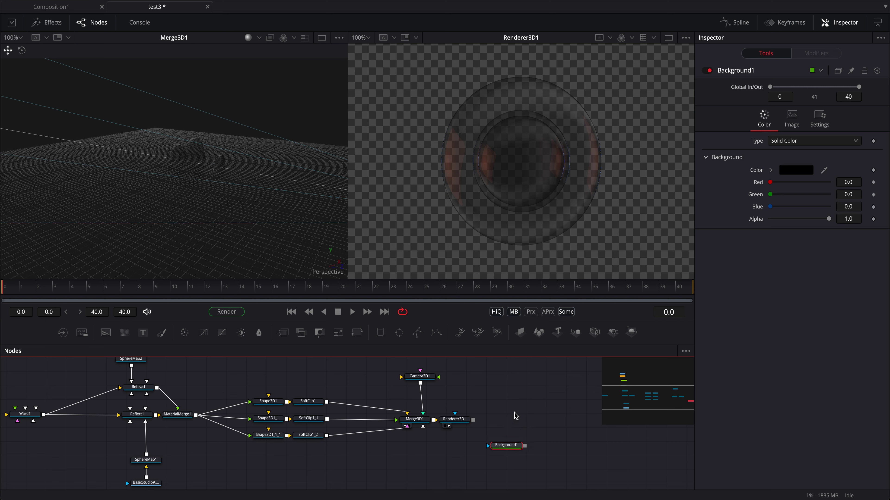
Add a Merge node after Renderer3D1, with the render as foreground and Background1 as background
{"action": "key", "text": "shift+space"}
{"action": "type", "text": "back"}
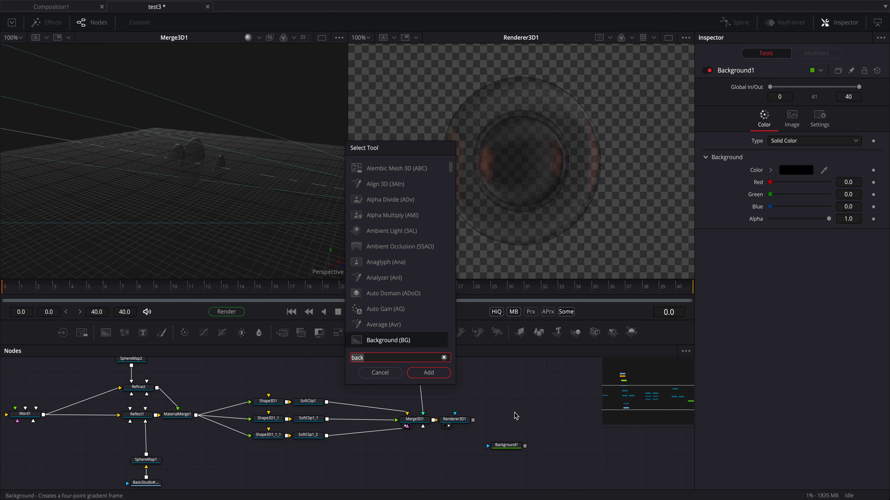
{"action": "type", "text": "merge"}
{"action": "key", "text": "Return"}
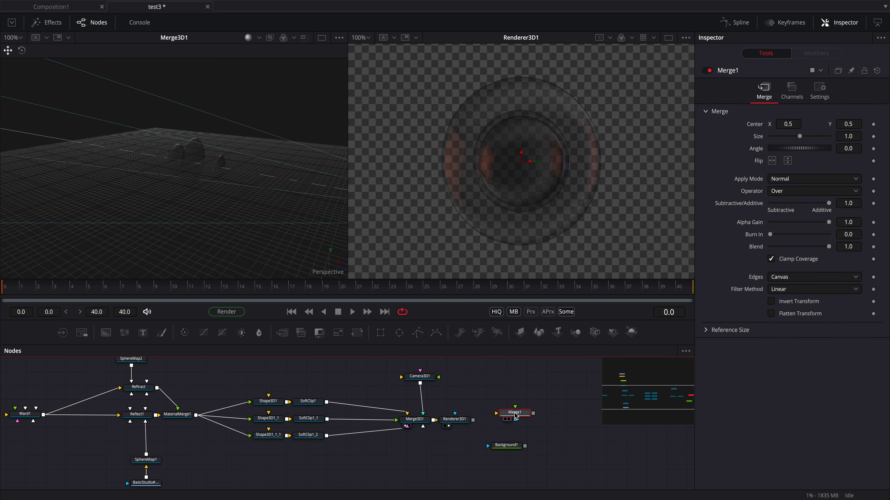
{"action": "left_click_drag", "start_coordinate": [525, 446], "coordinate": [512, 467]}
{"action": "left_click", "coordinate": [515, 420]}
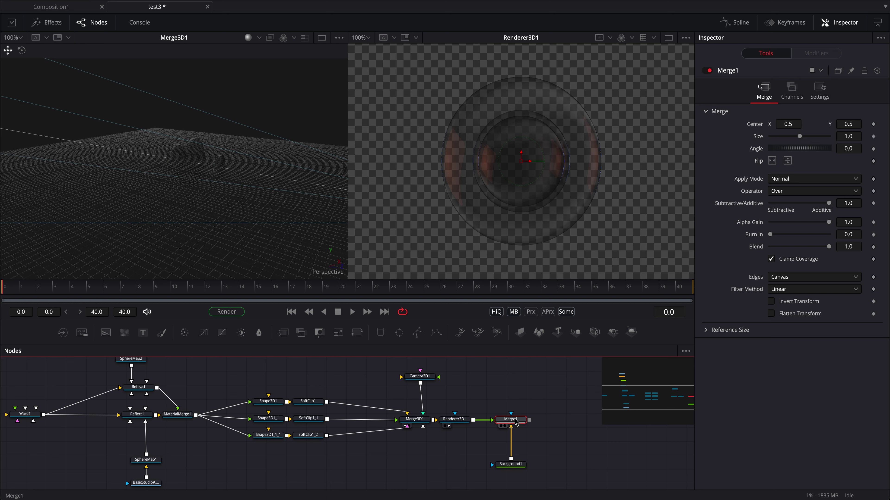
Show Merge1 in the second viewer and move Merge1 with Background1 farther away from Renderer3D1 in the node graph
{"action": "key", "text": "2"}
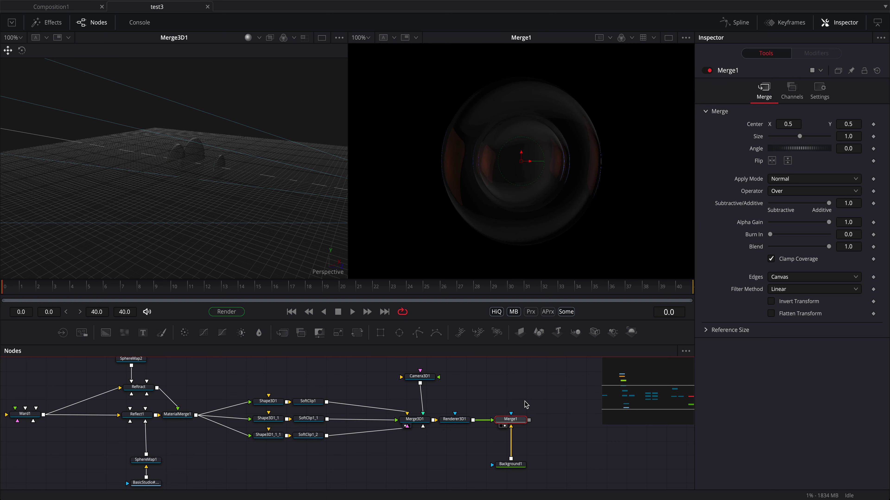
{"action": "left_click", "coordinate": [524, 405]}
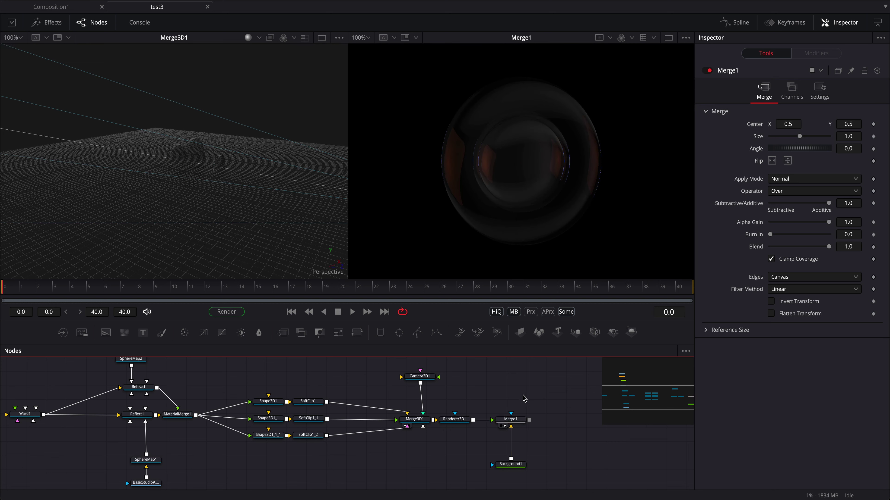
{"action": "left_click_drag", "start_coordinate": [497, 385], "coordinate": [575, 466]}
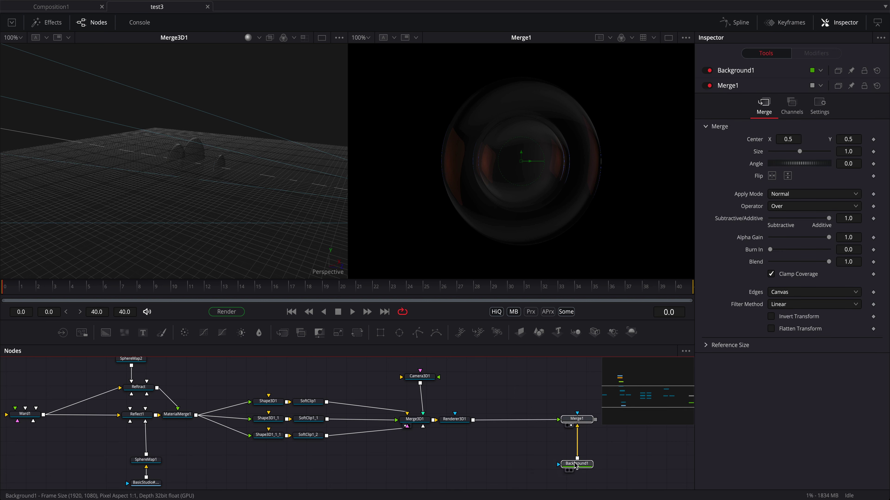
{"action": "left_click", "coordinate": [505, 471]}
Keyframe Camera3D1's Z translation at 15.17 on frame 0 and about 1.22 on frame 40, and preview the push-in
{"action": "left_click_drag", "start_coordinate": [425, 378], "coordinate": [426, 376]}
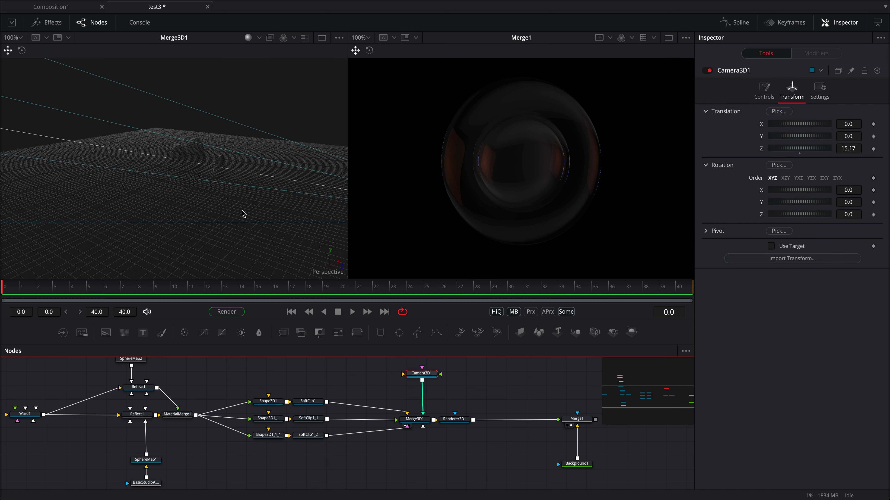
{"action": "scroll", "coordinate": [244, 214], "scroll_direction": "down", "scroll_amount": 6}
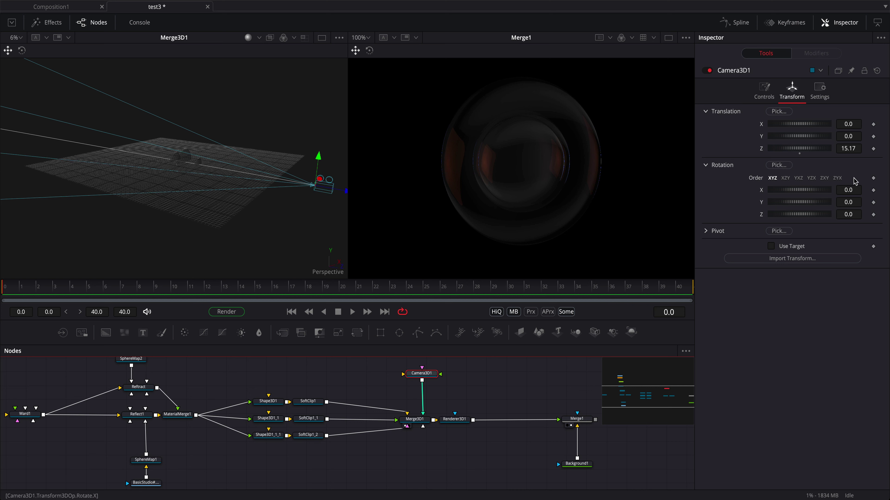
{"action": "left_click", "coordinate": [873, 149]}
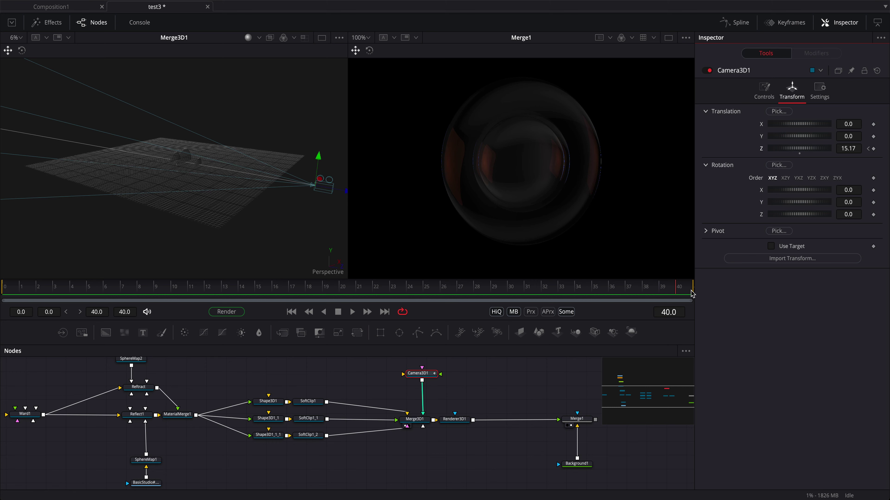
{"action": "left_click_drag", "start_coordinate": [345, 192], "coordinate": [215, 192]}
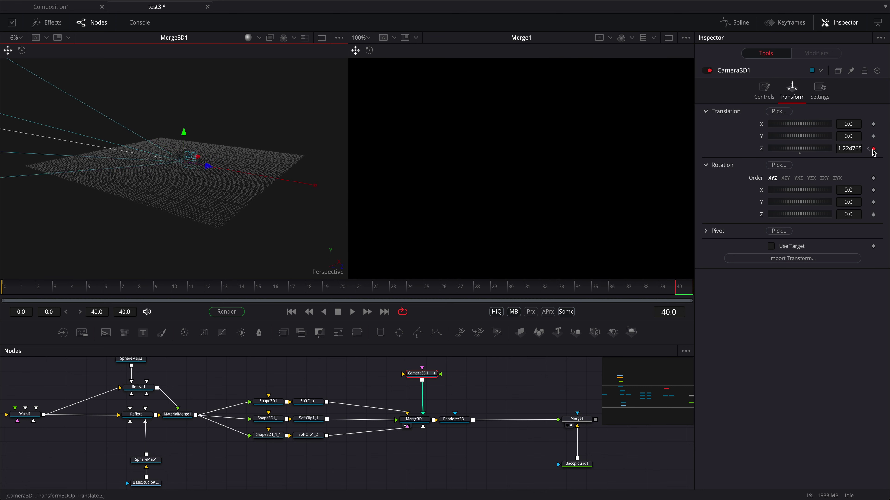
{"action": "left_click_drag", "start_coordinate": [578, 286], "coordinate": [361, 298]}
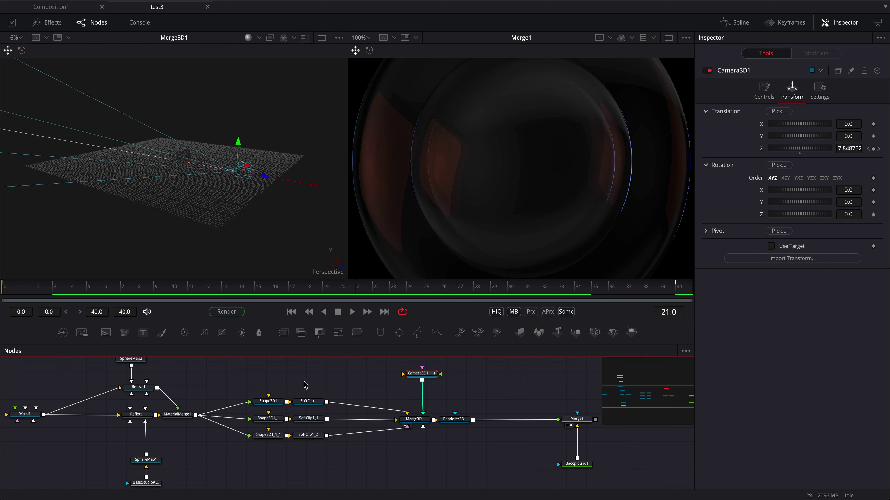
Insert a Blur node between the BasicStudio loader and SphereMap1 and set its Blur Size to 7.9
{"action": "scroll", "coordinate": [305, 383], "scroll_direction": "left", "scroll_amount": 10}
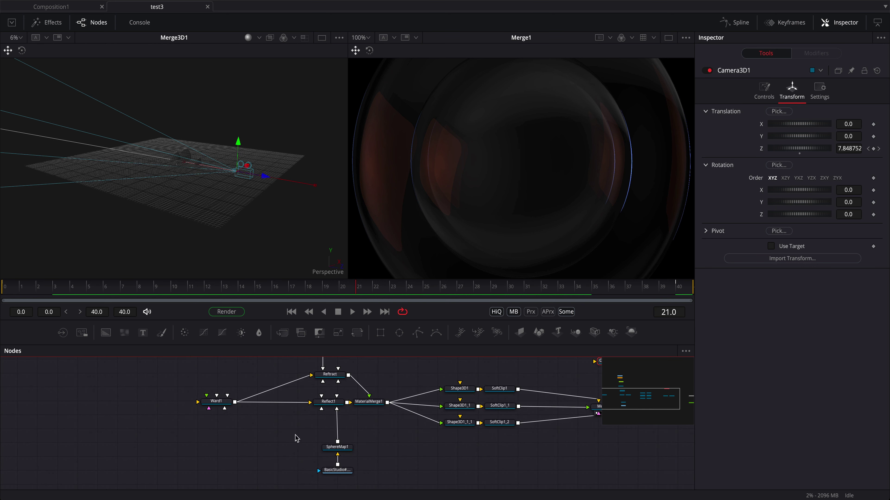
{"action": "left_click_drag", "start_coordinate": [296, 439], "coordinate": [354, 481]}
{"action": "mouse_move", "coordinate": [348, 443]}
{"action": "left_mouse_down"}
{"action": "mouse_move", "coordinate": [348, 454]}
{"action": "mouse_move", "coordinate": [348, 432]}
{"action": "left_mouse_up"}
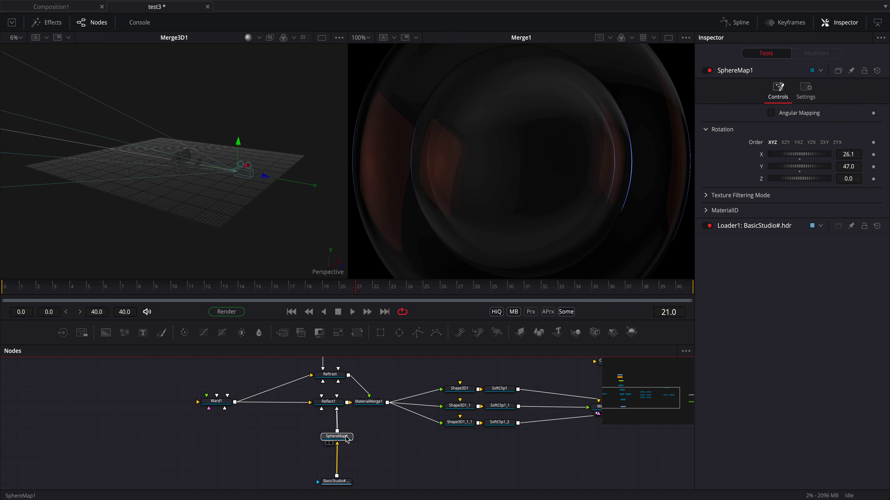
{"action": "left_click", "coordinate": [336, 481]}
{"action": "scroll", "coordinate": [374, 461], "scroll_direction": "down", "scroll_amount": 2}
{"action": "key", "text": "shift+space"}
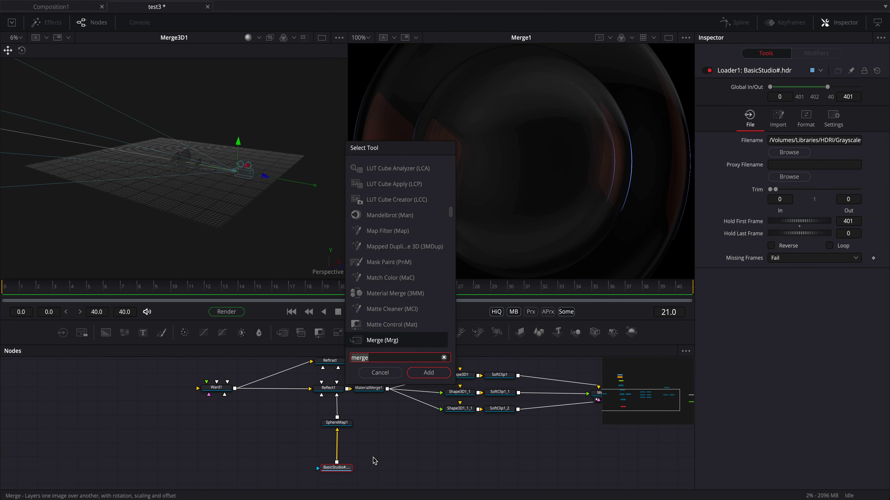
{"action": "type", "text": "blu"}
{"action": "key", "text": "Return"}
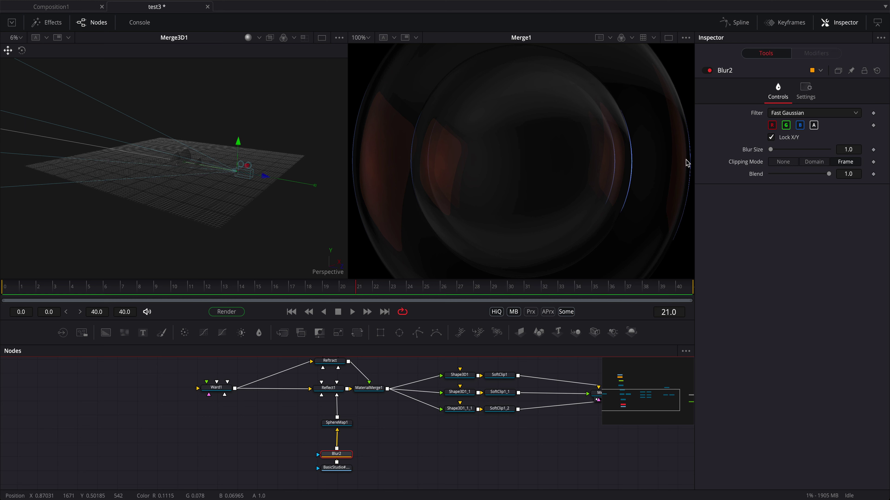
{"action": "left_click_drag", "start_coordinate": [772, 150], "coordinate": [774, 151]}
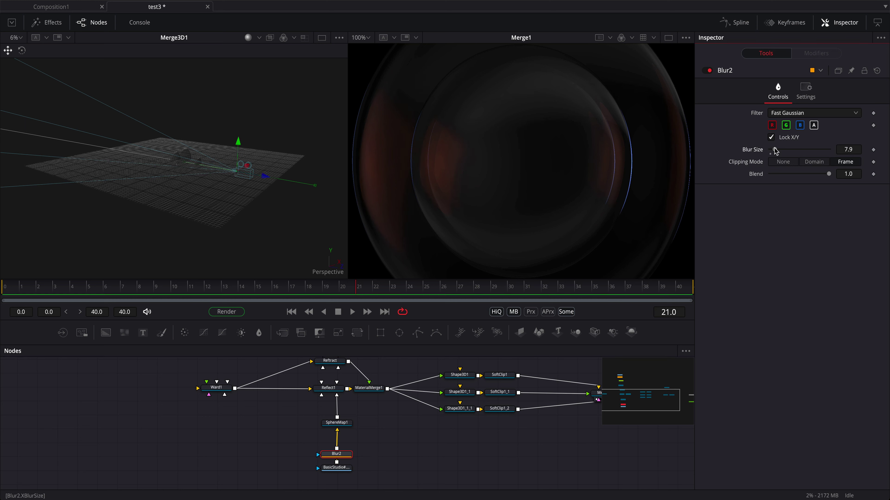
Add a Color Corrector between Blur2 and SphereMap1 and move it with the blur and loader farther from SphereMap1
{"action": "key", "text": "shift+space"}
{"action": "type", "text": "blu"}
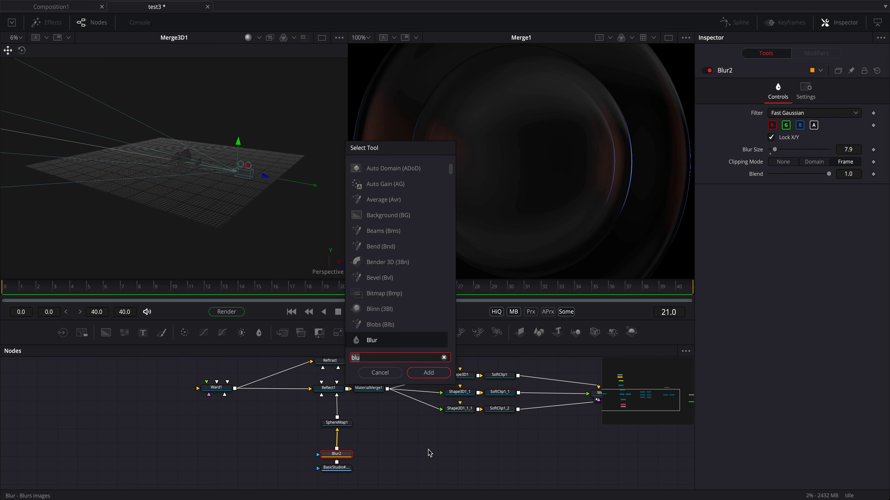
{"action": "type", "text": "colo"}
{"action": "key", "text": "Down"}
{"action": "key", "text": "Return"}
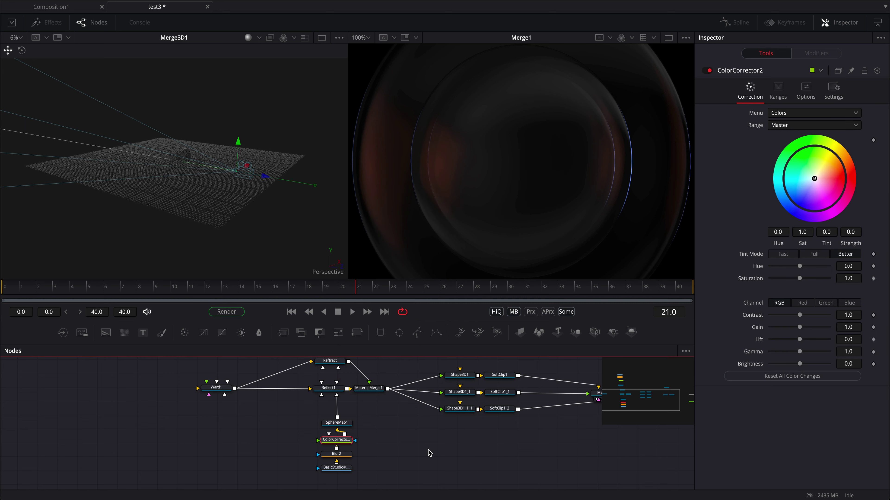
{"action": "left_click_drag", "start_coordinate": [279, 438], "coordinate": [357, 483]}
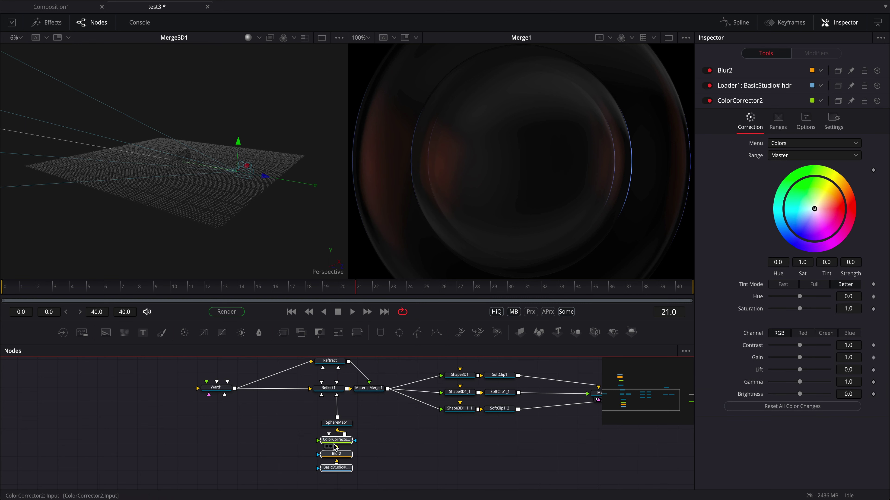
{"action": "left_click_drag", "start_coordinate": [335, 441], "coordinate": [329, 455]}
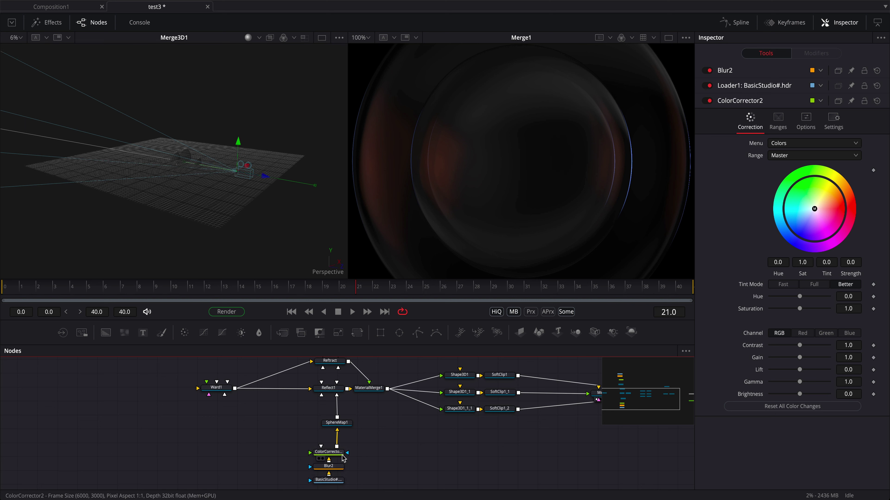
Set ColorCorrector2's saturation to 0.44, gain to 1.44 and gamma to 0.84, save the composition and preview earlier frames
{"action": "left_click", "coordinate": [337, 453]}
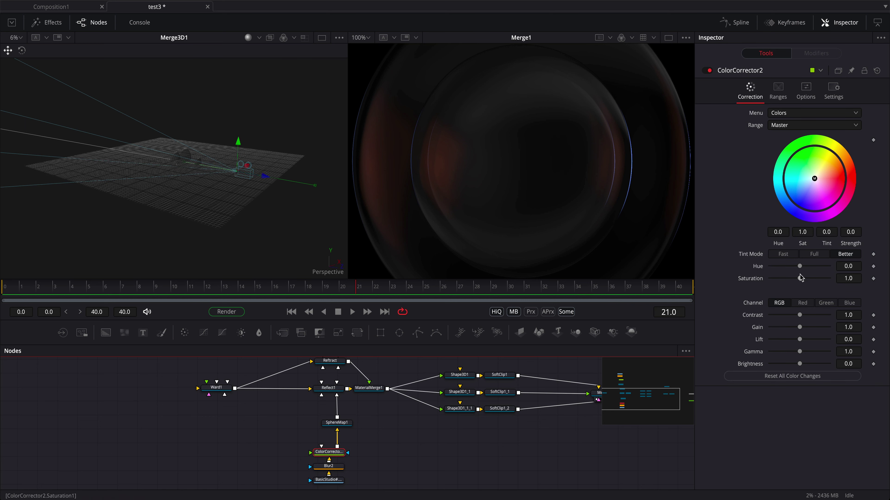
{"action": "left_click_drag", "start_coordinate": [799, 279], "coordinate": [783, 279]}
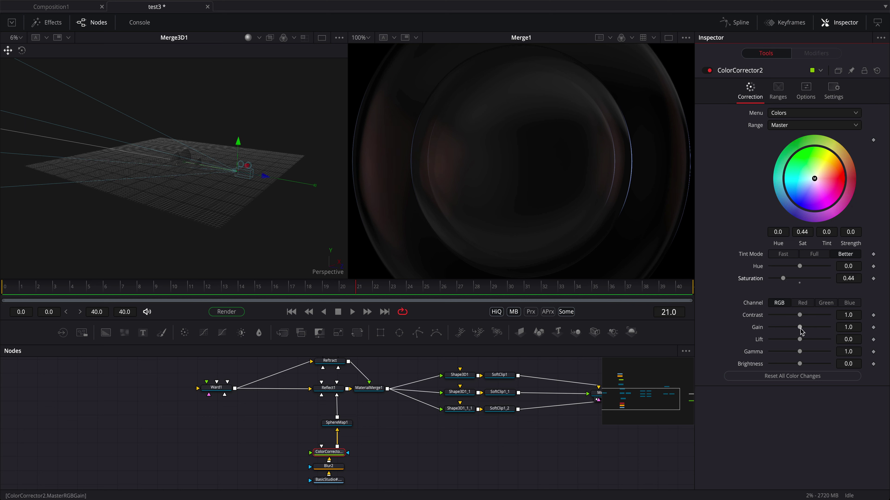
{"action": "left_click_drag", "start_coordinate": [799, 327], "coordinate": [795, 355]}
{"action": "key", "text": "ctrl+s"}
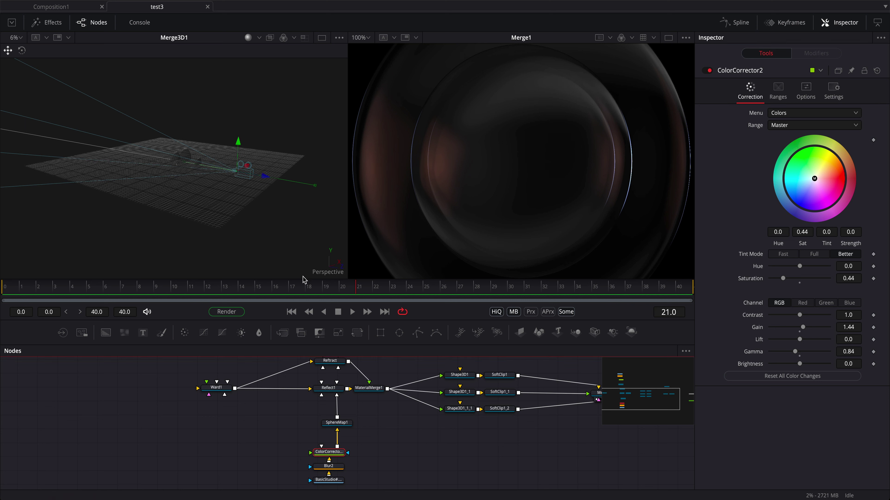
{"action": "left_click_drag", "start_coordinate": [265, 286], "coordinate": [64, 298]}
Try enabling lighting on Renderer3D1 and look through its output channels
{"action": "left_click_drag", "start_coordinate": [562, 453], "coordinate": [238, 466]}
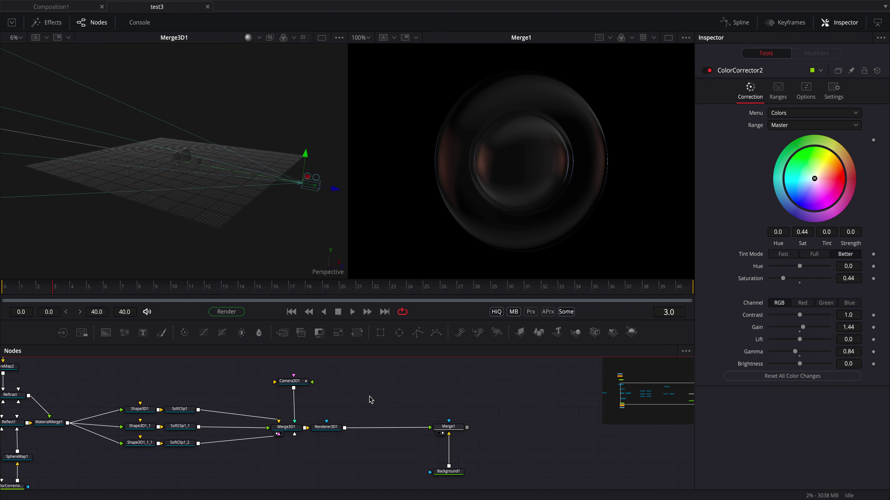
{"action": "left_click", "coordinate": [337, 428]}
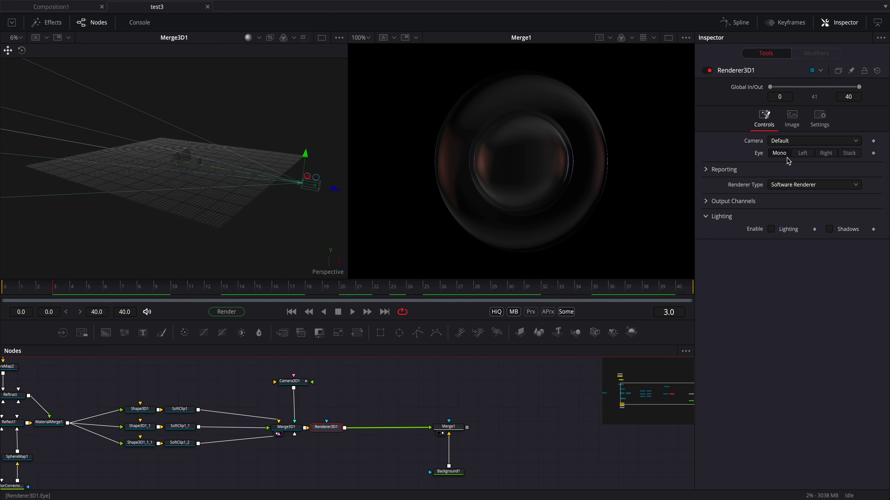
{"action": "left_click", "coordinate": [705, 217]}
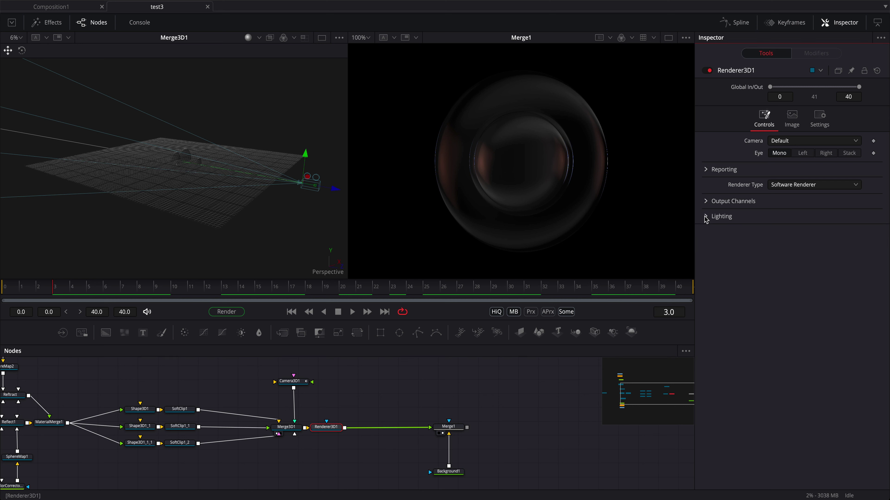
{"action": "left_click", "coordinate": [705, 217]}
{"action": "left_click", "coordinate": [771, 230]}
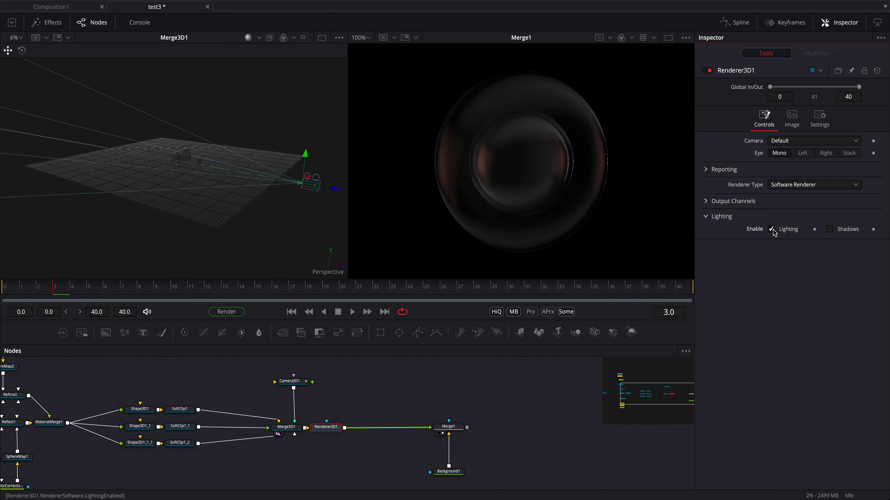
{"action": "left_click", "coordinate": [706, 202]}
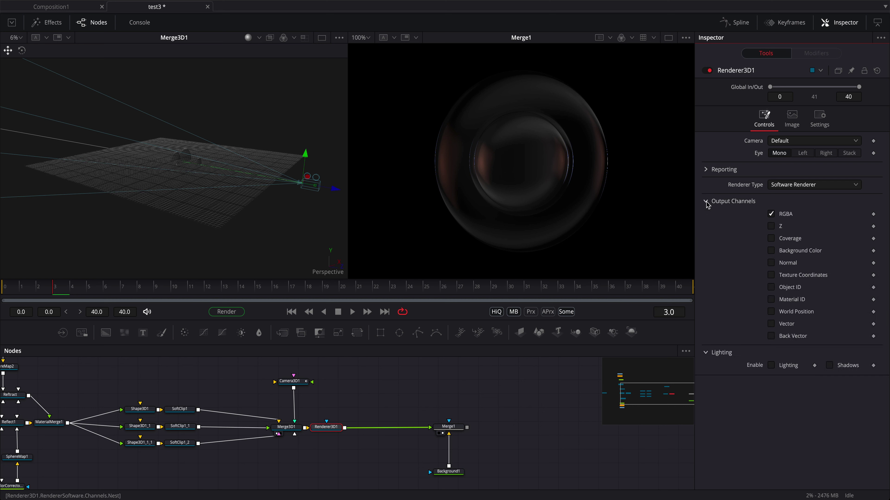
{"action": "left_click", "coordinate": [707, 201]}
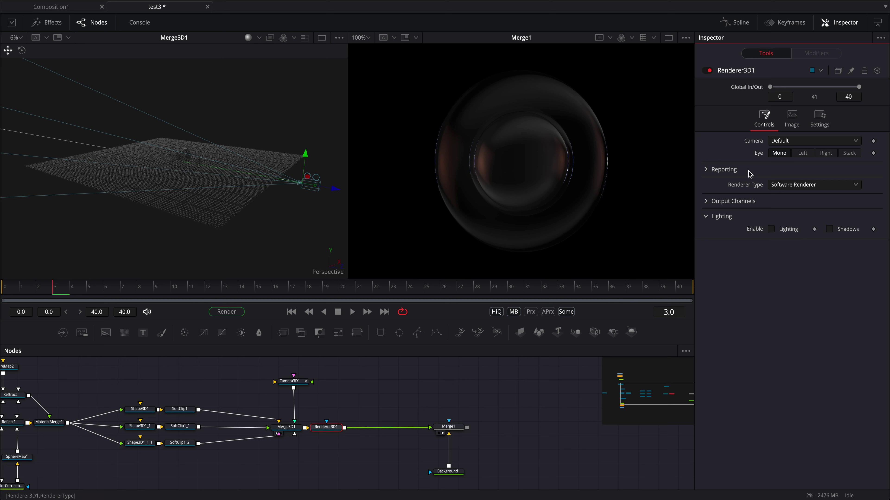
Turn on motion blur for Renderer3D1 and preview it on frames 15, 21 and 25
{"action": "left_click", "coordinate": [796, 128]}
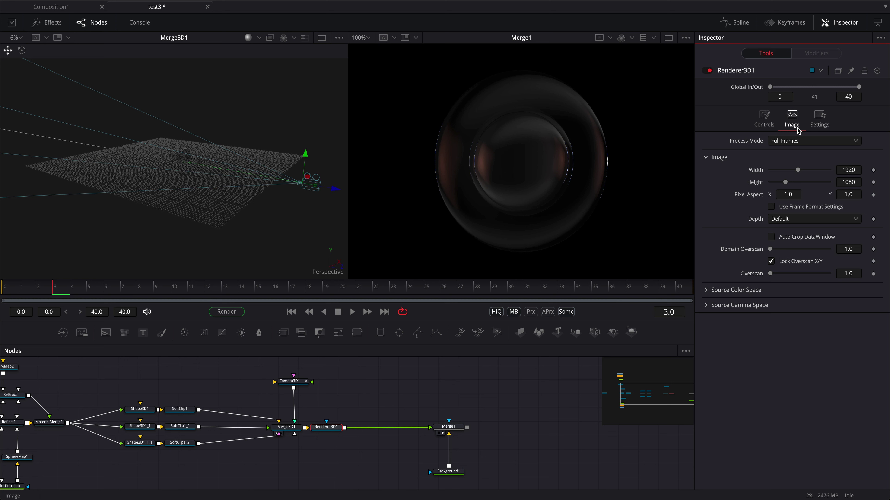
{"action": "left_click", "coordinate": [819, 121]}
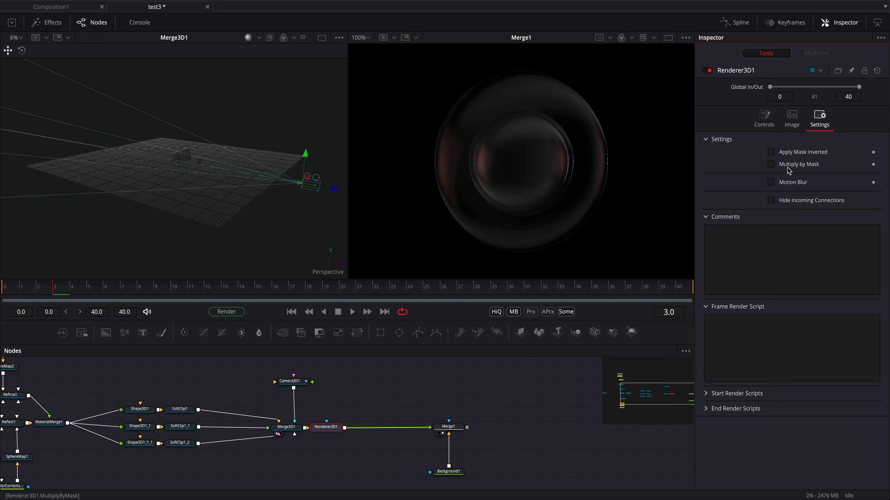
{"action": "left_click", "coordinate": [783, 182]}
{"action": "left_click", "coordinate": [263, 288]}
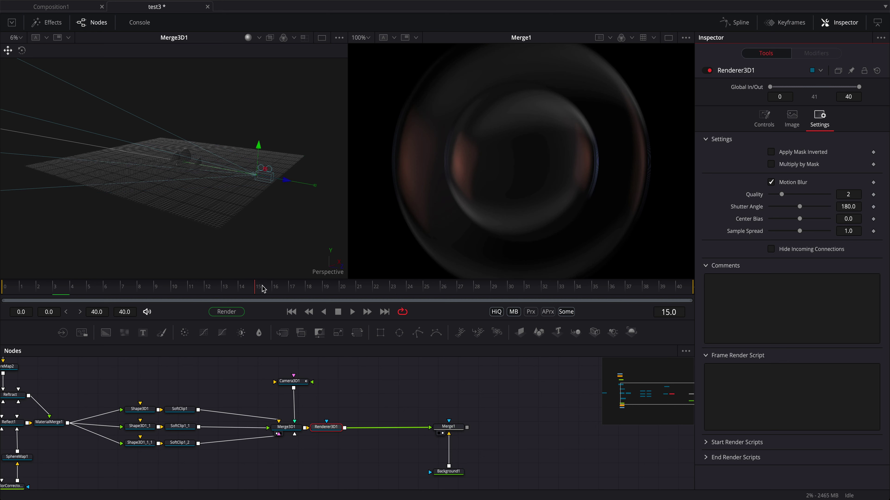
{"action": "left_click", "coordinate": [368, 288]}
{"action": "left_click", "coordinate": [426, 289]}
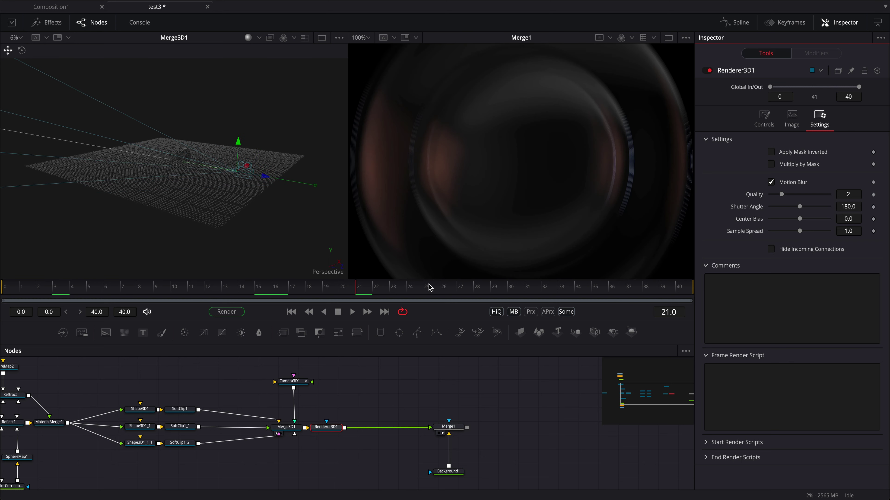
Set Renderer3D1's motion blur quality to 8 and check the blur on frames 31 and 9
{"action": "left_click", "coordinate": [856, 195]}
{"action": "type", "text": "8"}
{"action": "key", "text": "Tab"}
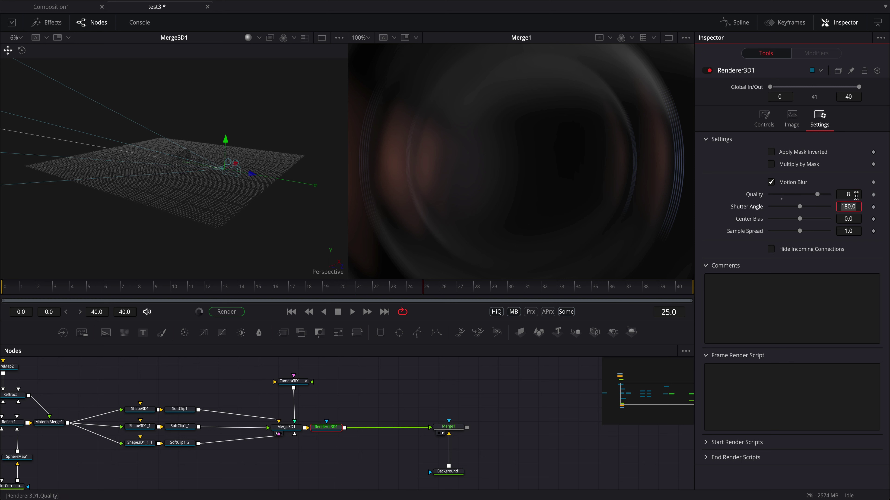
{"action": "left_click", "coordinate": [538, 286]}
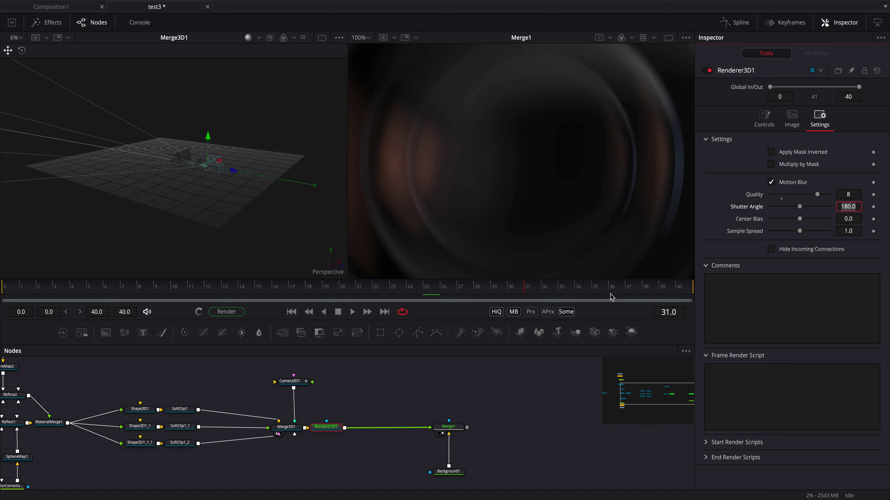
{"action": "left_click", "coordinate": [163, 284]}
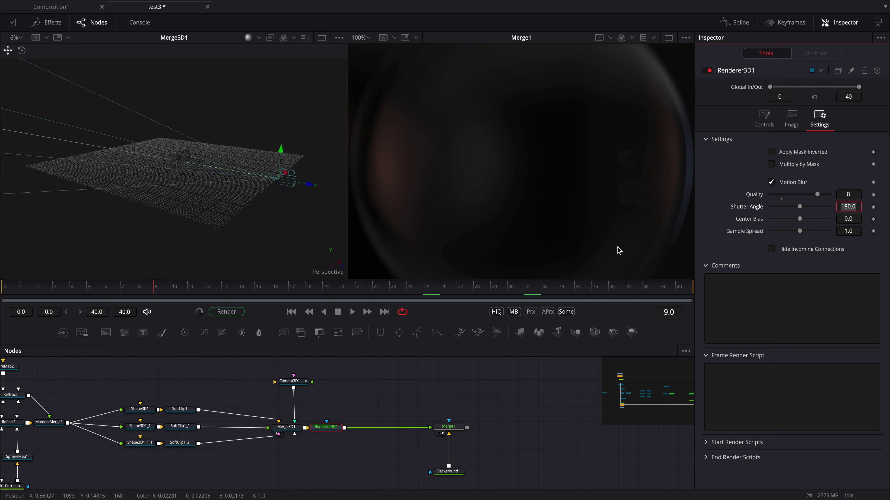
Turn off motion blur on Renderer3D1 and save the composition
{"action": "left_click", "coordinate": [773, 182]}
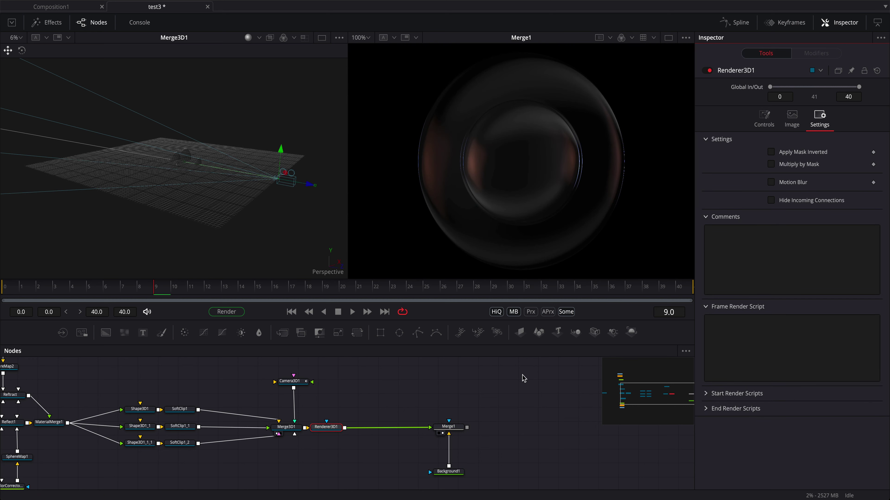
{"action": "key", "text": "ctrl+s"}
{"action": "left_click_drag", "start_coordinate": [371, 393], "coordinate": [431, 390]}
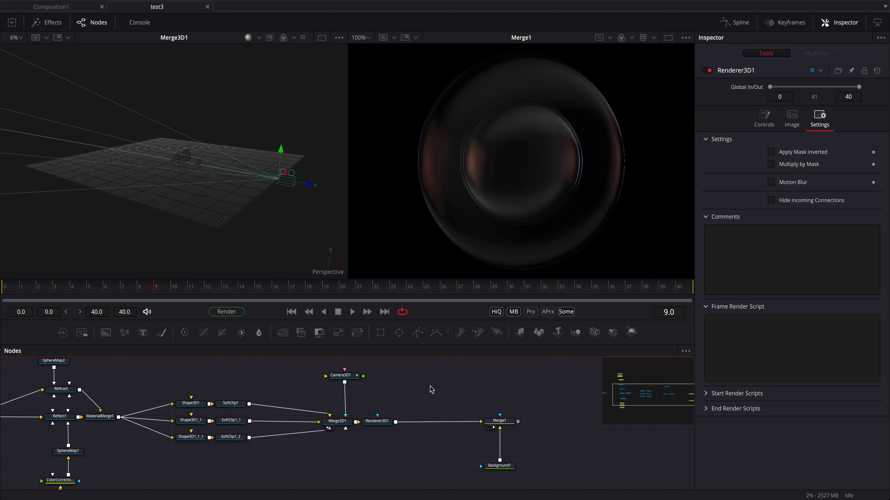
Add a Channel Shifter node between Renderer3D1 and Merge1
{"action": "key", "text": "shift+space"}
{"action": "type", "text": "colo"}
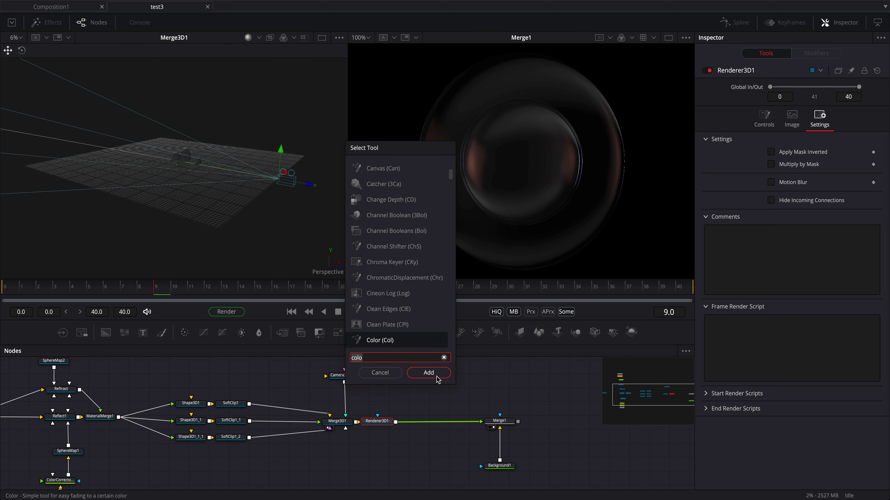
{"action": "type", "text": "shift"}
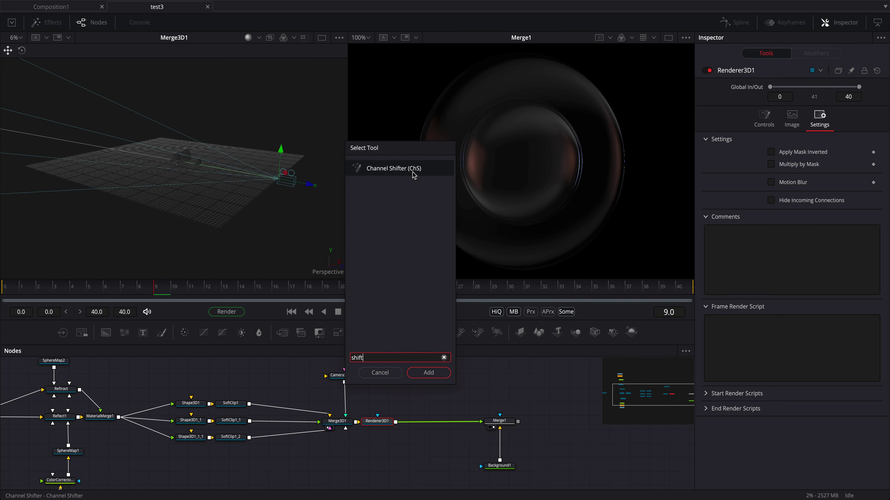
{"action": "left_click", "coordinate": [412, 172]}
{"action": "left_click", "coordinate": [428, 373]}
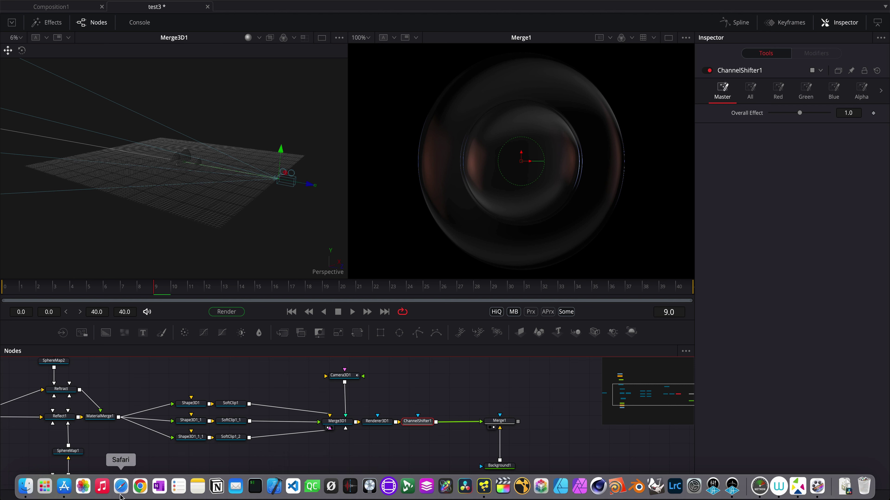
Switch to Safari to view the Krokodove Fusion tools website, and return to Fusion
{"action": "left_click", "coordinate": [121, 489]}
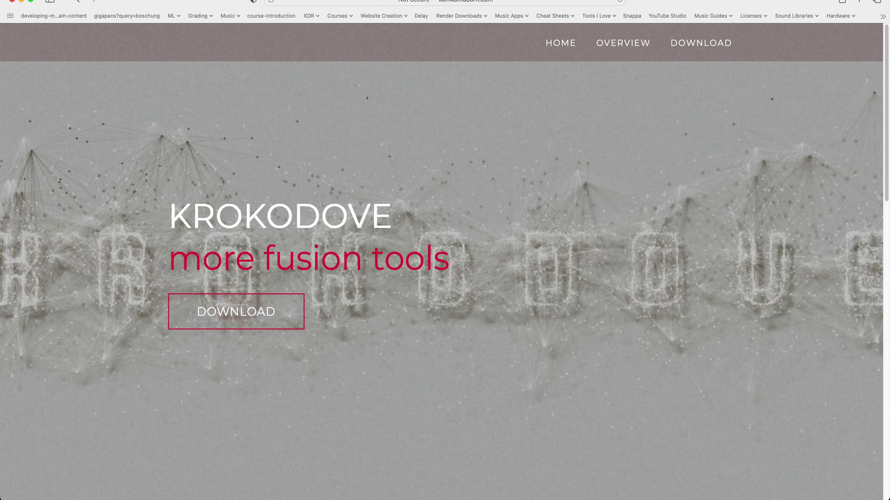
{"action": "left_click", "coordinate": [13, 1]}
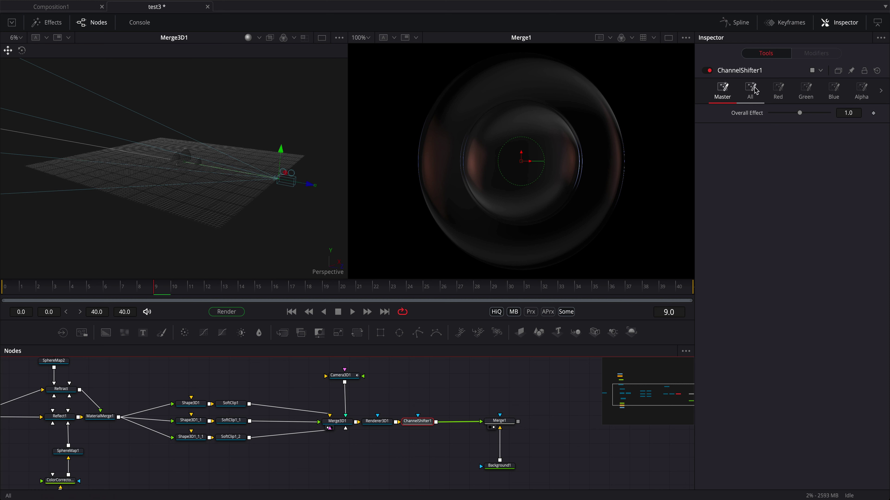
Compare ChannelShifter1's own output with the Merge1 result in the image viewer
{"action": "left_click", "coordinate": [777, 90]}
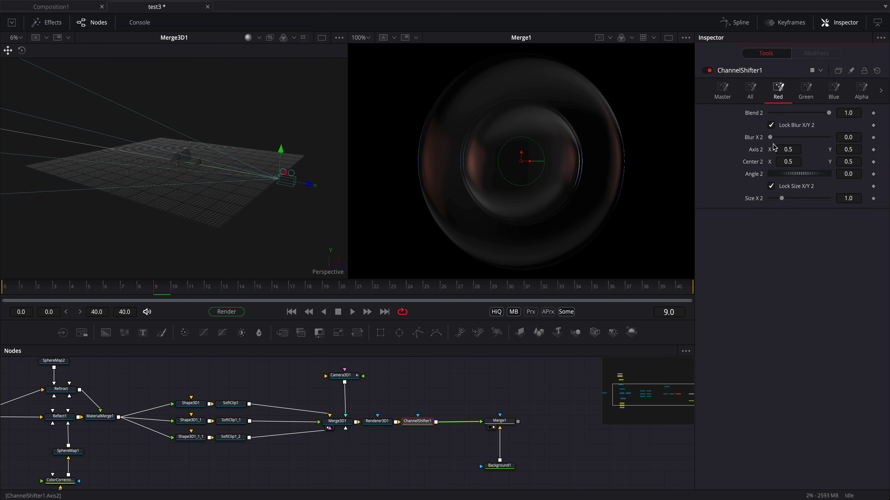
{"action": "key", "text": "2"}
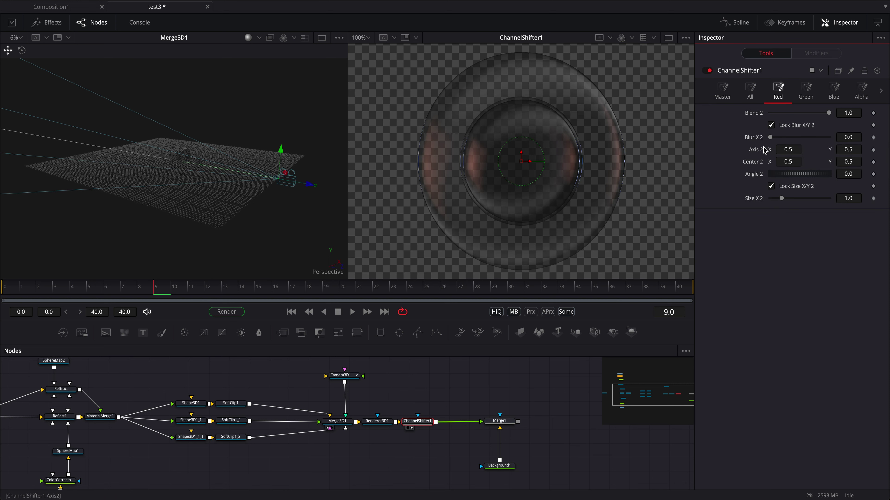
{"action": "left_click", "coordinate": [499, 421]}
{"action": "key", "text": "2"}
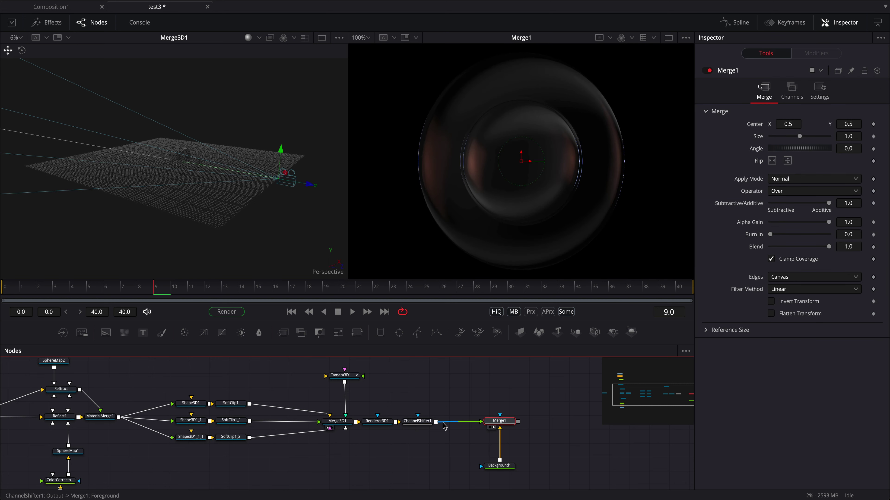
Shift the red channel's center in ChannelShifter1 to X 0.497 and Y 0.509
{"action": "left_click", "coordinate": [425, 425]}
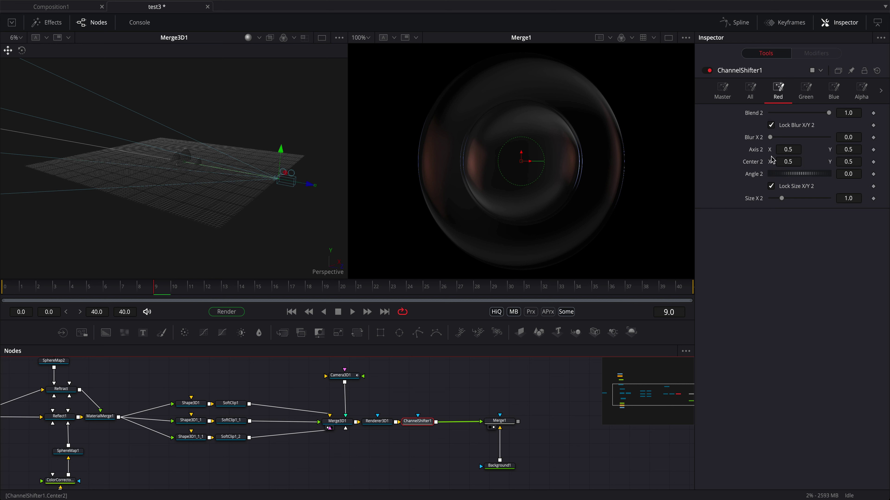
{"action": "left_click_drag", "start_coordinate": [788, 162], "coordinate": [787, 163]}
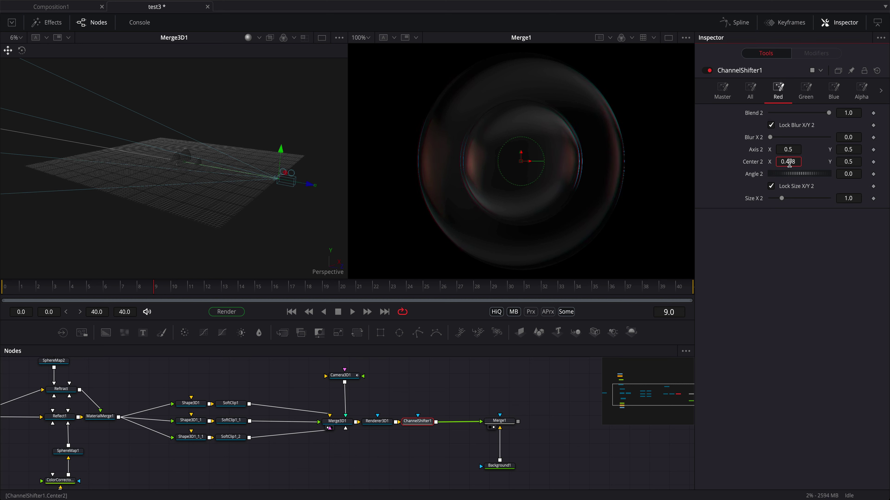
{"action": "left_click_drag", "start_coordinate": [851, 161], "coordinate": [854, 162]}
Shift the green channel's center to X 0.496, Y 0.496 and the blue channel's center to X 0.498, Y 0.501
{"action": "left_click", "coordinate": [810, 100]}
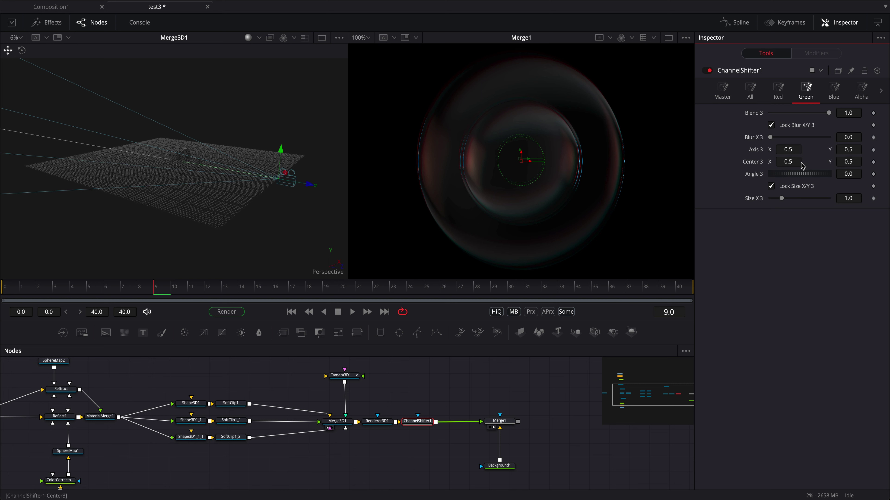
{"action": "left_click_drag", "start_coordinate": [851, 162], "coordinate": [793, 161]}
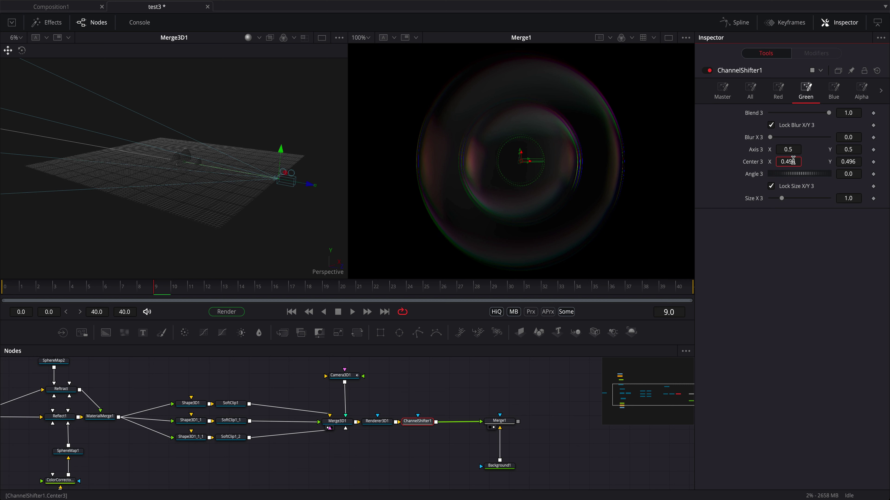
{"action": "left_click", "coordinate": [834, 98]}
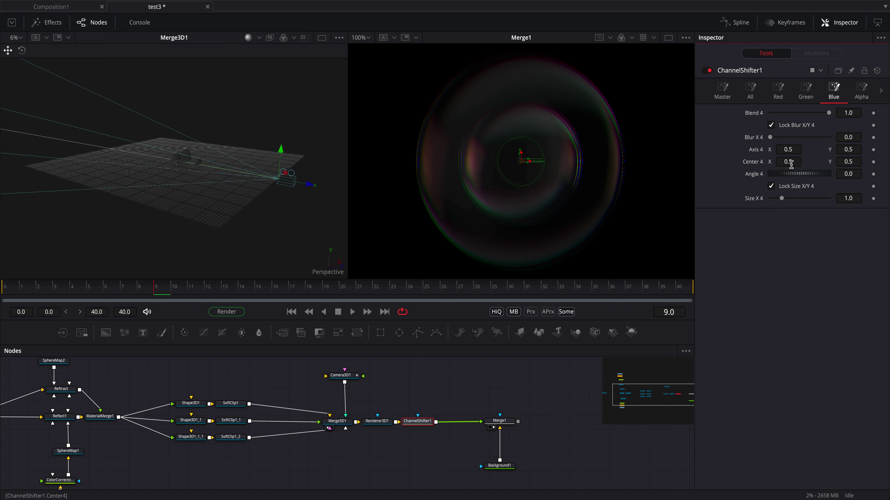
{"action": "left_click_drag", "start_coordinate": [791, 165], "coordinate": [843, 161]}
Soften the color fringes by blurring the blue channel 4.7, the green 3.1 and the red 2.4
{"action": "left_click", "coordinate": [806, 90]}
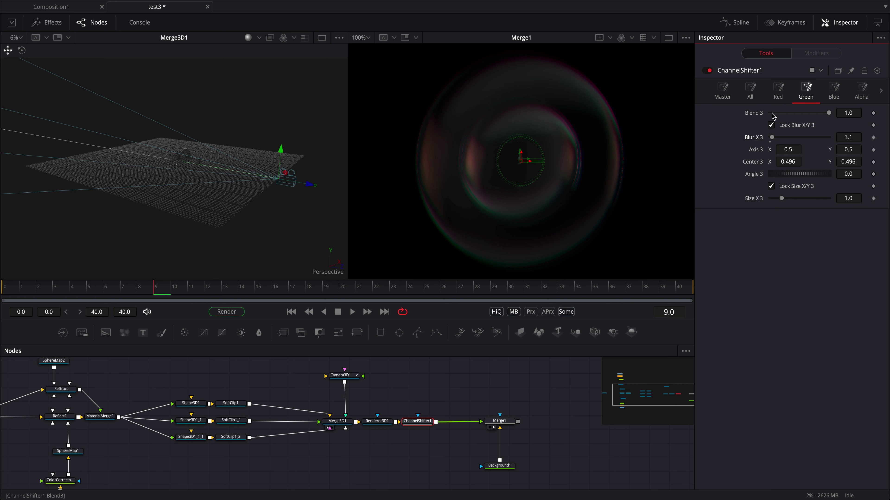
{"action": "left_click", "coordinate": [777, 90]}
{"action": "left_click_drag", "start_coordinate": [769, 137], "coordinate": [773, 137]}
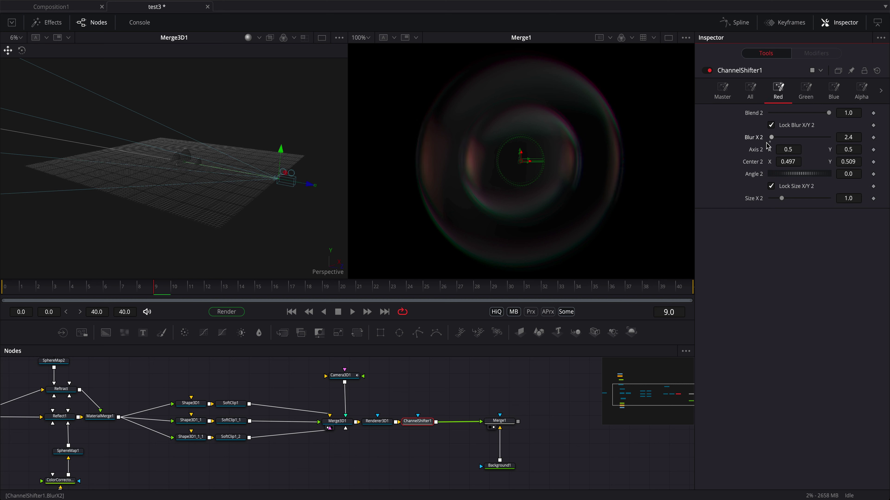
Try ChannelShifter1's Overall Effect at 2.0, check the red channel's center, and lower the effect again
{"action": "left_click", "coordinate": [722, 90]}
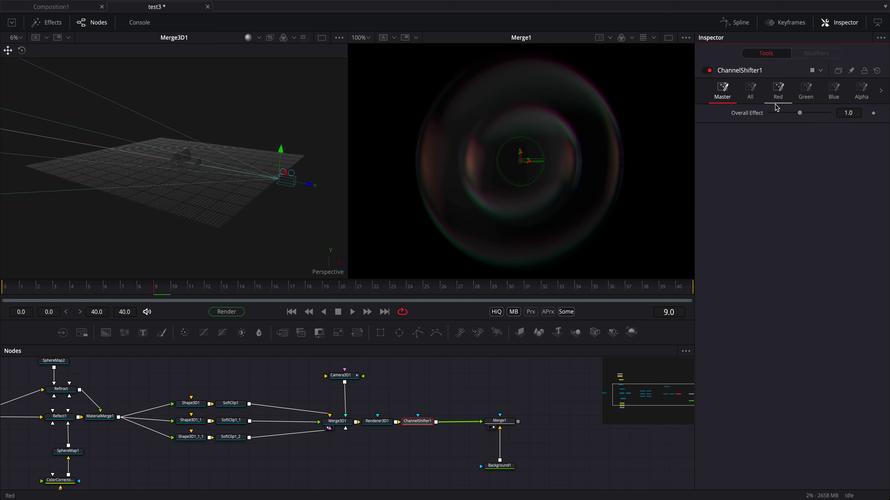
{"action": "left_click_drag", "start_coordinate": [799, 113], "coordinate": [841, 125]}
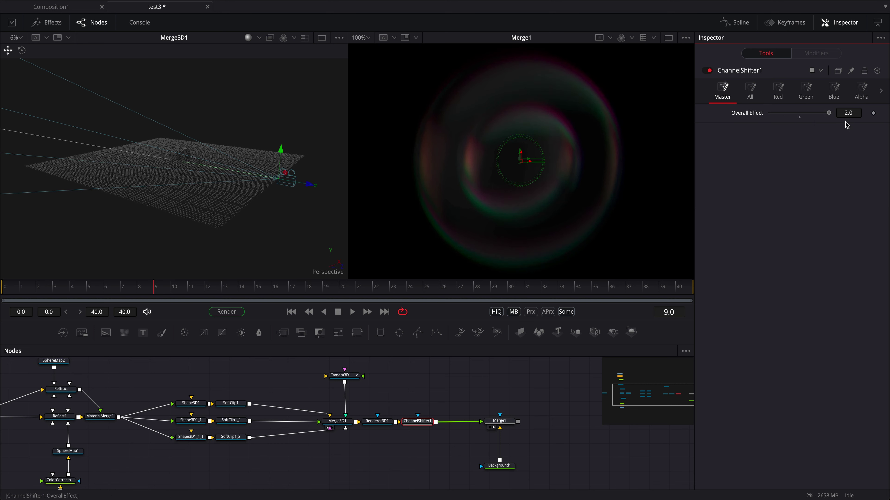
{"action": "left_click", "coordinate": [778, 91]}
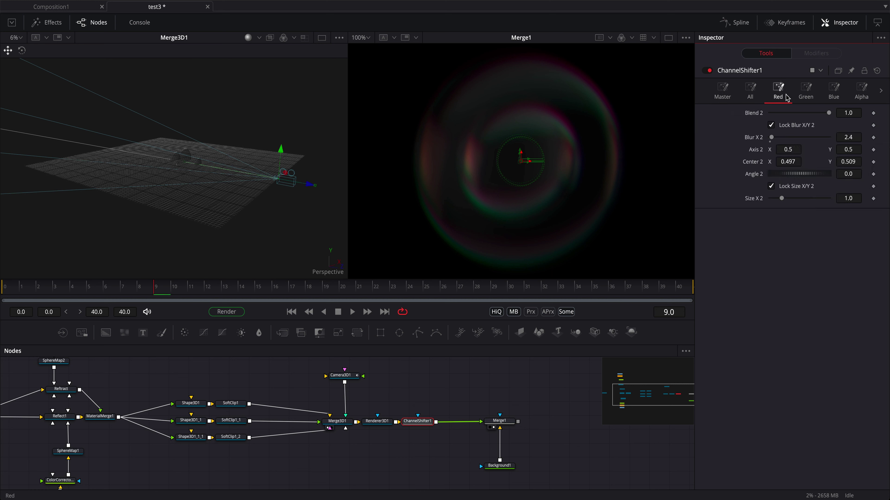
{"action": "left_click", "coordinate": [794, 162]}
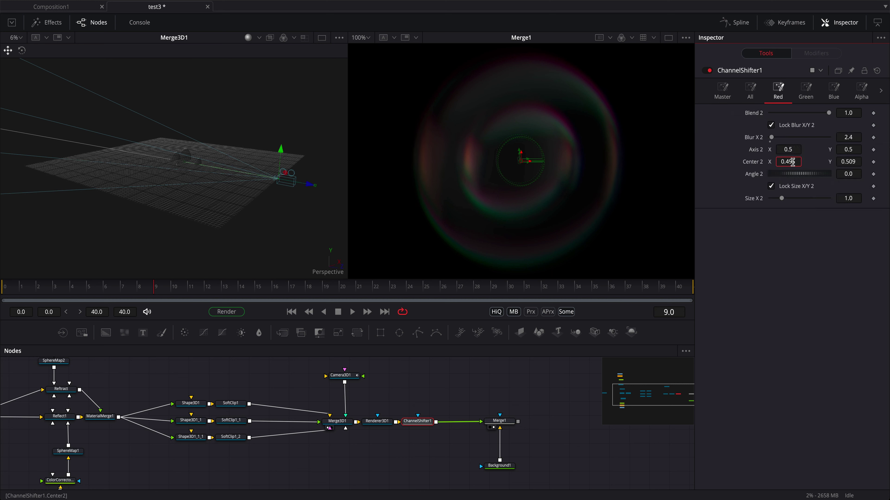
{"action": "left_click", "coordinate": [722, 91]}
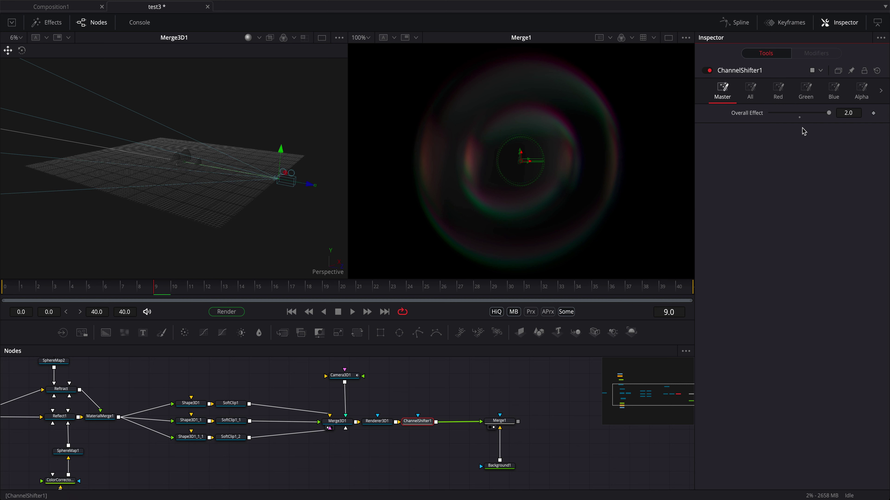
{"action": "left_click_drag", "start_coordinate": [828, 113], "coordinate": [791, 124]}
Move the red channel's center X to 0.503 in ChannelShifter1
{"action": "left_click", "coordinate": [777, 91]}
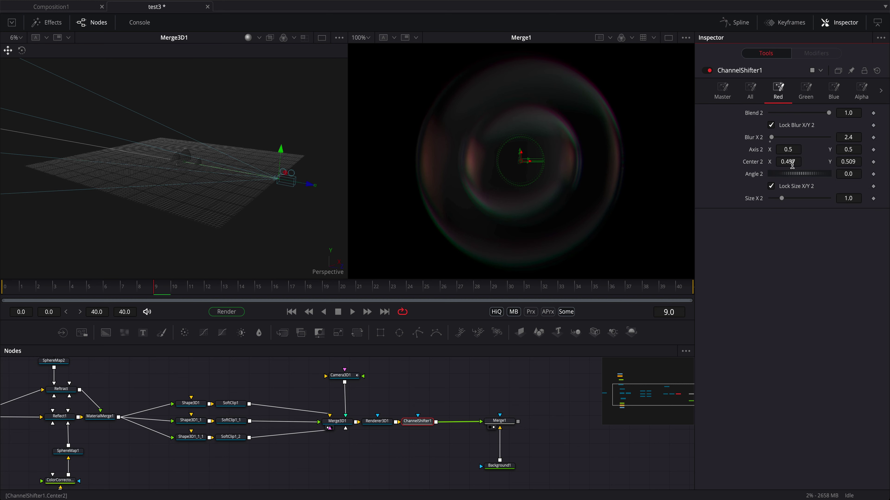
{"action": "left_click_drag", "start_coordinate": [792, 164], "coordinate": [797, 165]}
{"action": "left_click", "coordinate": [794, 98]}
{"action": "left_click", "coordinate": [778, 95]}
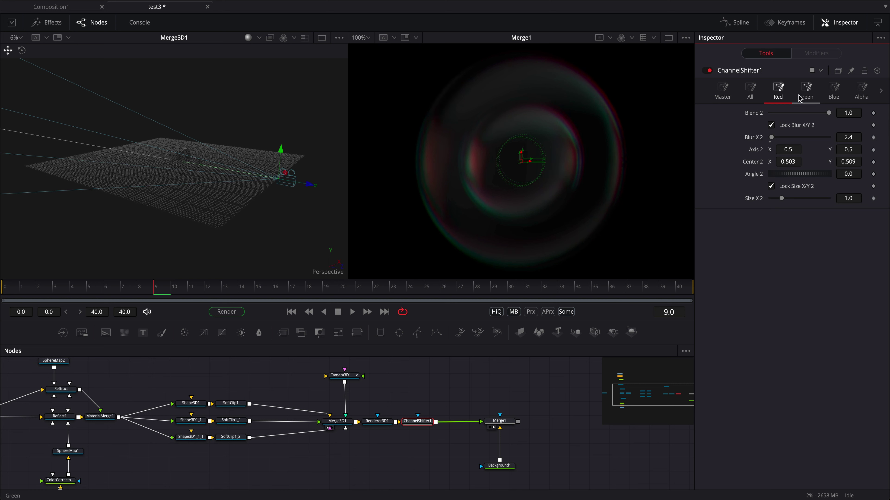
Check the blue channel's settings, set ChannelShifter1's Overall Effect to 1.0 and save the composition
{"action": "left_click", "coordinate": [834, 91]}
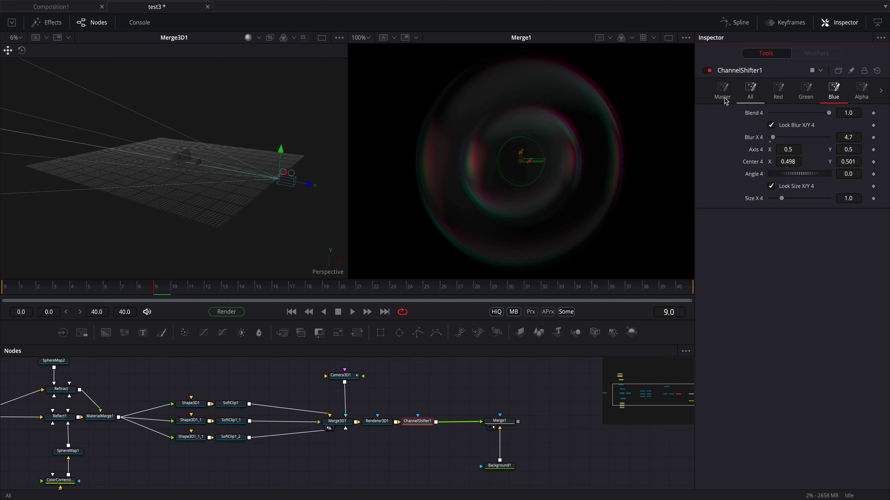
{"action": "left_click", "coordinate": [732, 99]}
{"action": "mouse_move", "coordinate": [802, 113]}
{"action": "left_mouse_down"}
{"action": "mouse_move", "coordinate": [785, 114]}
{"action": "mouse_move", "coordinate": [801, 119]}
{"action": "left_mouse_up"}
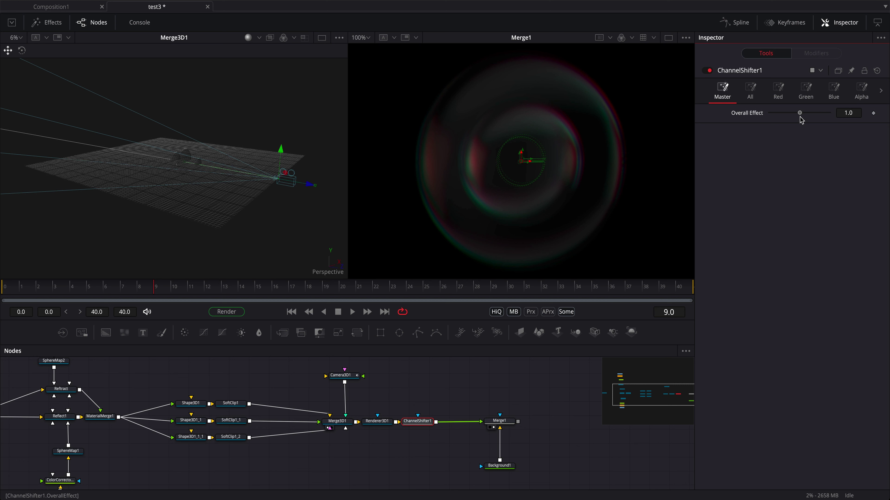
{"action": "key", "text": "ctrl+s"}
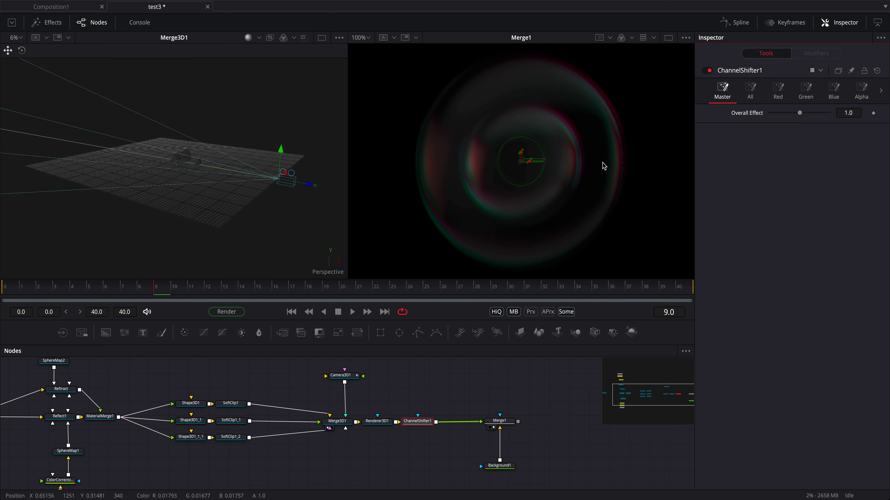